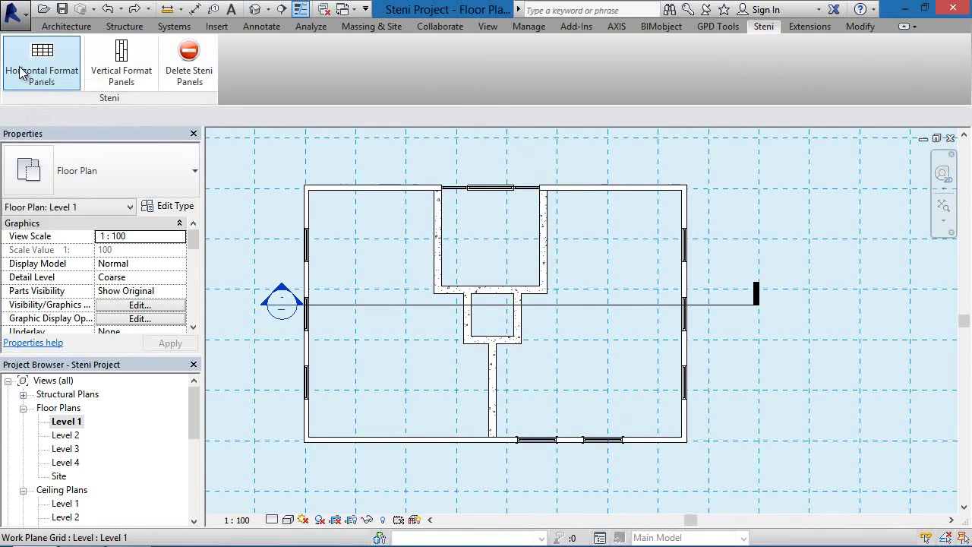
Browse the BIMobject library from Revit and view the downloads offered for the Steni Corner Profiles.
{"action": "left_click", "coordinate": [675, 29]}
{"action": "left_click", "coordinate": [93, 55]}
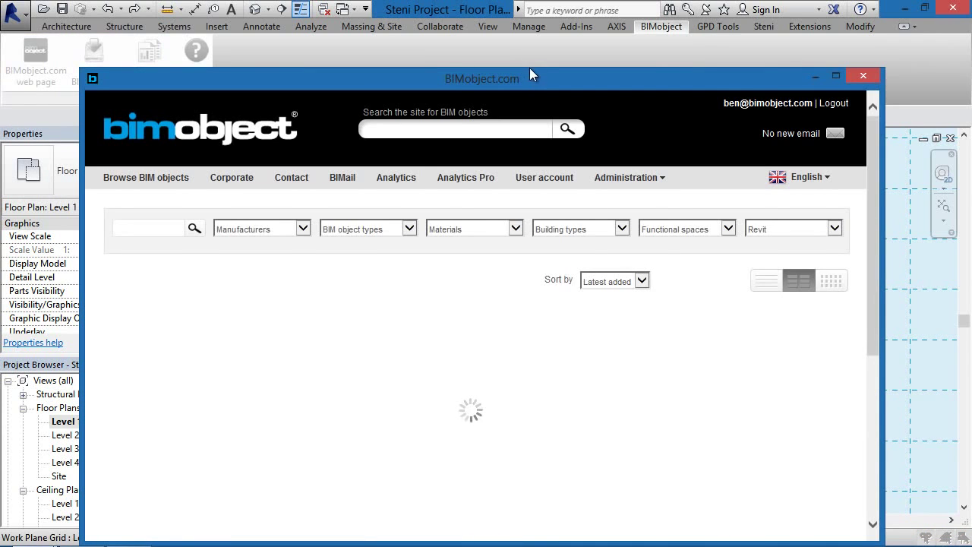
{"action": "scroll", "coordinate": [482, 254], "scroll_direction": "down", "scroll_amount": 5}
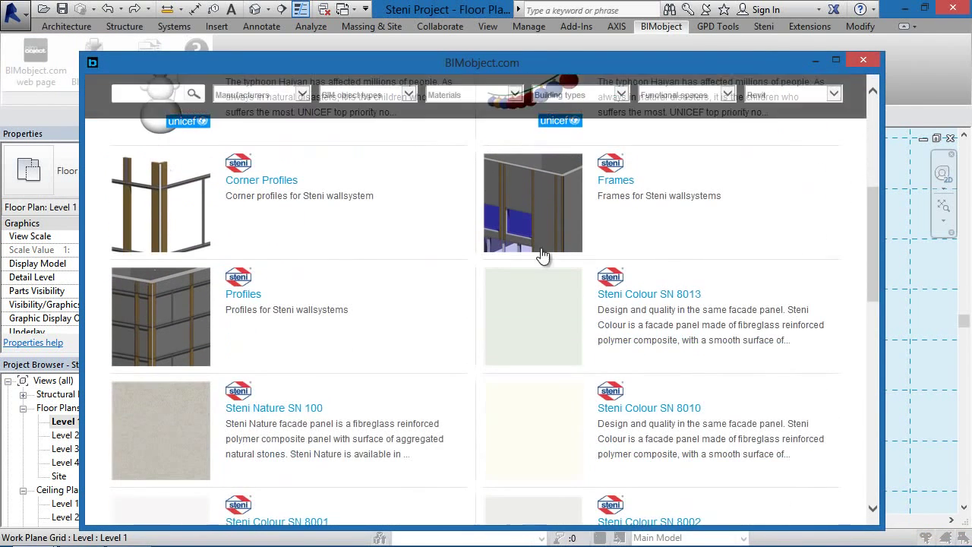
{"action": "left_click", "coordinate": [261, 182]}
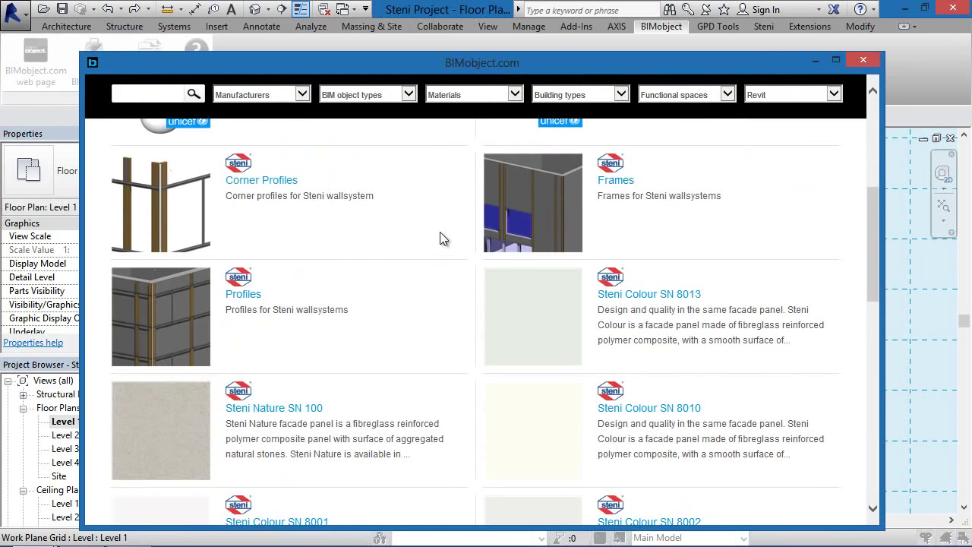
{"action": "scroll", "coordinate": [440, 238], "scroll_direction": "down", "scroll_amount": 2}
{"action": "scroll", "coordinate": [439, 239], "scroll_direction": "down", "scroll_amount": 4}
{"action": "left_click", "coordinate": [493, 251]}
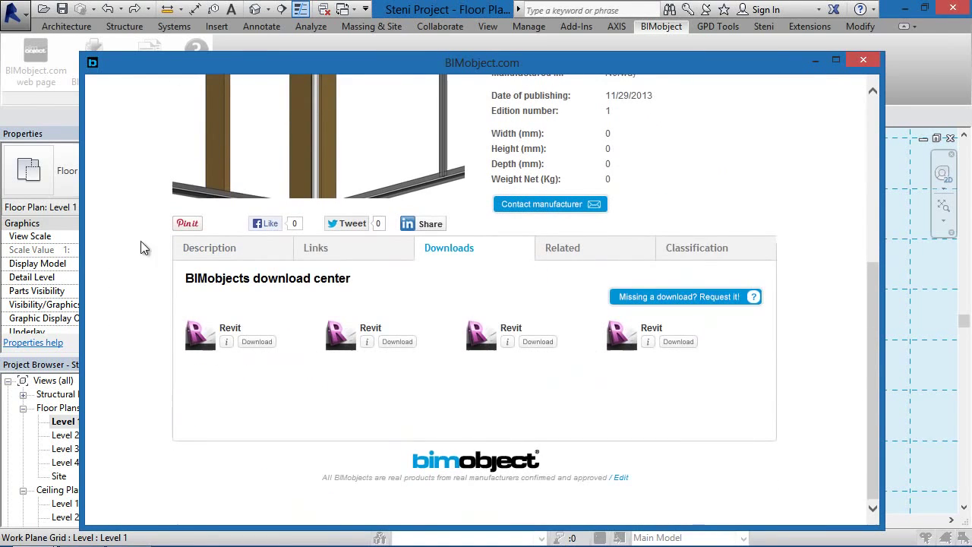
{"action": "key", "text": "BackSpace"}
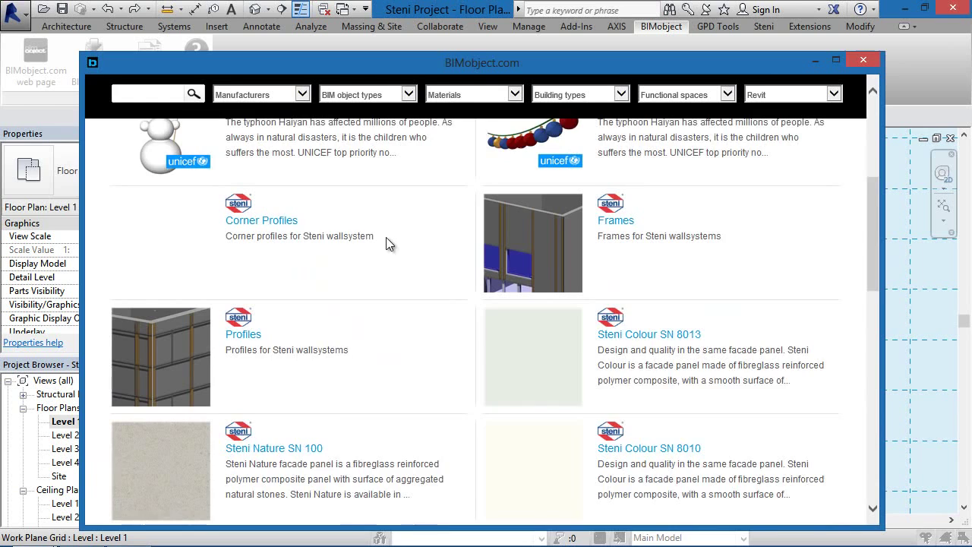
View the downloads offered for the Steni Nature SN 100 facade panel and return to the product list.
{"action": "scroll", "coordinate": [385, 237], "scroll_direction": "down", "scroll_amount": 1}
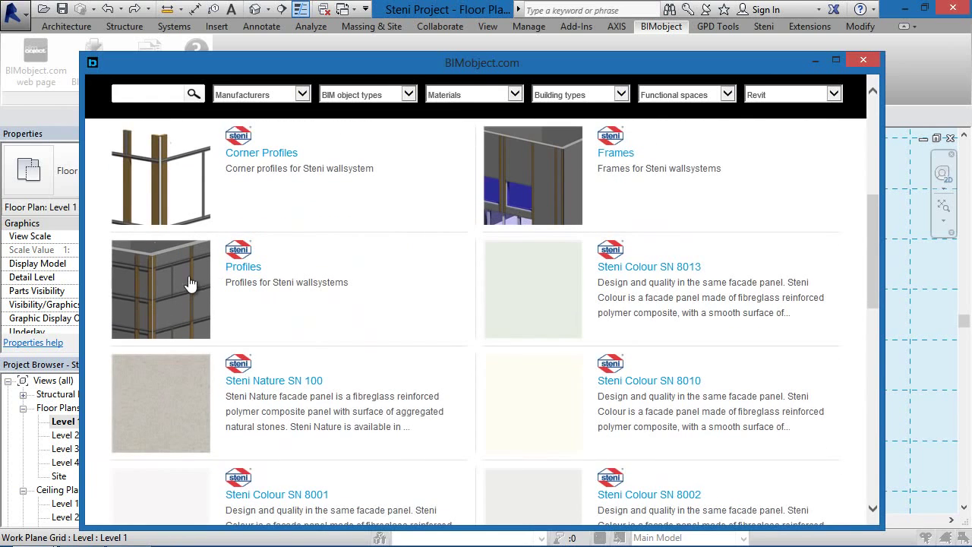
{"action": "left_click", "coordinate": [266, 384]}
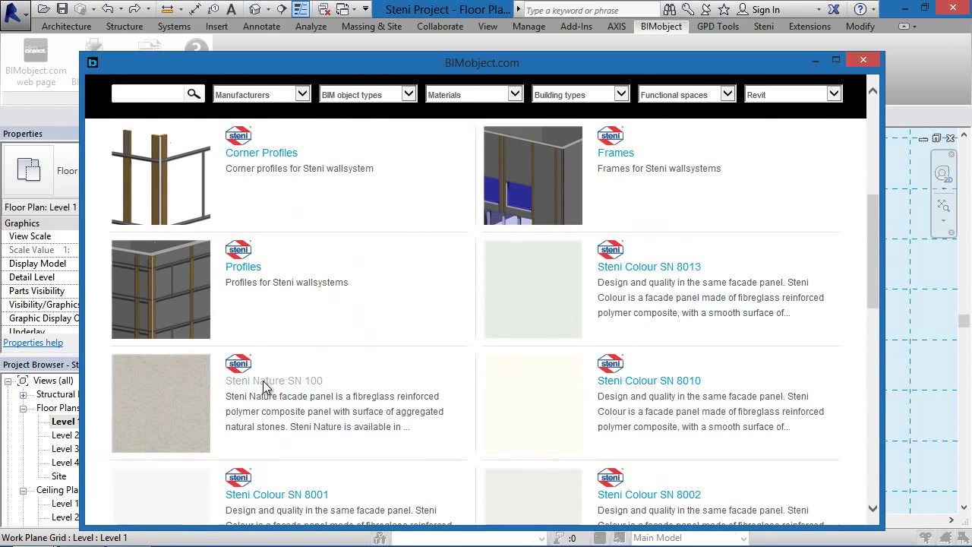
{"action": "scroll", "coordinate": [363, 313], "scroll_direction": "down", "scroll_amount": 4}
{"action": "left_click", "coordinate": [448, 285]}
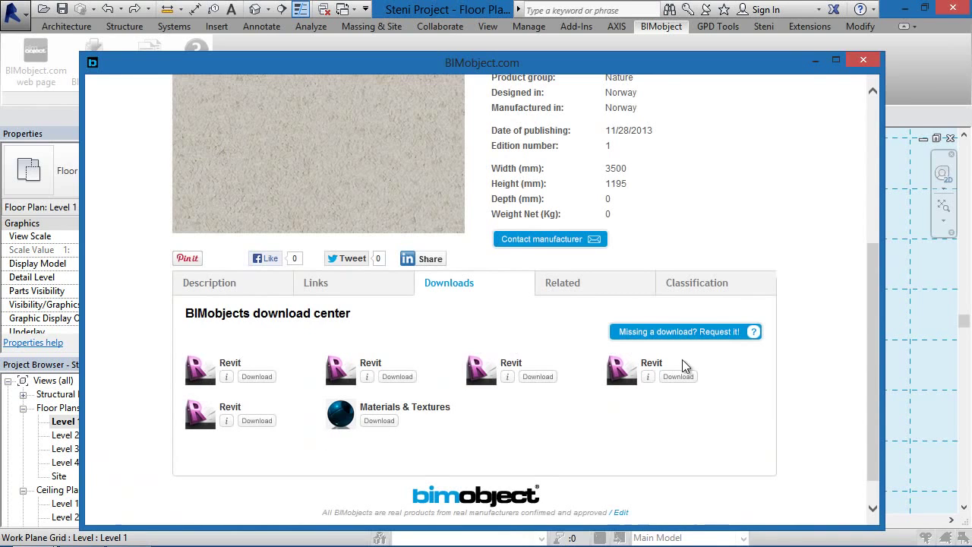
{"action": "key", "text": "BackSpace"}
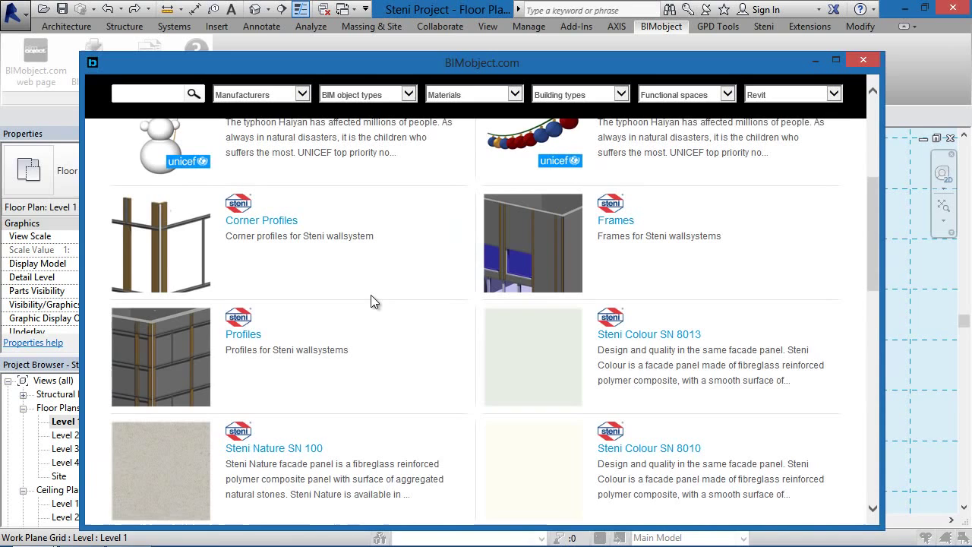
{"action": "scroll", "coordinate": [372, 295], "scroll_direction": "up", "scroll_amount": 2}
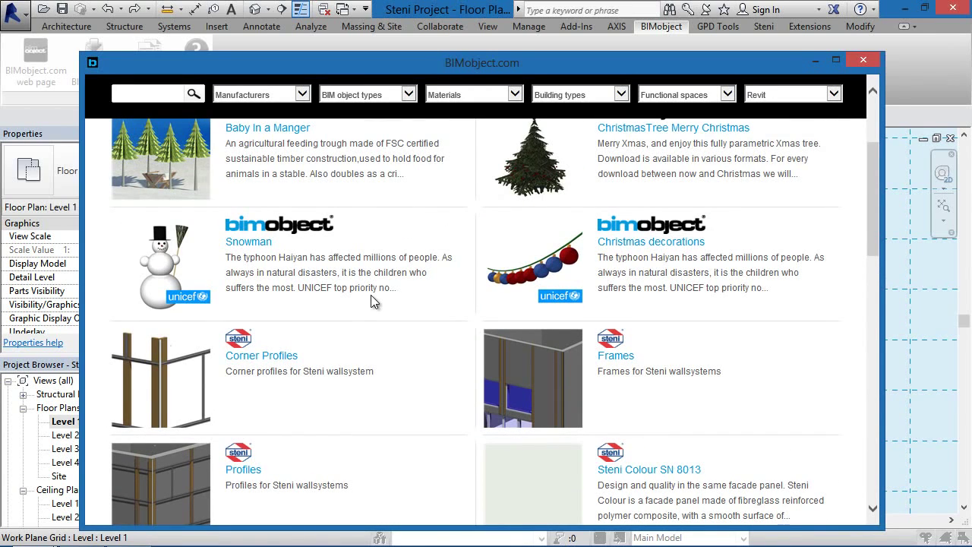
{"action": "scroll", "coordinate": [371, 296], "scroll_direction": "down", "scroll_amount": 3}
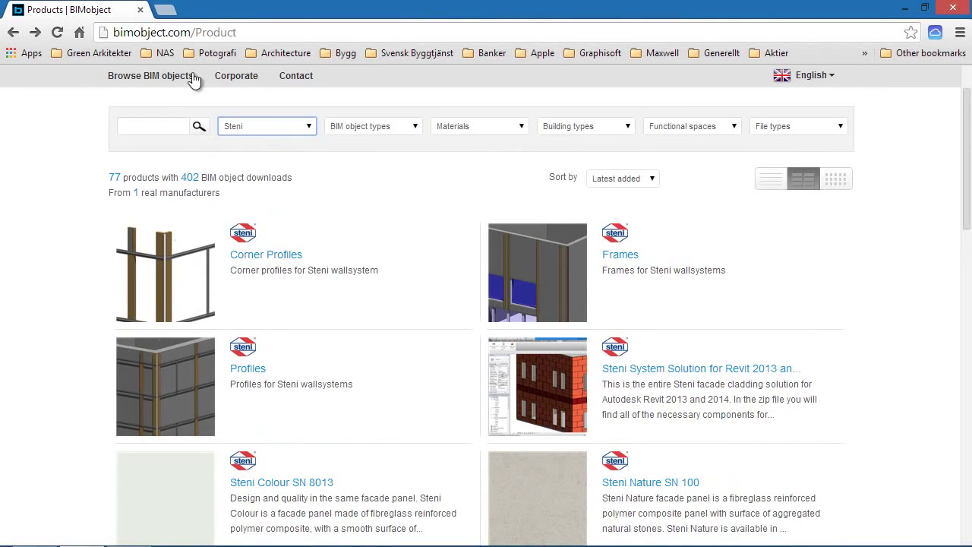
Switch to Chrome and view the downloads of the Steni System Solution for Revit product on the BIMobject site.
{"action": "left_click", "coordinate": [734, 369]}
{"action": "scroll", "coordinate": [570, 388], "scroll_direction": "down", "scroll_amount": 3}
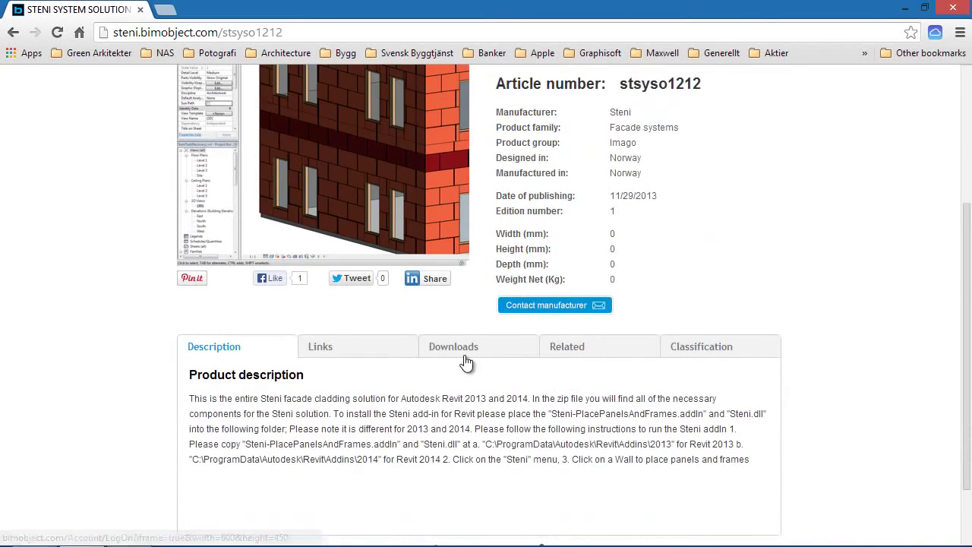
{"action": "left_click", "coordinate": [454, 347]}
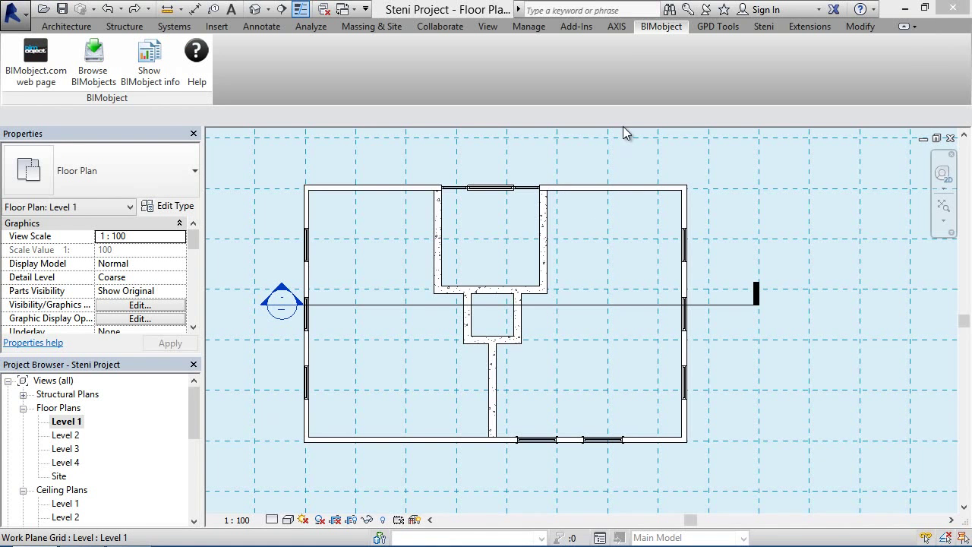
In Revit's 3D view, start Steni Horizontal Format Panels on the lowest overhanging end wall with three windows.
{"action": "left_click", "coordinate": [765, 27]}
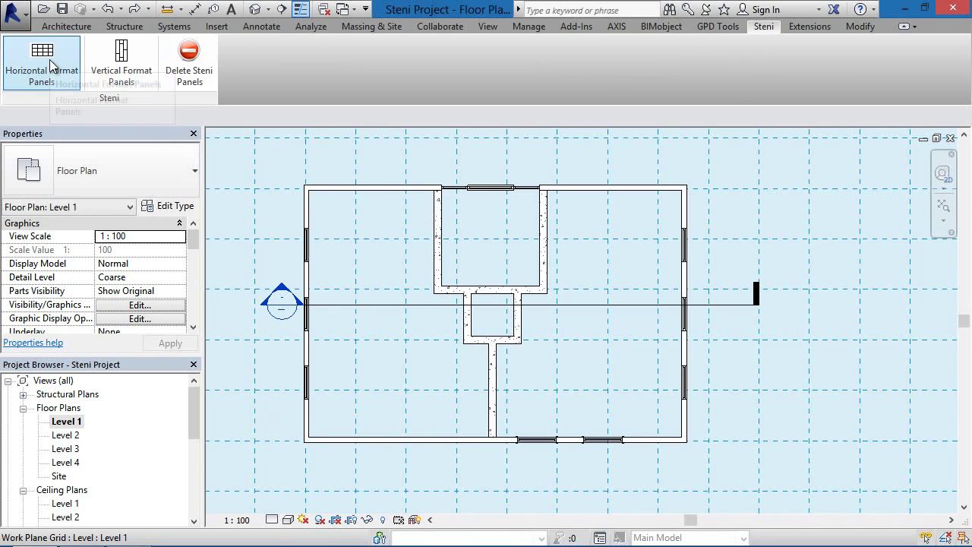
{"action": "left_click", "coordinate": [258, 9]}
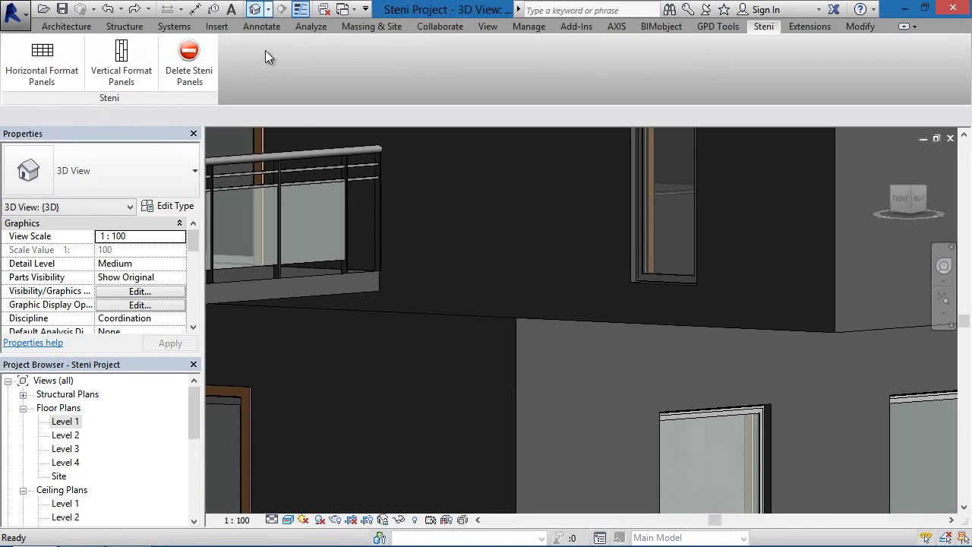
{"action": "scroll", "coordinate": [521, 400], "scroll_direction": "down", "scroll_amount": 3}
{"action": "middle_click_drag", "start_coordinate": [521, 400], "coordinate": [449, 383], "text": "shift"}
{"action": "scroll", "coordinate": [609, 410], "scroll_direction": "down", "scroll_amount": 2}
{"action": "scroll", "coordinate": [640, 411], "scroll_direction": "up", "scroll_amount": 1}
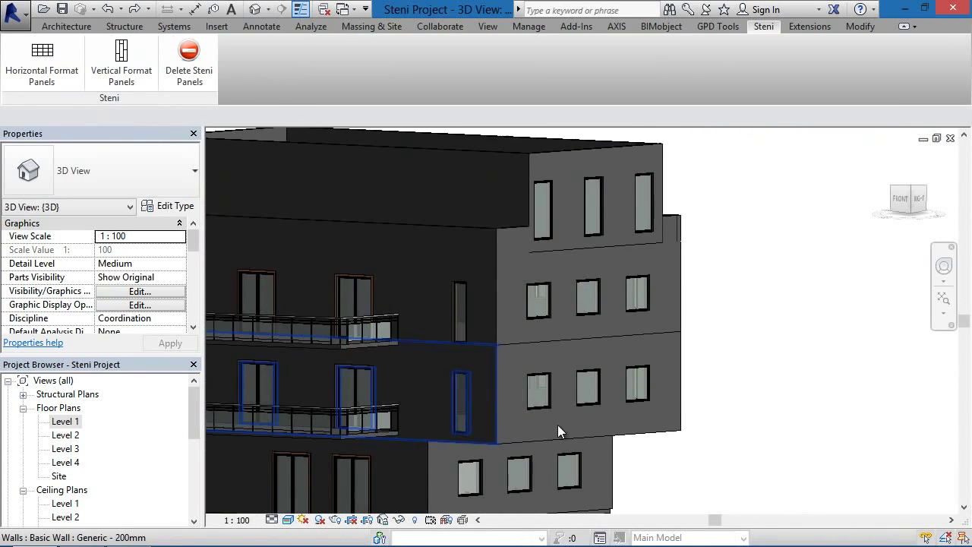
{"action": "left_click", "coordinate": [49, 50]}
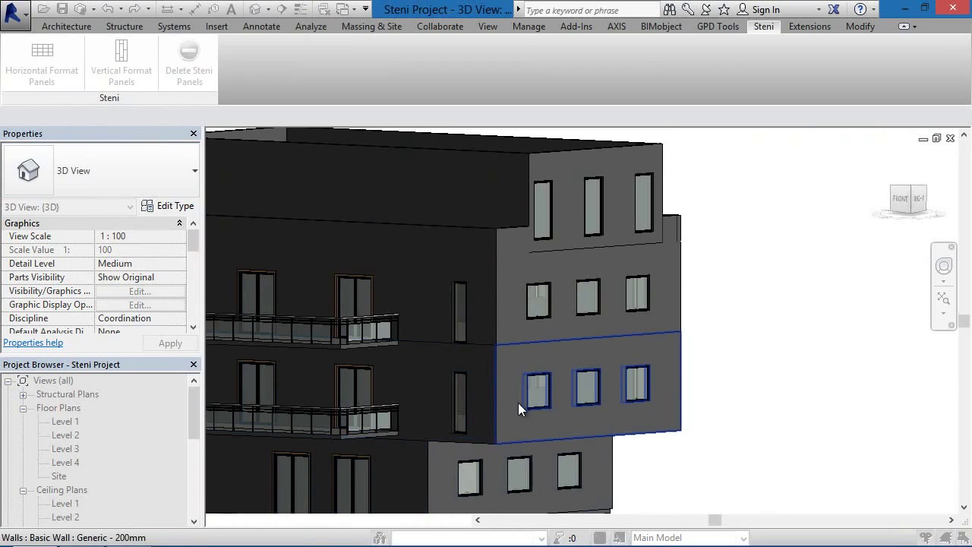
{"action": "left_click", "coordinate": [518, 357]}
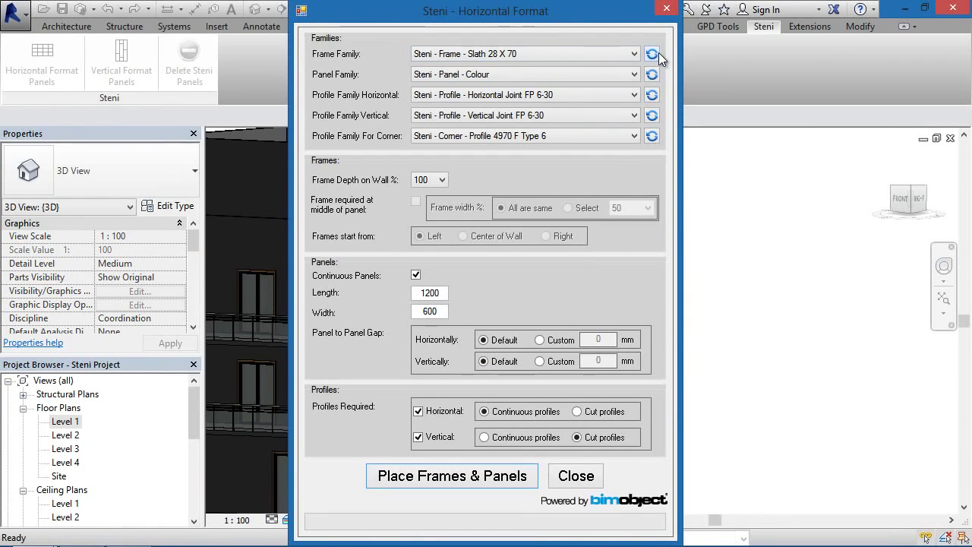
Set the panel family to Steni - Panel - Imago and reload the corner profiles, choosing Steni - Corner - Profile 4970 F Type 6.
{"action": "left_click", "coordinate": [651, 137]}
{"action": "left_click", "coordinate": [474, 53]}
{"action": "left_click", "coordinate": [474, 53]}
{"action": "left_click", "coordinate": [497, 75]}
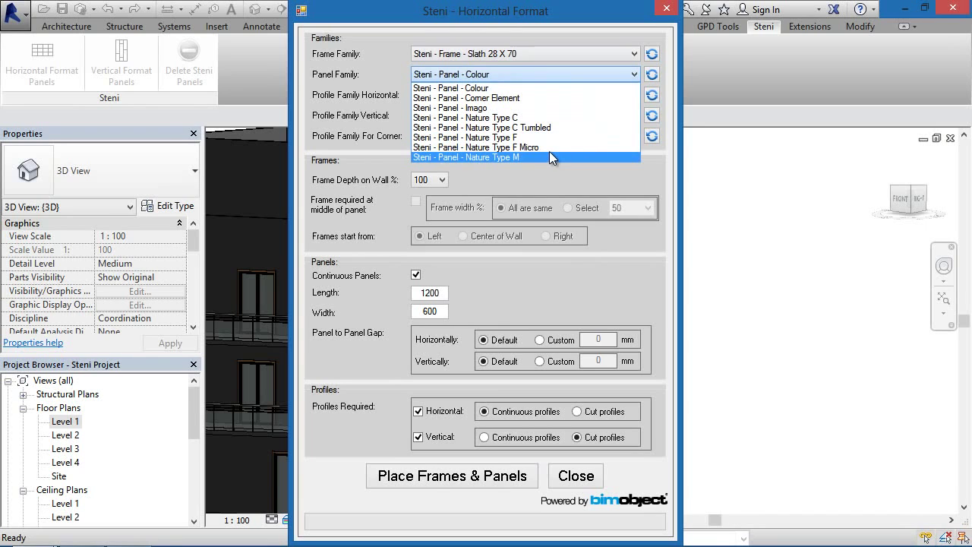
{"action": "left_click", "coordinate": [541, 108]}
{"action": "left_click", "coordinate": [550, 95]}
{"action": "left_click", "coordinate": [581, 111]}
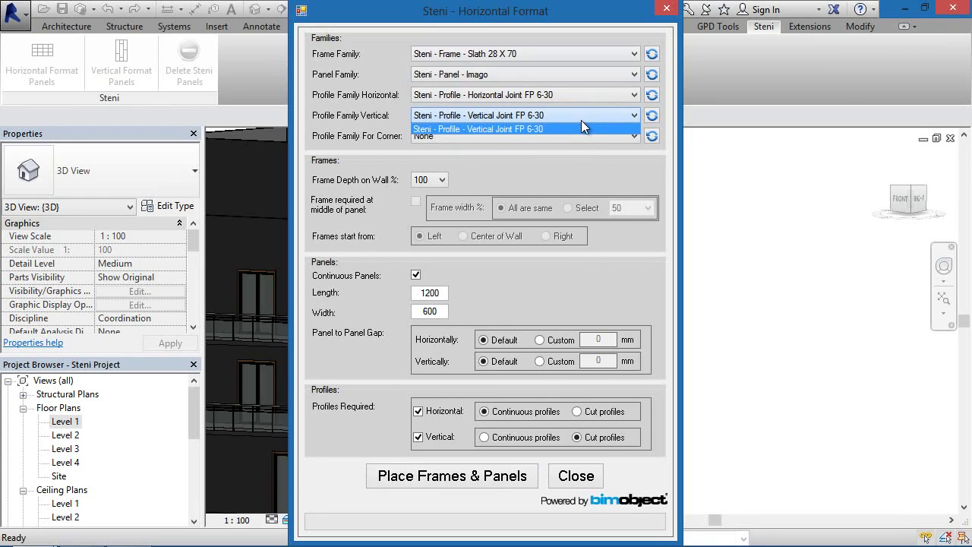
{"action": "left_click", "coordinate": [580, 136]}
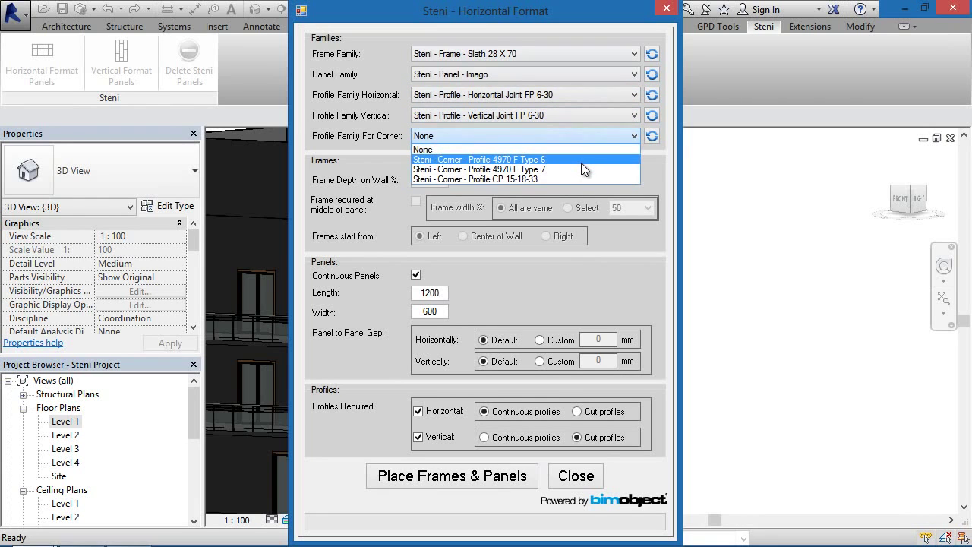
{"action": "left_click", "coordinate": [582, 161]}
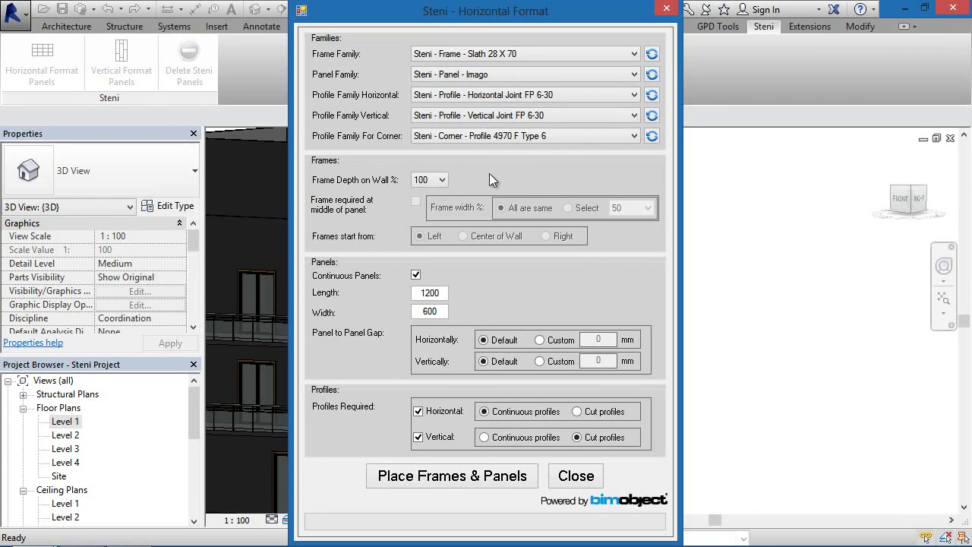
Place the frames and panels with a frame depth on wall of 100% and Default horizontal and vertical panel gaps.
{"action": "left_click", "coordinate": [445, 179]}
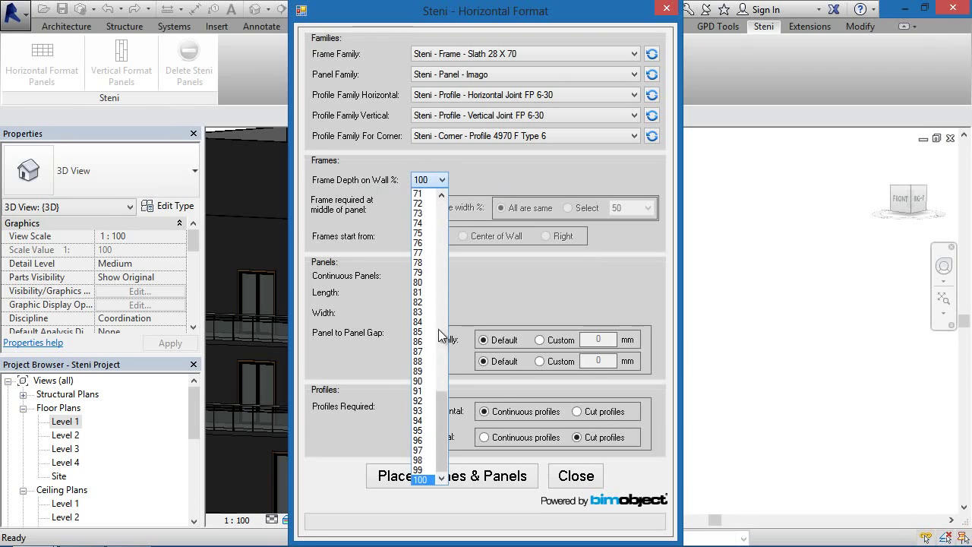
{"action": "left_click_drag", "start_coordinate": [441, 405], "coordinate": [419, 478]}
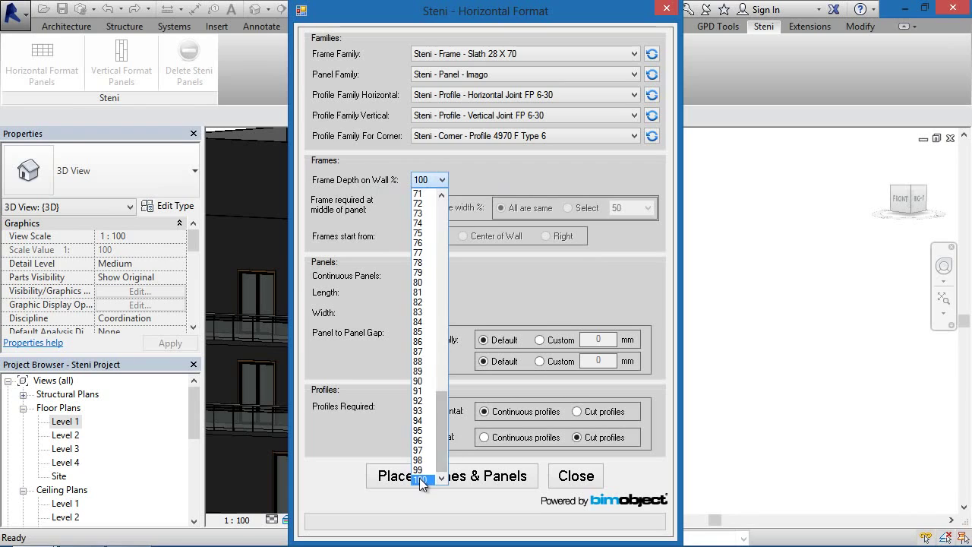
{"action": "left_click", "coordinate": [419, 479]}
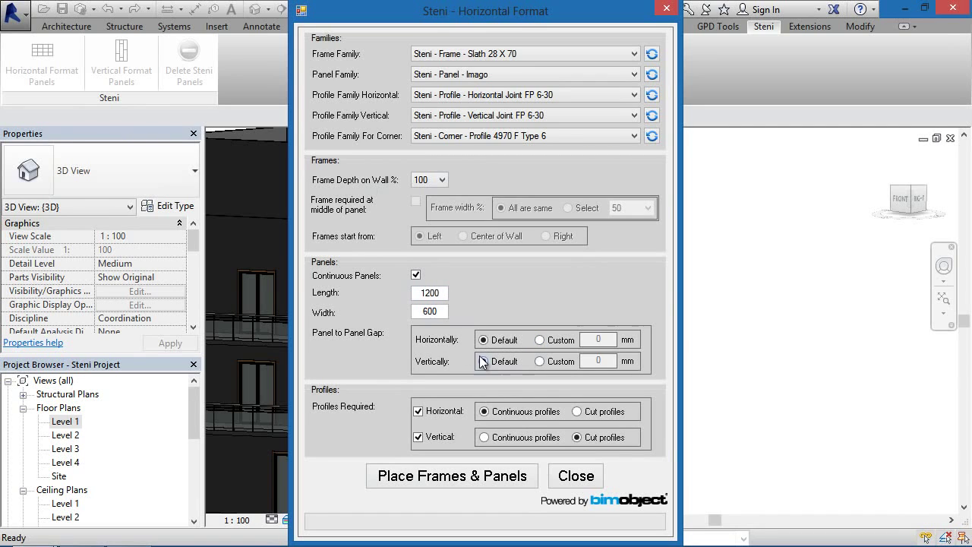
{"action": "left_click", "coordinate": [548, 341]}
{"action": "left_click", "coordinate": [547, 362]}
{"action": "left_click", "coordinate": [501, 341]}
{"action": "left_click", "coordinate": [496, 361]}
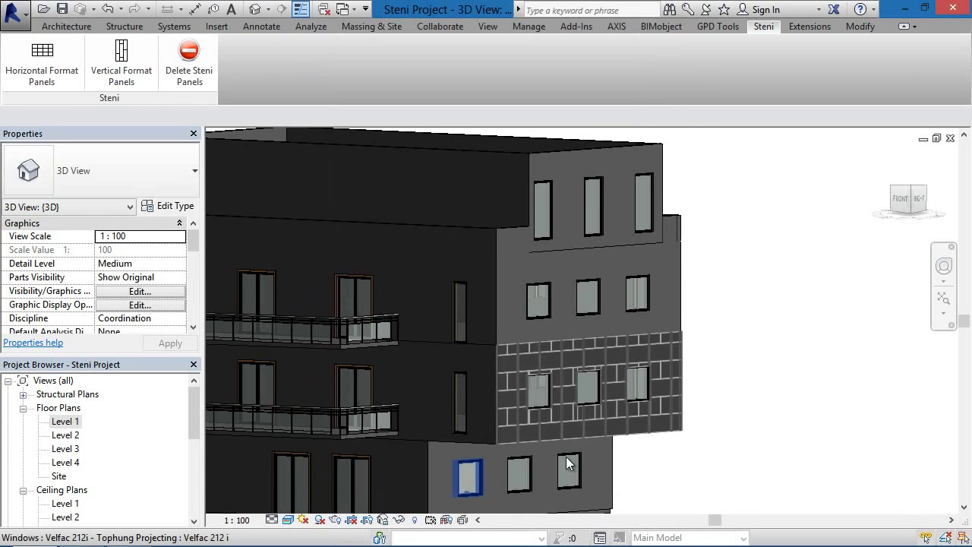
Select all instances of the placed Steni Imago panel in the entire project and temporarily hide those elements.
{"action": "scroll", "coordinate": [694, 419], "scroll_direction": "up", "scroll_amount": 4}
{"action": "middle_click_drag", "start_coordinate": [670, 354], "coordinate": [631, 328]}
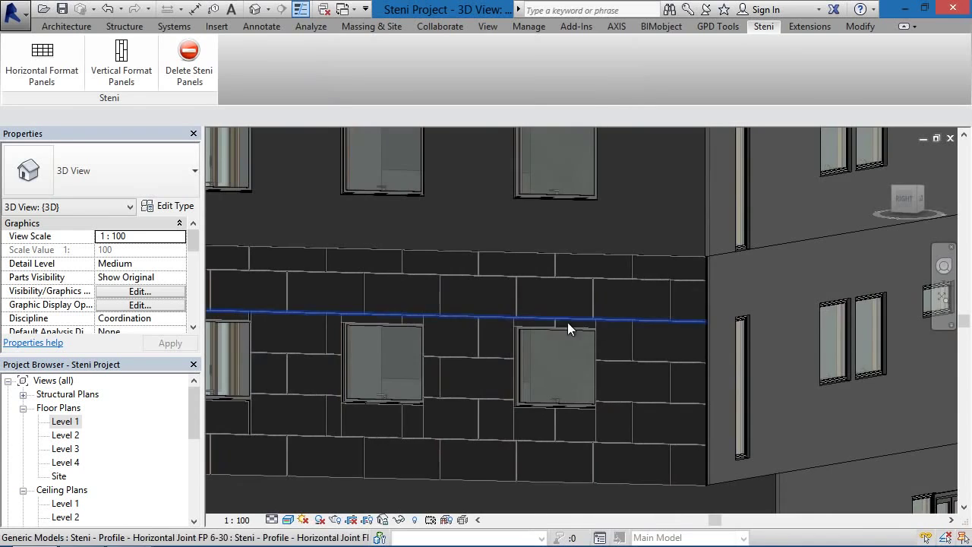
{"action": "left_click", "coordinate": [482, 336]}
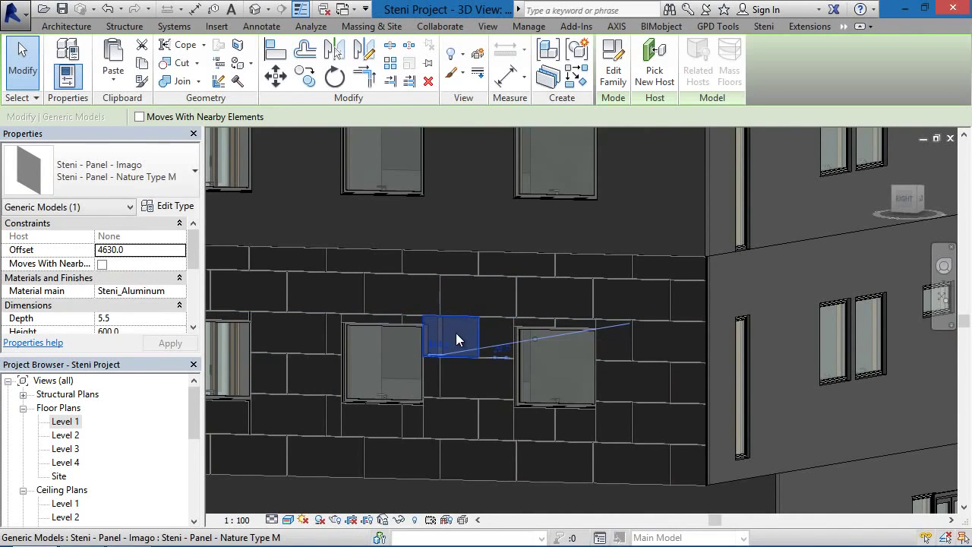
{"action": "right_click", "coordinate": [456, 334]}
{"action": "mouse_move", "coordinate": [522, 173]}
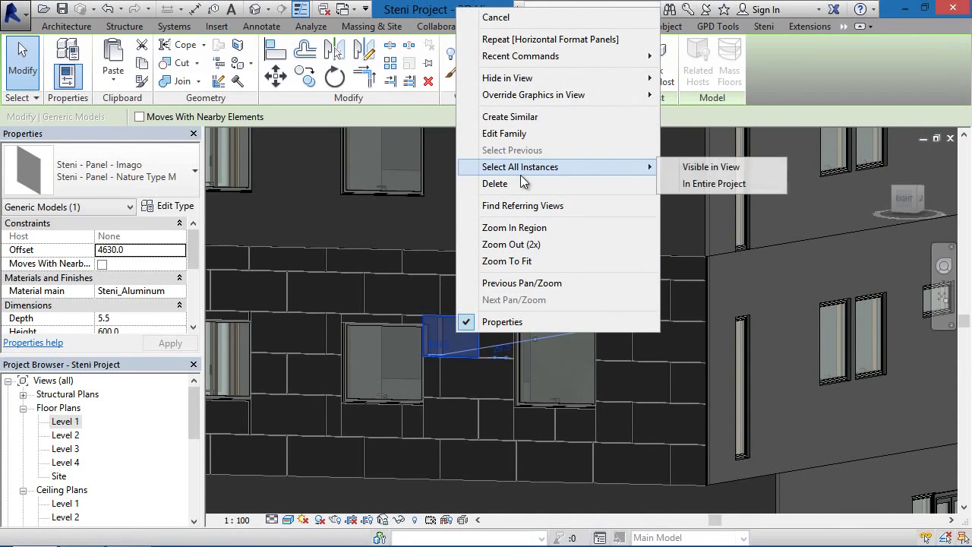
{"action": "left_click", "coordinate": [676, 183]}
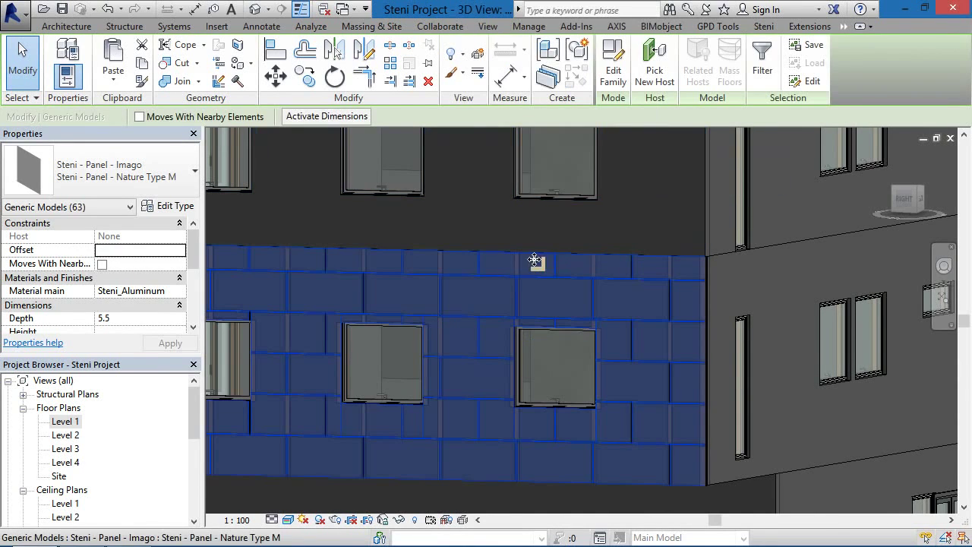
{"action": "left_click", "coordinate": [400, 520]}
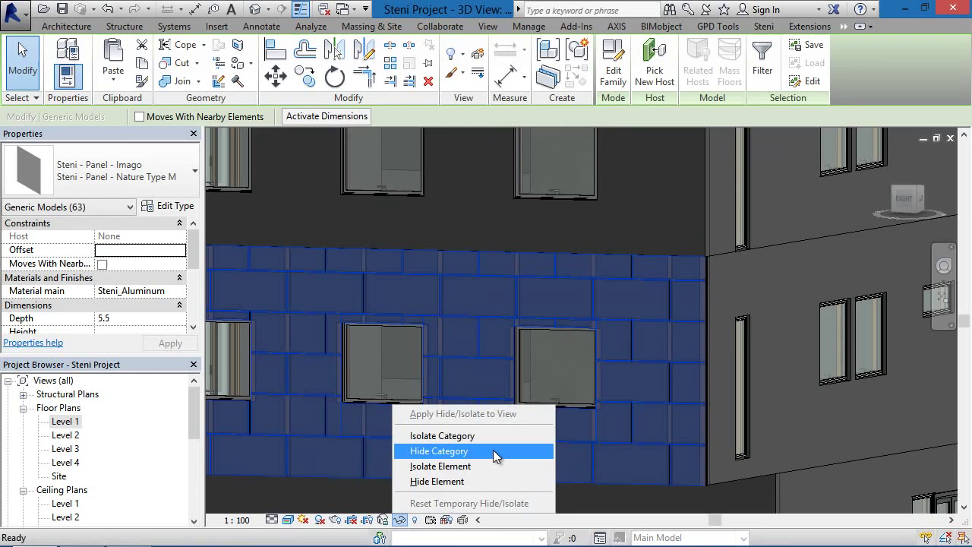
{"action": "left_click", "coordinate": [477, 481]}
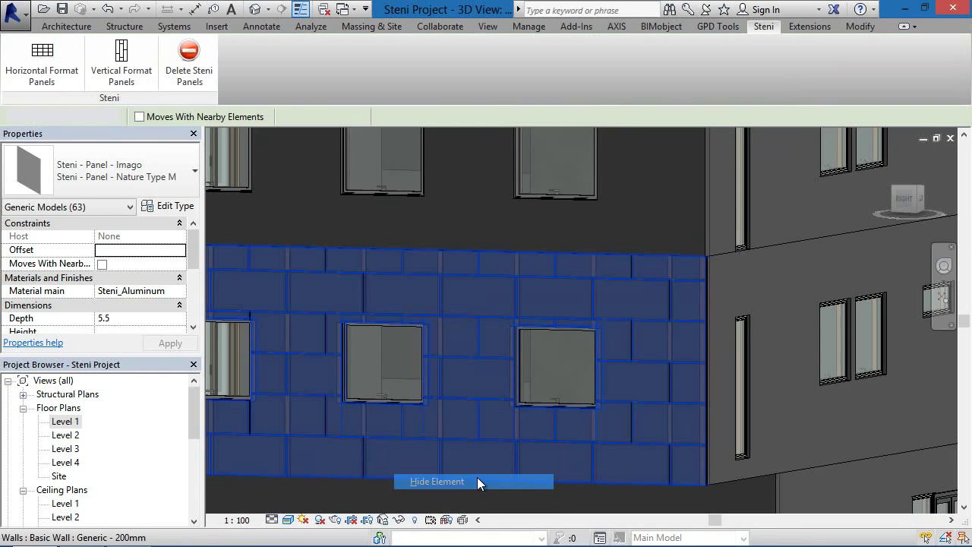
Examine the exposed 28 x 70 slat frames and the horizontal and vertical joint profiles around the end wall's windows.
{"action": "middle_click_drag", "start_coordinate": [470, 314], "coordinate": [754, 324]}
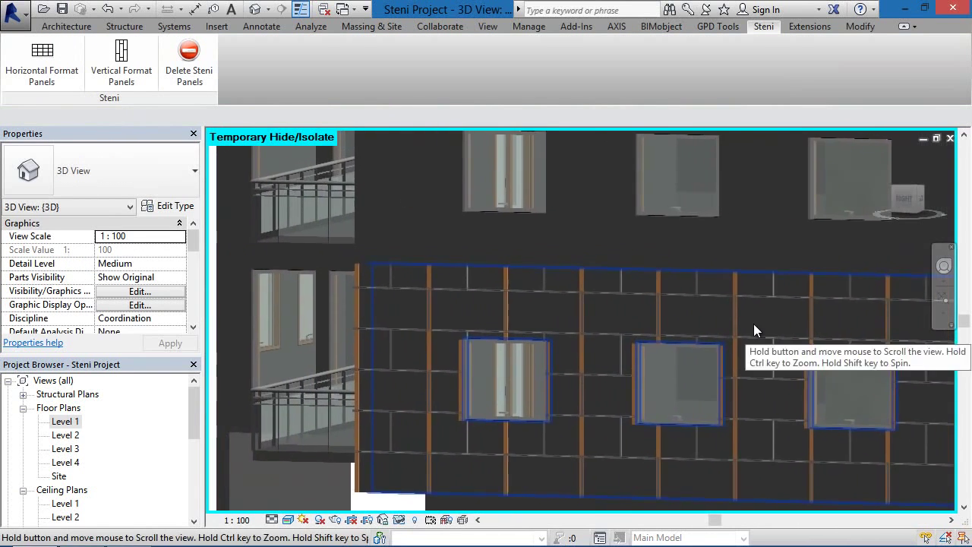
{"action": "scroll", "coordinate": [523, 231], "scroll_direction": "up", "scroll_amount": 4}
{"action": "scroll", "coordinate": [577, 369], "scroll_direction": "up", "scroll_amount": 4}
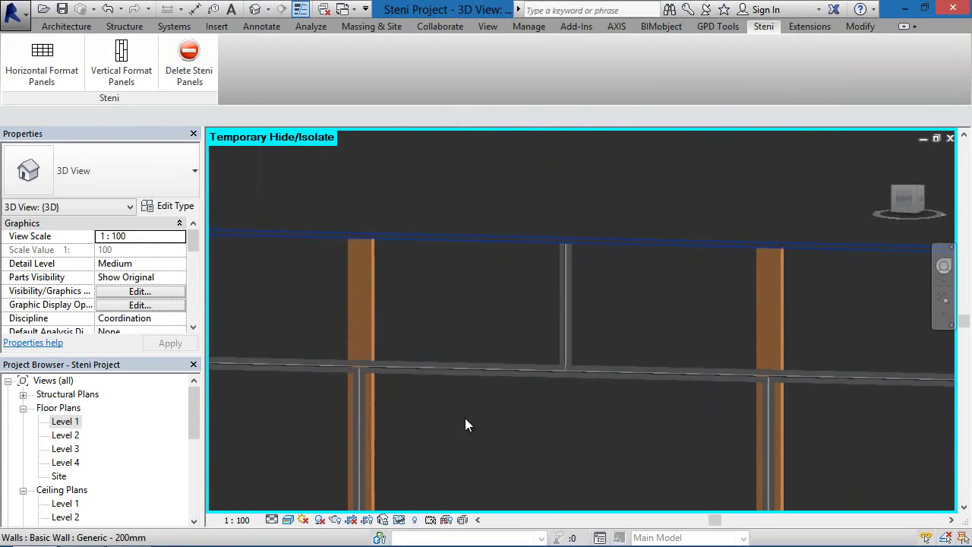
{"action": "scroll", "coordinate": [344, 357], "scroll_direction": "down", "scroll_amount": 5}
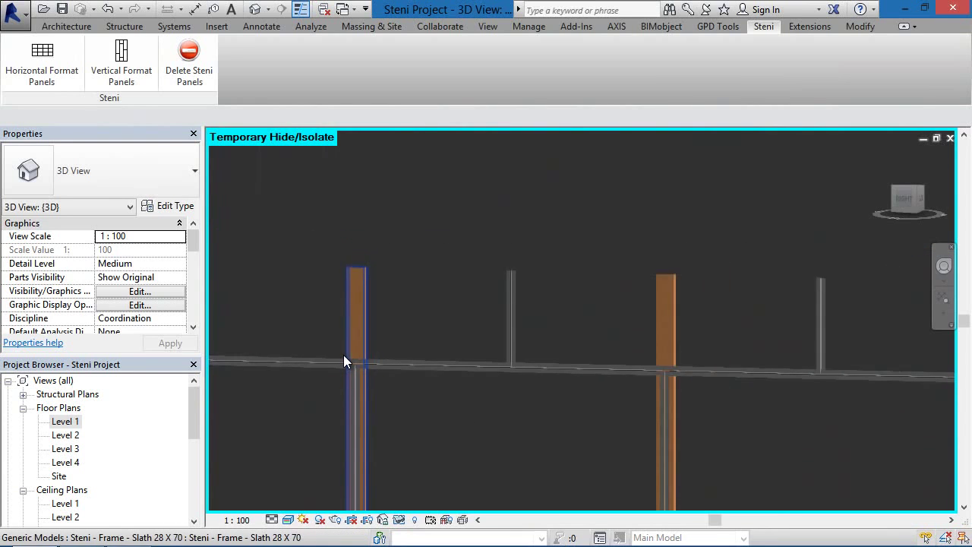
{"action": "middle_click_drag", "start_coordinate": [344, 356], "coordinate": [377, 238]}
{"action": "scroll", "coordinate": [377, 239], "scroll_direction": "down", "scroll_amount": 3}
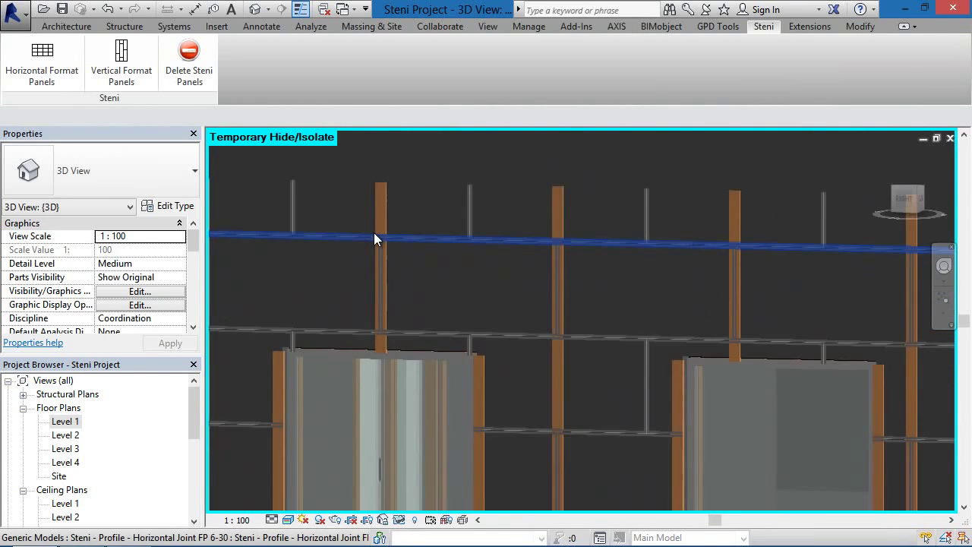
{"action": "scroll", "coordinate": [373, 243], "scroll_direction": "down", "scroll_amount": 1}
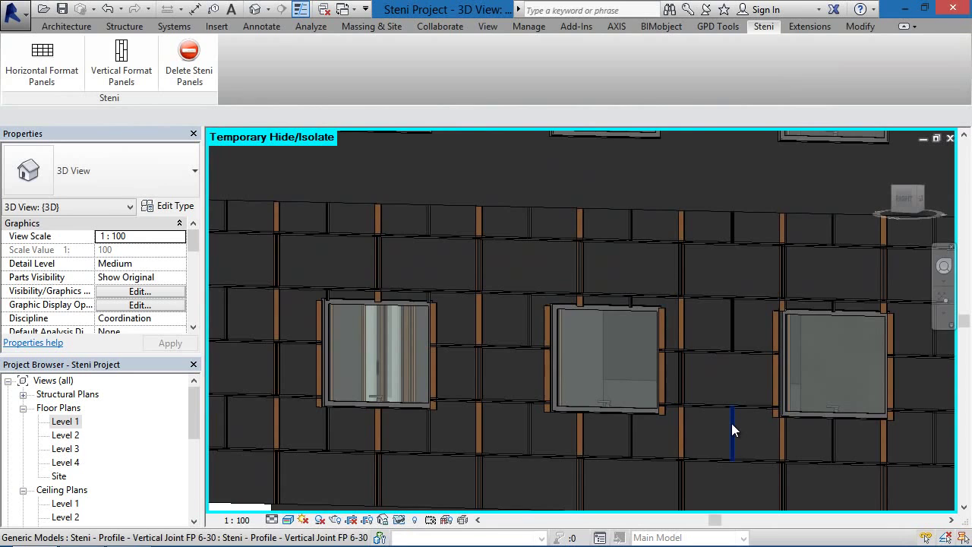
{"action": "scroll", "coordinate": [722, 445], "scroll_direction": "up", "scroll_amount": 1}
{"action": "middle_click_drag", "start_coordinate": [723, 445], "coordinate": [514, 367]}
Select the long horizontal joint profile below the windows and check its dimension properties.
{"action": "left_click", "coordinate": [606, 373]}
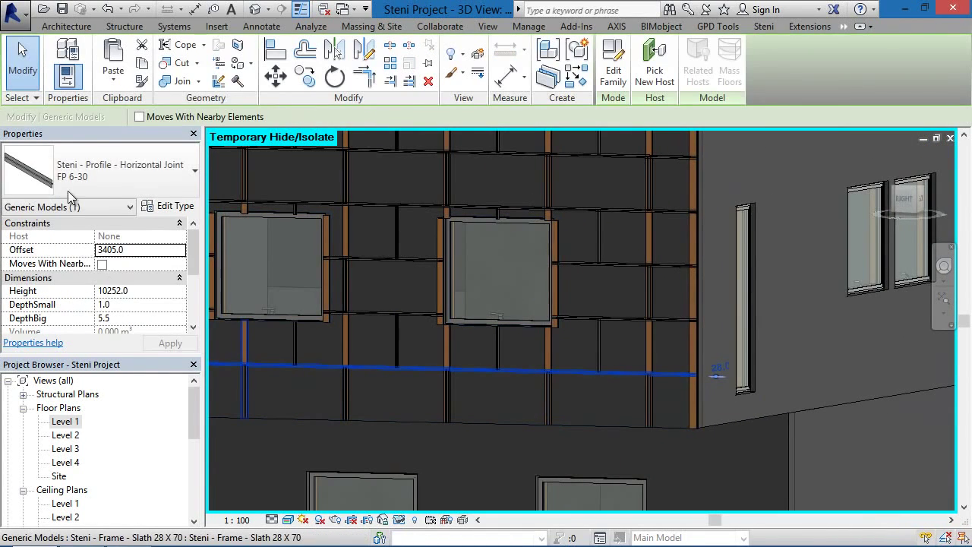
{"action": "mouse_move", "coordinate": [192, 263]}
{"action": "left_mouse_down"}
{"action": "mouse_move", "coordinate": [195, 290]}
{"action": "mouse_move", "coordinate": [191, 254]}
{"action": "left_mouse_up"}
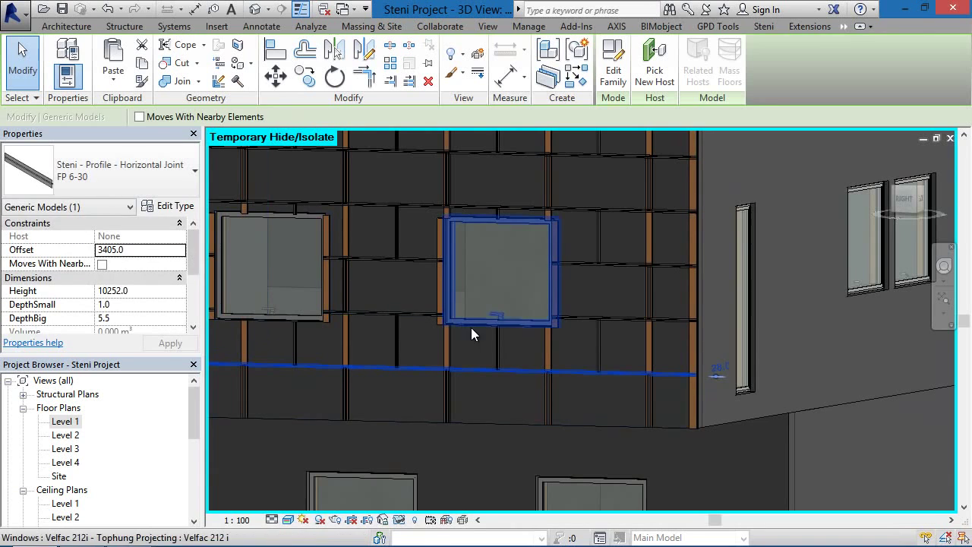
{"action": "middle_click_drag", "start_coordinate": [367, 317], "coordinate": [458, 334], "text": "shift"}
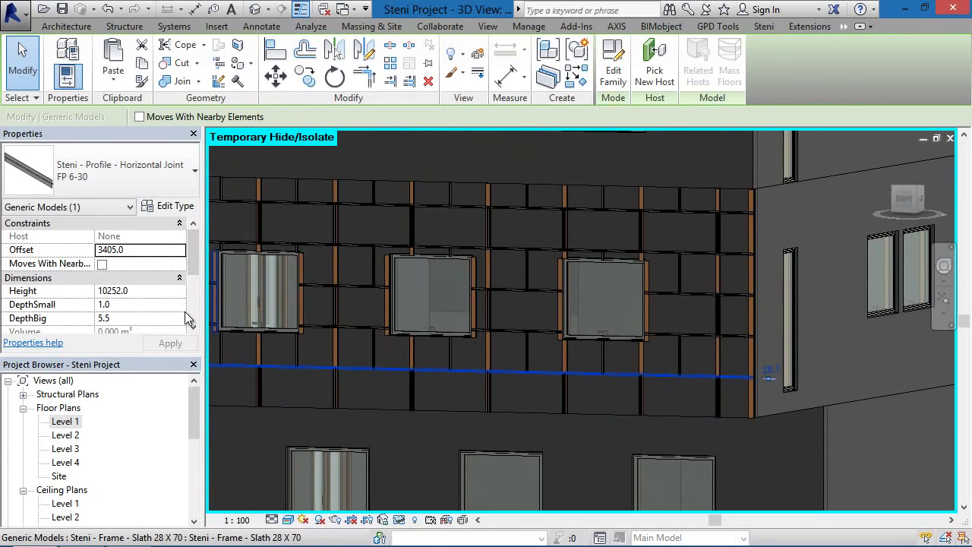
Reset the temporary hide/isolate in the 3D view to show the hidden Imago panels again.
{"action": "left_click", "coordinate": [400, 520]}
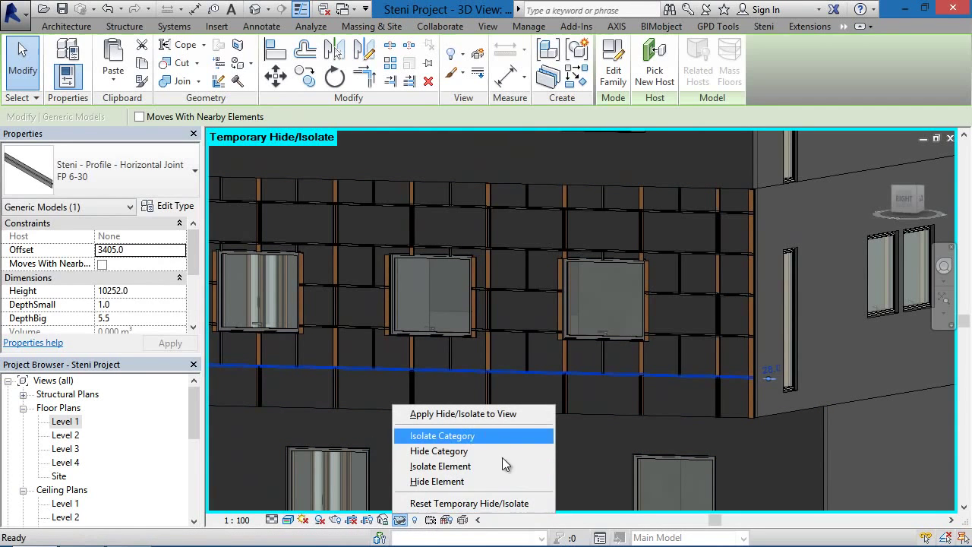
{"action": "left_click", "coordinate": [508, 504]}
{"action": "left_click", "coordinate": [465, 282]}
Clad the end wall one storey above the horizontal panels with Steni Vertical Format Panels, using the Steni - Panel - Imago family.
{"action": "middle_click_drag", "start_coordinate": [504, 293], "coordinate": [505, 159]}
{"action": "scroll", "coordinate": [506, 160], "scroll_direction": "down", "scroll_amount": 2}
{"action": "middle_click_drag", "start_coordinate": [502, 228], "coordinate": [501, 332]}
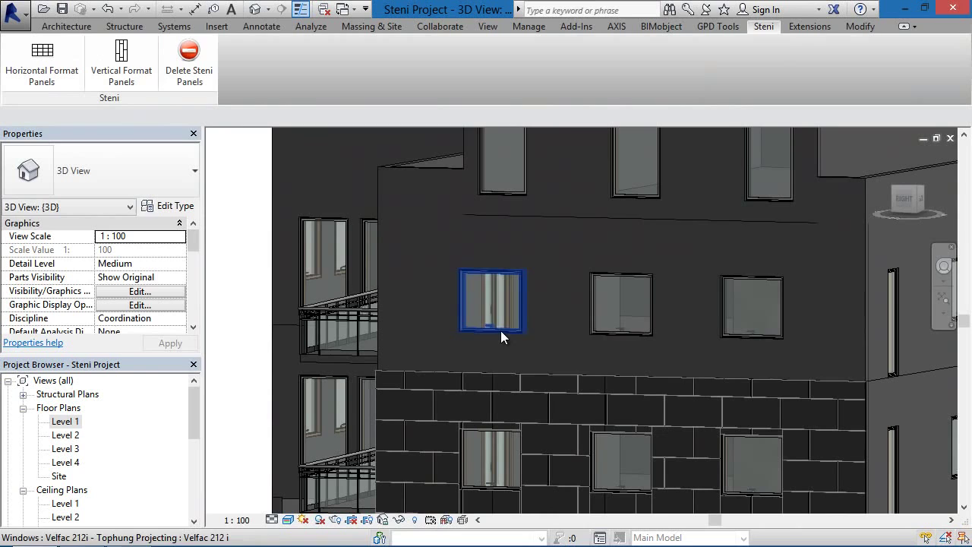
{"action": "left_click", "coordinate": [122, 61]}
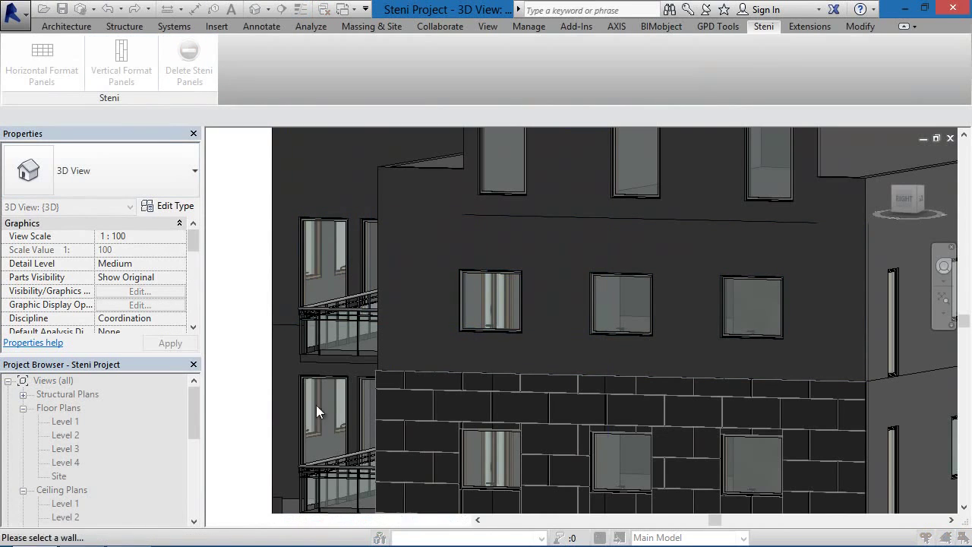
{"action": "left_click", "coordinate": [432, 354]}
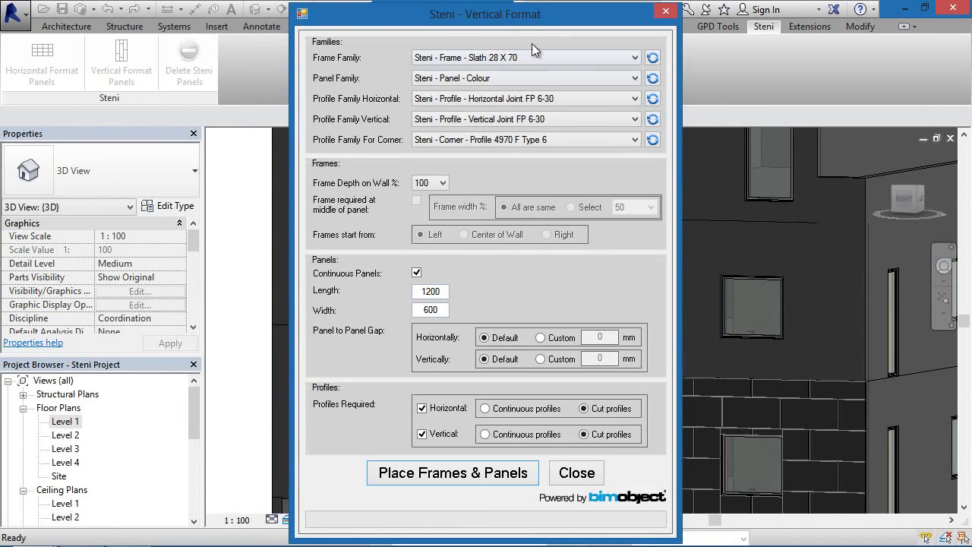
{"action": "left_click", "coordinate": [579, 76]}
{"action": "left_click", "coordinate": [581, 110]}
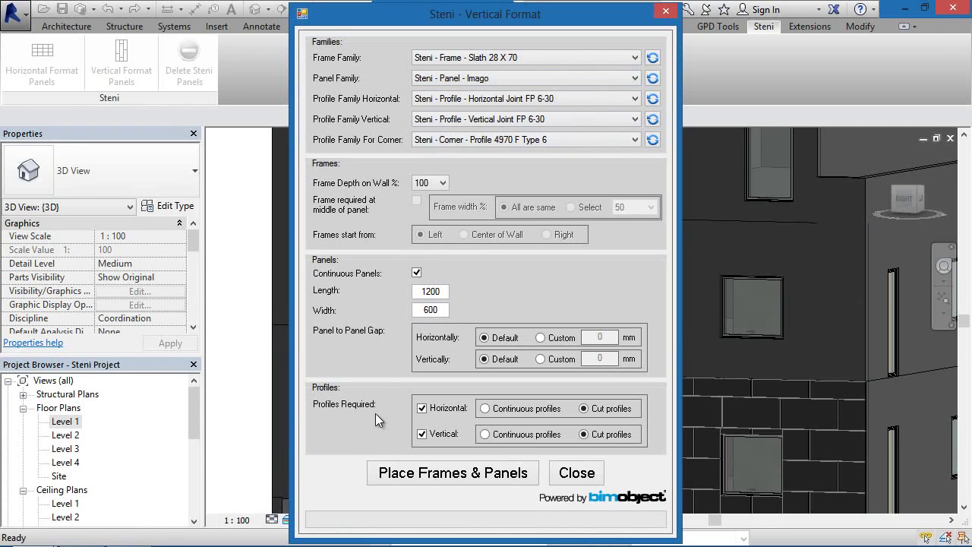
{"action": "left_click", "coordinate": [414, 475]}
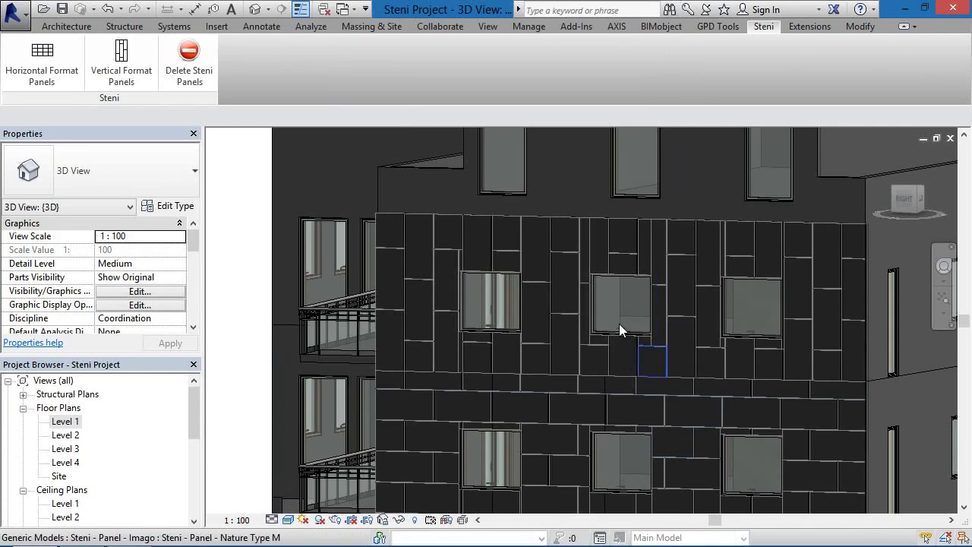
Select the vertical-format panel above the window nearest the building corner and check its depth, height and width.
{"action": "middle_click_drag", "start_coordinate": [758, 368], "coordinate": [671, 333]}
{"action": "scroll", "coordinate": [657, 208], "scroll_direction": "up", "scroll_amount": 3}
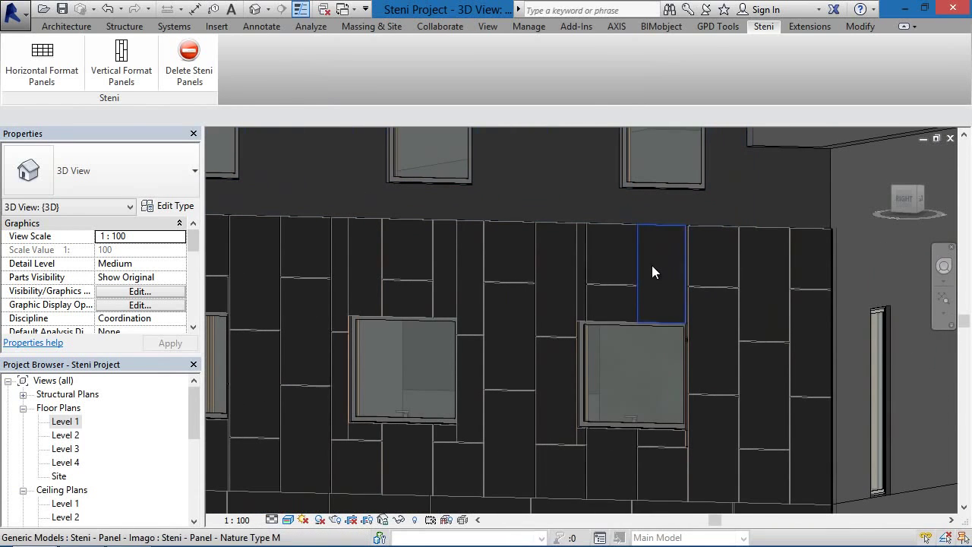
{"action": "left_click", "coordinate": [649, 272]}
{"action": "left_click_drag", "start_coordinate": [194, 245], "coordinate": [194, 267]}
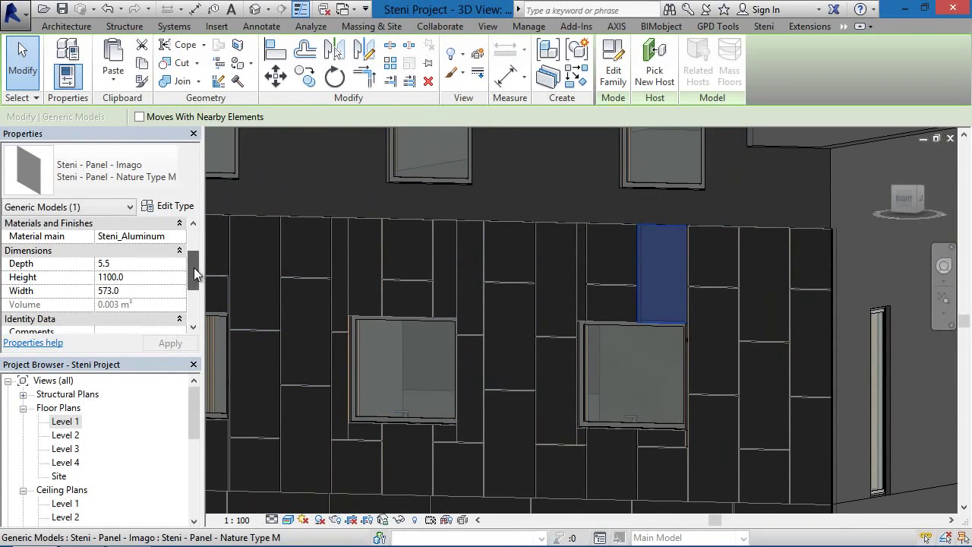
{"action": "left_click", "coordinate": [135, 276]}
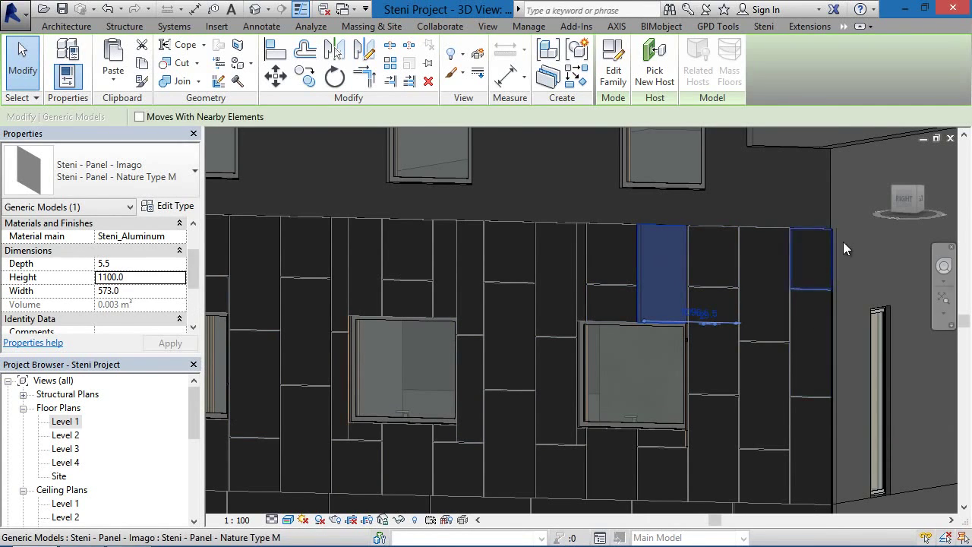
Inspect the frame and corner profile at the vertical-format wall's outer edge, then clear the panel selection.
{"action": "scroll", "coordinate": [851, 232], "scroll_direction": "up", "scroll_amount": 5}
{"action": "scroll", "coordinate": [849, 233], "scroll_direction": "down", "scroll_amount": 2}
{"action": "middle_click_drag", "start_coordinate": [842, 267], "coordinate": [735, 271], "text": "shift"}
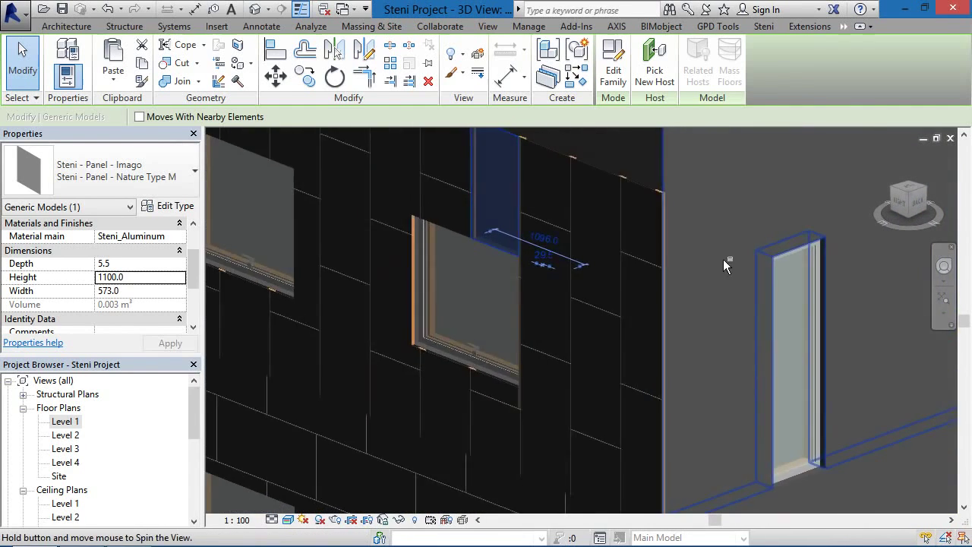
{"action": "scroll", "coordinate": [658, 183], "scroll_direction": "up", "scroll_amount": 6}
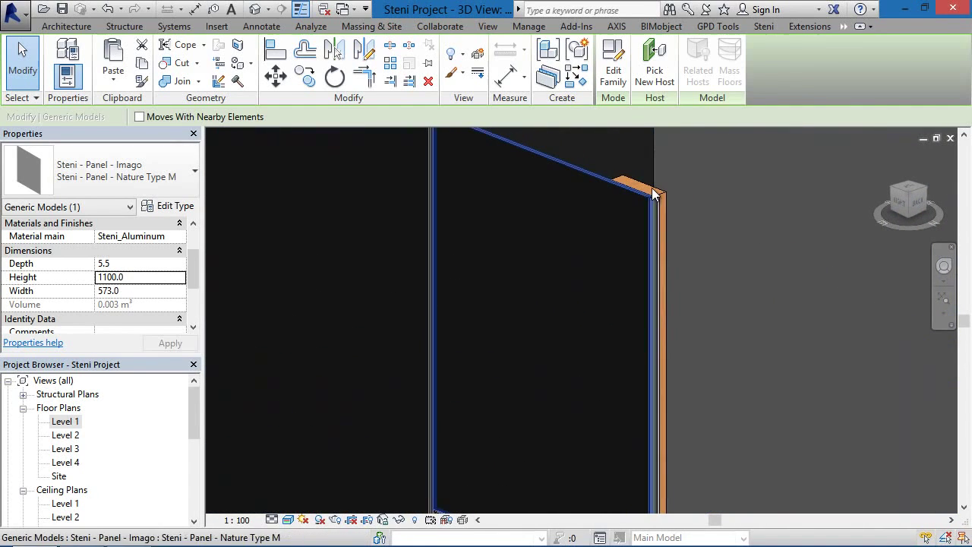
{"action": "scroll", "coordinate": [656, 228], "scroll_direction": "down", "scroll_amount": 8}
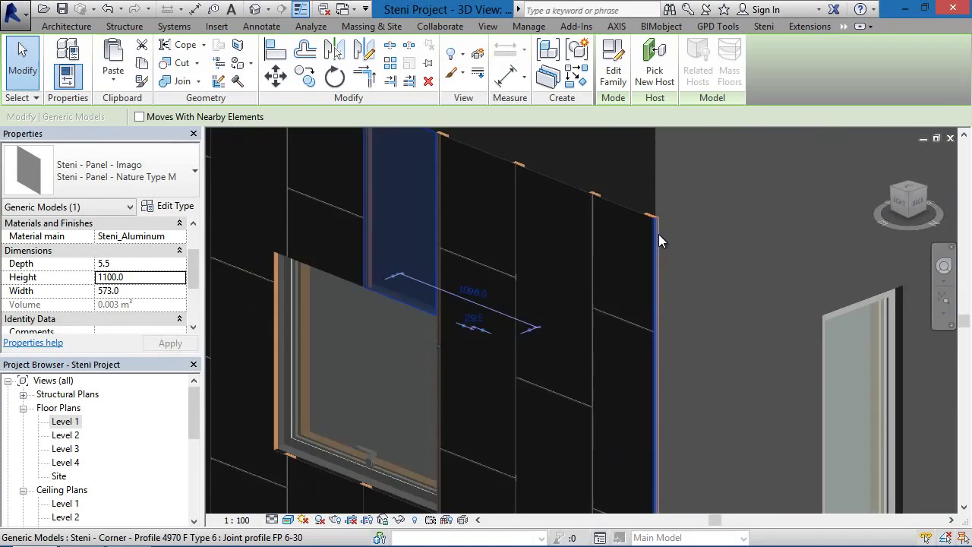
{"action": "key", "text": "Escape"}
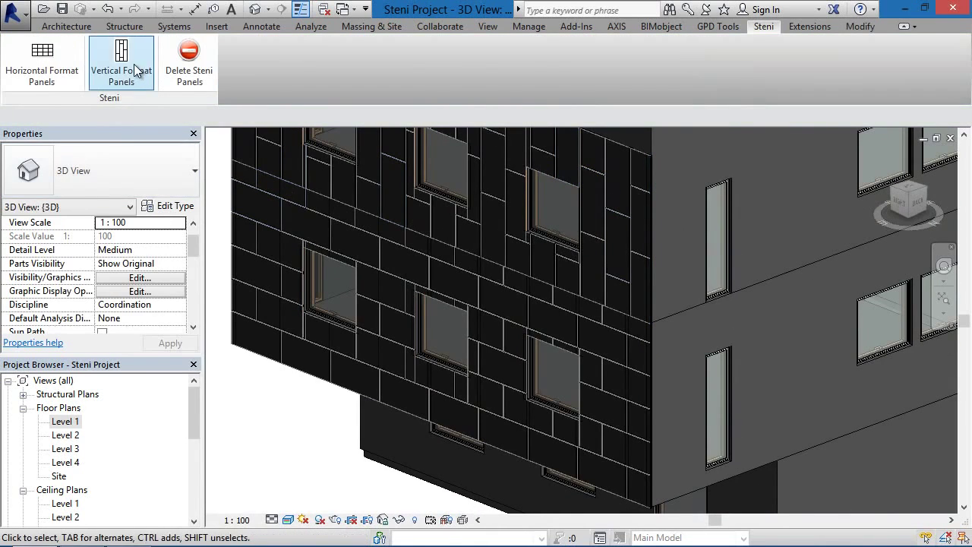
Clad the adjoining side wall at the same storey with Steni Vertical Format Panels and inspect the shared corner.
{"action": "left_click", "coordinate": [121, 62]}
{"action": "left_click", "coordinate": [661, 254]}
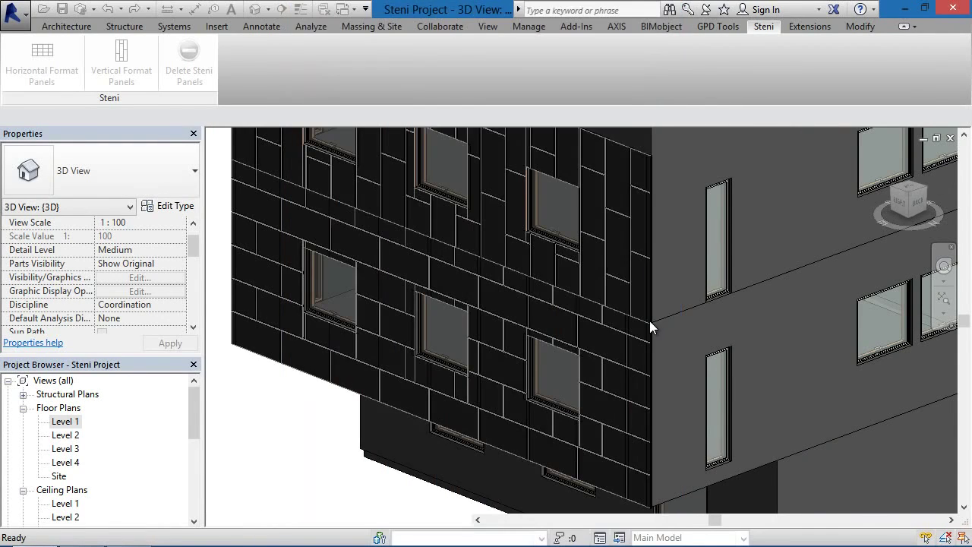
{"action": "scroll", "coordinate": [668, 381], "scroll_direction": "up", "scroll_amount": 3}
{"action": "scroll", "coordinate": [667, 381], "scroll_direction": "up", "scroll_amount": 5}
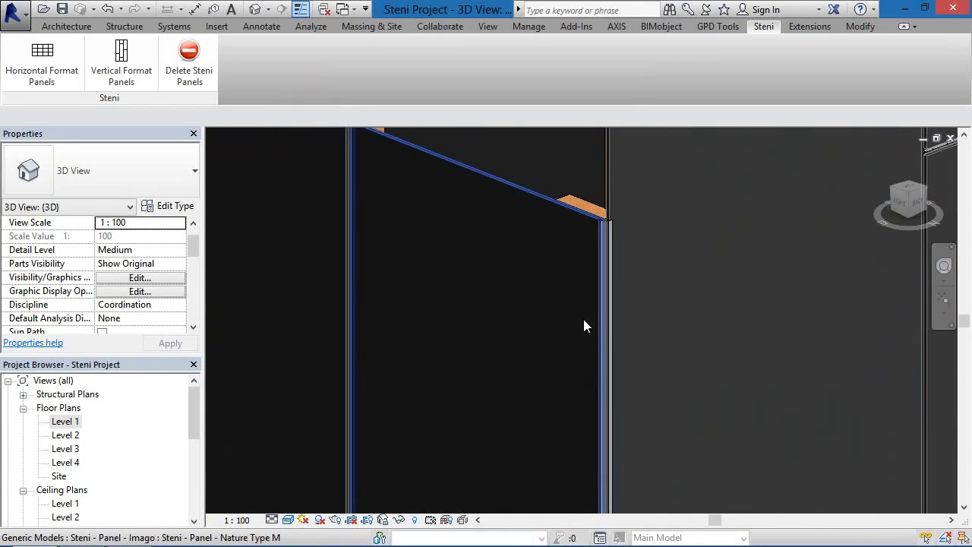
{"action": "scroll", "coordinate": [616, 340], "scroll_direction": "down", "scroll_amount": 5}
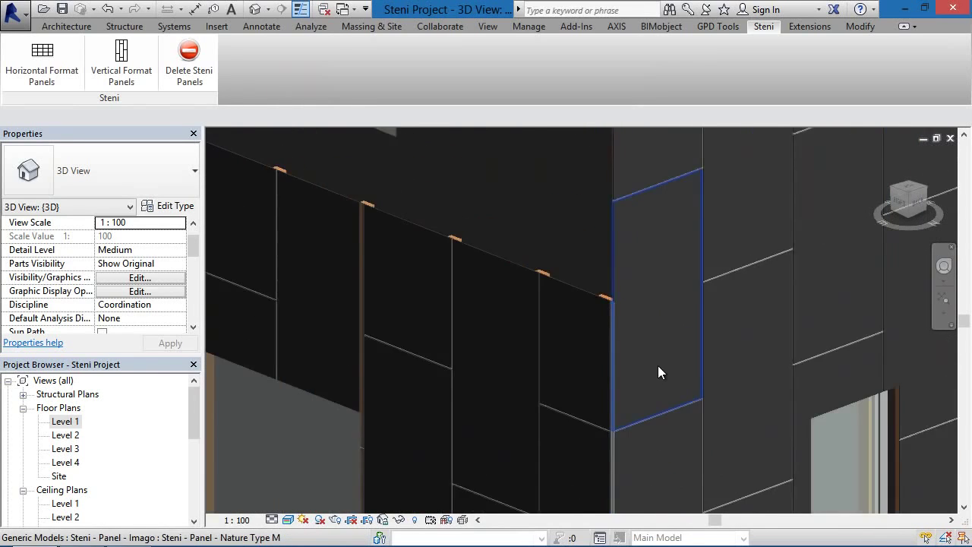
{"action": "scroll", "coordinate": [625, 175], "scroll_direction": "up", "scroll_amount": 1}
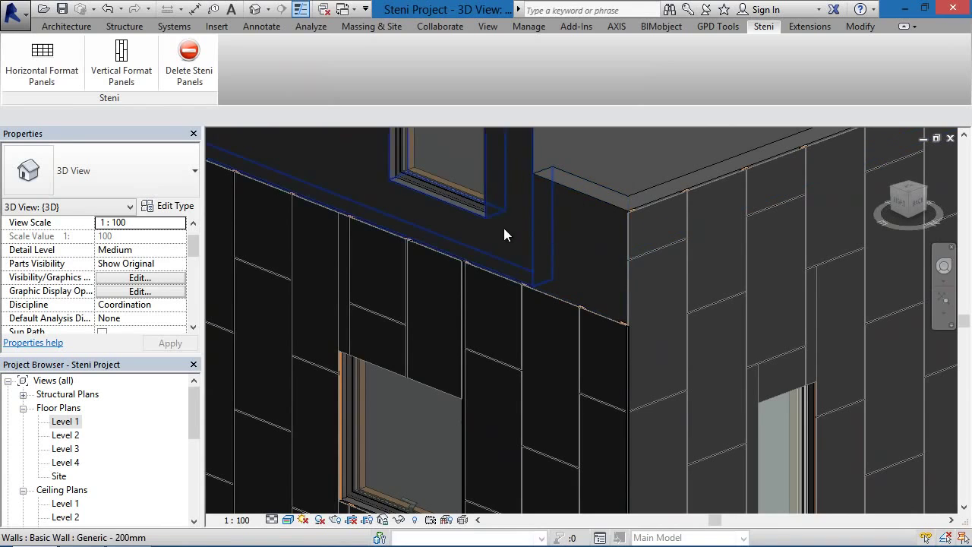
{"action": "scroll", "coordinate": [679, 407], "scroll_direction": "down", "scroll_amount": 3}
Clad the side wall one storey below with Steni Horizontal Format Panels.
{"action": "middle_click_drag", "start_coordinate": [679, 407], "coordinate": [657, 222]}
{"action": "middle_click_drag", "start_coordinate": [672, 487], "coordinate": [631, 334]}
{"action": "left_click", "coordinate": [53, 65]}
{"action": "left_click", "coordinate": [619, 312]}
{"action": "left_click", "coordinate": [431, 182]}
{"action": "left_click", "coordinate": [431, 181]}
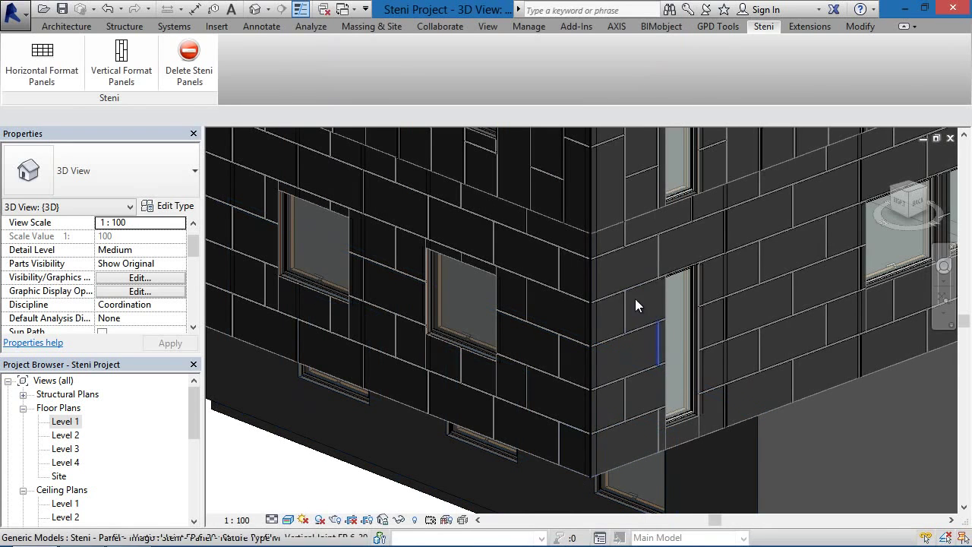
Inspect the corner profile and horizontal joints where the two horizontally clad walls meet, and view the whole end facade.
{"action": "scroll", "coordinate": [596, 251], "scroll_direction": "up", "scroll_amount": 5}
{"action": "scroll", "coordinate": [572, 204], "scroll_direction": "up", "scroll_amount": 2}
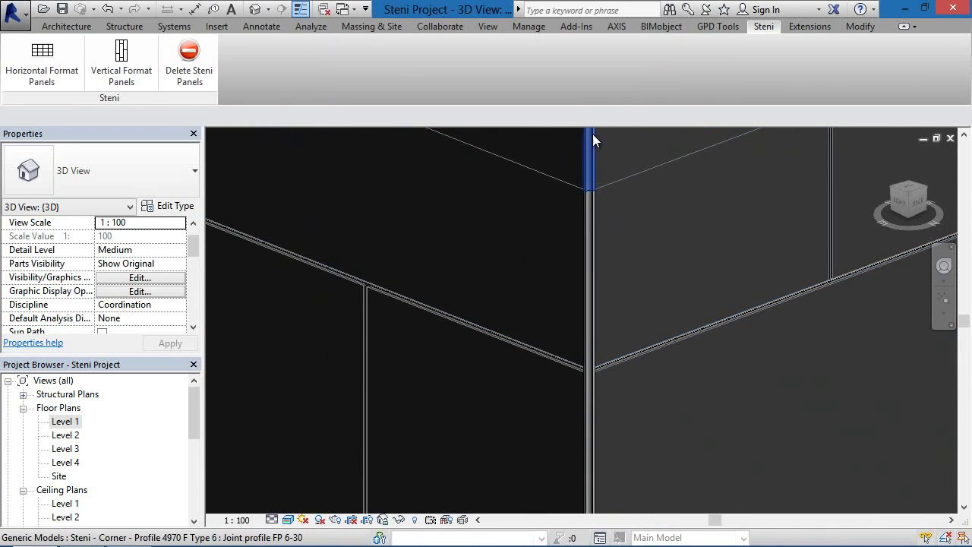
{"action": "scroll", "coordinate": [581, 351], "scroll_direction": "up", "scroll_amount": 3}
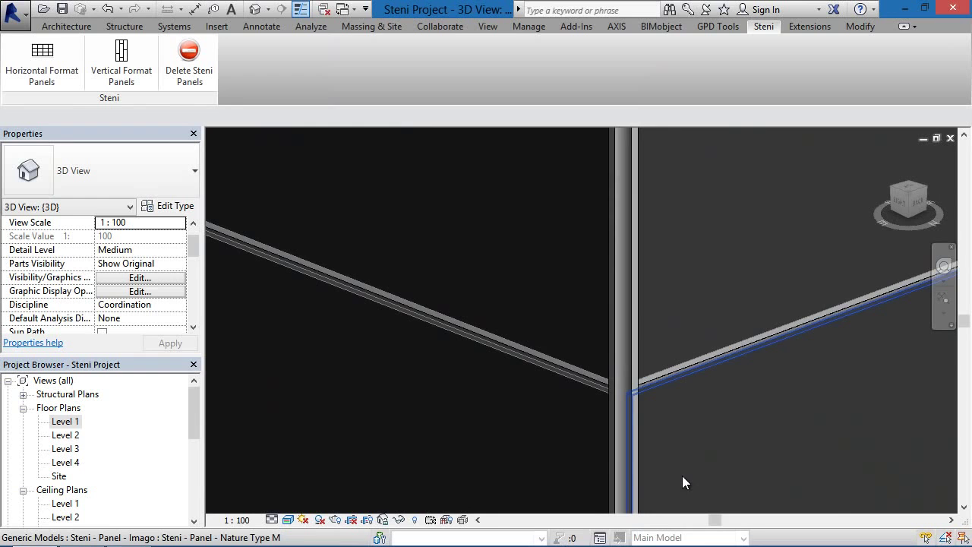
{"action": "middle_click_drag", "start_coordinate": [686, 474], "coordinate": [741, 395], "text": "shift"}
{"action": "scroll", "coordinate": [741, 395], "scroll_direction": "down", "scroll_amount": 5}
{"action": "middle_click_drag", "start_coordinate": [797, 369], "coordinate": [557, 326]}
{"action": "middle_click_drag", "start_coordinate": [446, 361], "coordinate": [732, 392]}
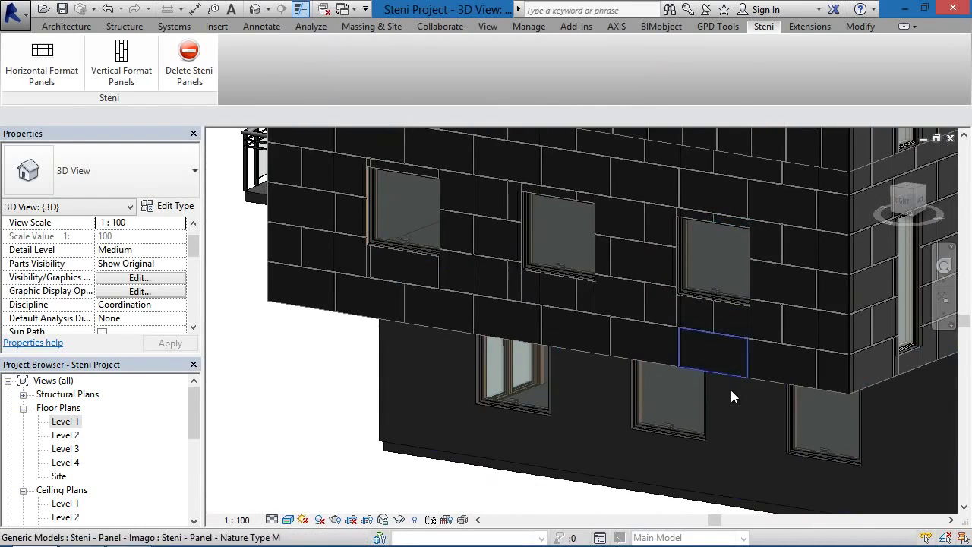
Run Steni Horizontal Format Panels on another wall near the clad lower storey.
{"action": "middle_click_drag", "start_coordinate": [432, 423], "coordinate": [376, 297], "text": "shift"}
{"action": "left_click", "coordinate": [42, 59]}
{"action": "left_click", "coordinate": [613, 324]}
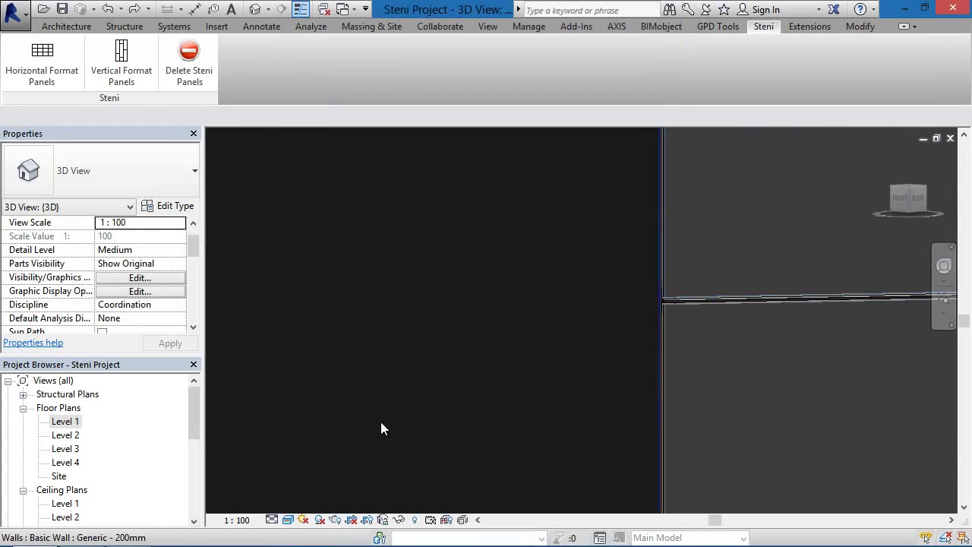
Select the horizontal joint profile at the wall corner and a vertical joint profile beneath a horizontal joint, checking how they meet.
{"action": "middle_click_drag", "start_coordinate": [382, 426], "coordinate": [665, 285]}
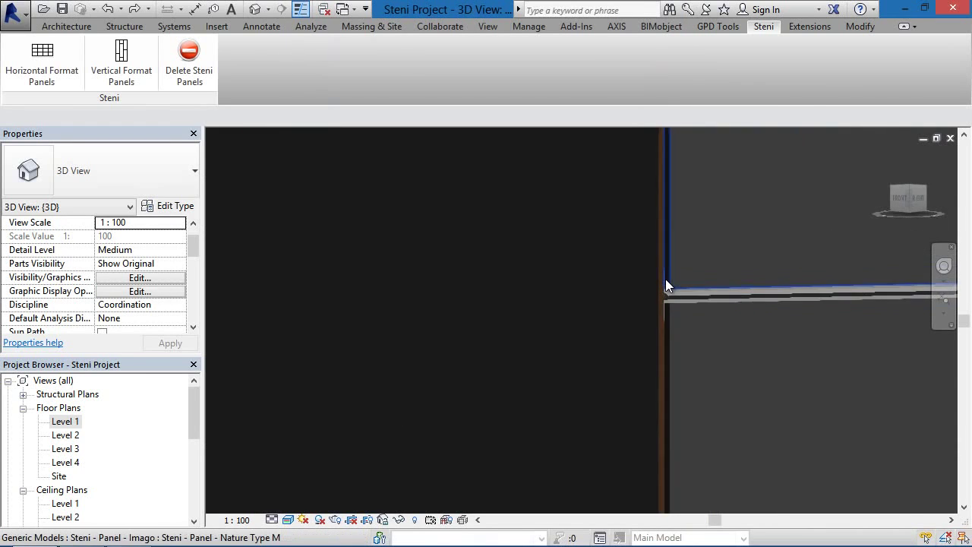
{"action": "left_click", "coordinate": [680, 309]}
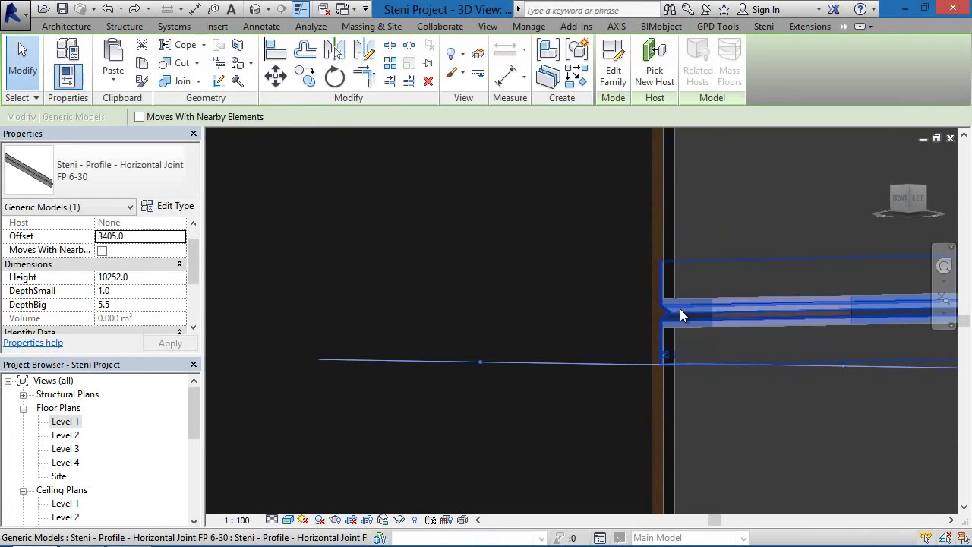
{"action": "scroll", "coordinate": [714, 261], "scroll_direction": "down", "scroll_amount": 2}
{"action": "middle_click_drag", "start_coordinate": [714, 261], "coordinate": [682, 301]}
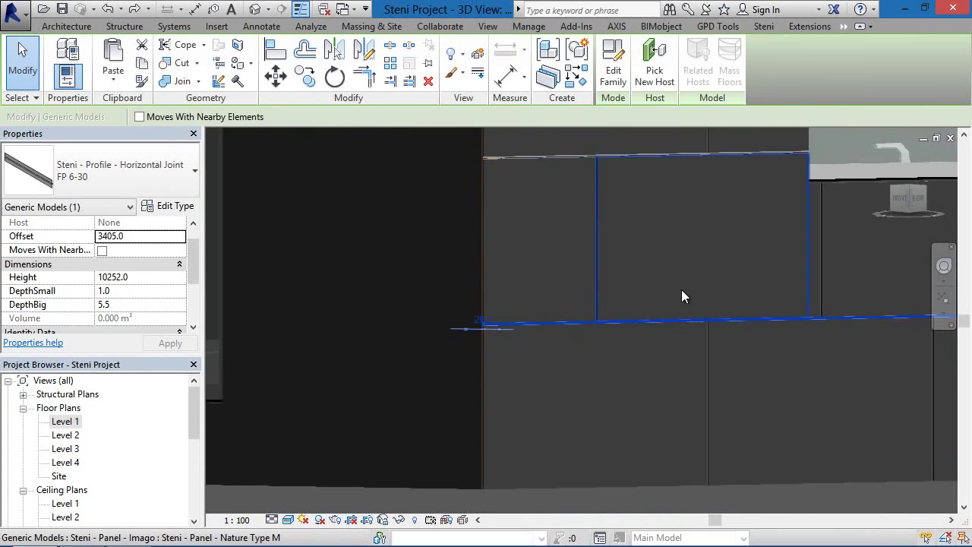
{"action": "scroll", "coordinate": [598, 151], "scroll_direction": "up", "scroll_amount": 4}
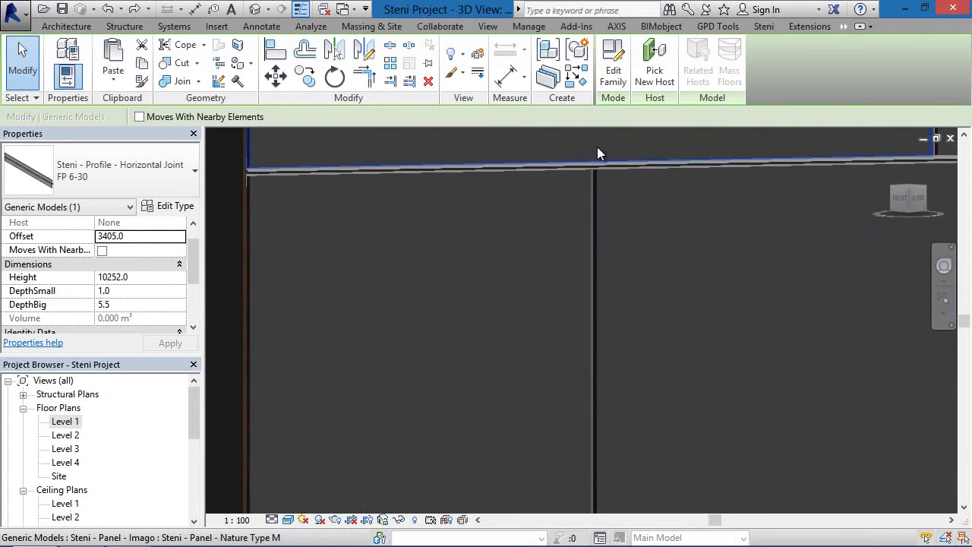
{"action": "left_click", "coordinate": [587, 228]}
{"action": "left_click", "coordinate": [588, 228]}
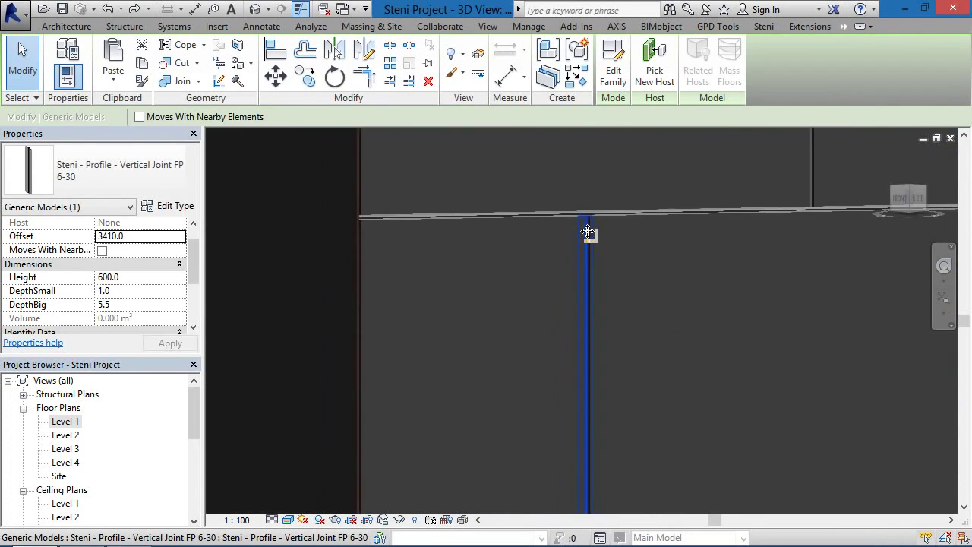
Clad the lower-storey wall with three windows using 1200 × 600 Steni Horizontal Format Panels, with horizontal and vertical profiles off and default gaps.
{"action": "scroll", "coordinate": [588, 228], "scroll_direction": "down", "scroll_amount": 5}
{"action": "middle_click_drag", "start_coordinate": [657, 268], "coordinate": [595, 235]}
{"action": "scroll", "coordinate": [620, 327], "scroll_direction": "down", "scroll_amount": 1}
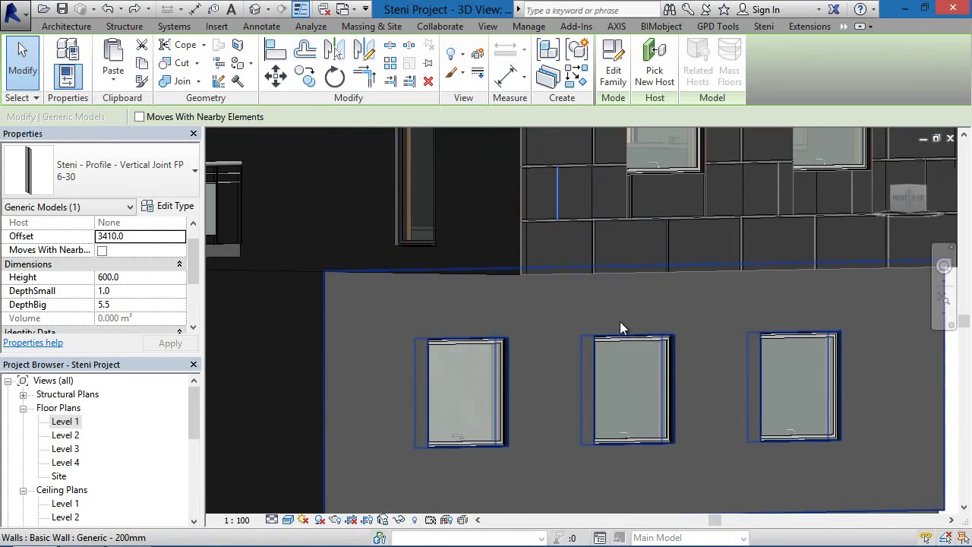
{"action": "key", "text": "Escape"}
{"action": "middle_click_drag", "start_coordinate": [620, 328], "coordinate": [618, 297], "text": "shift"}
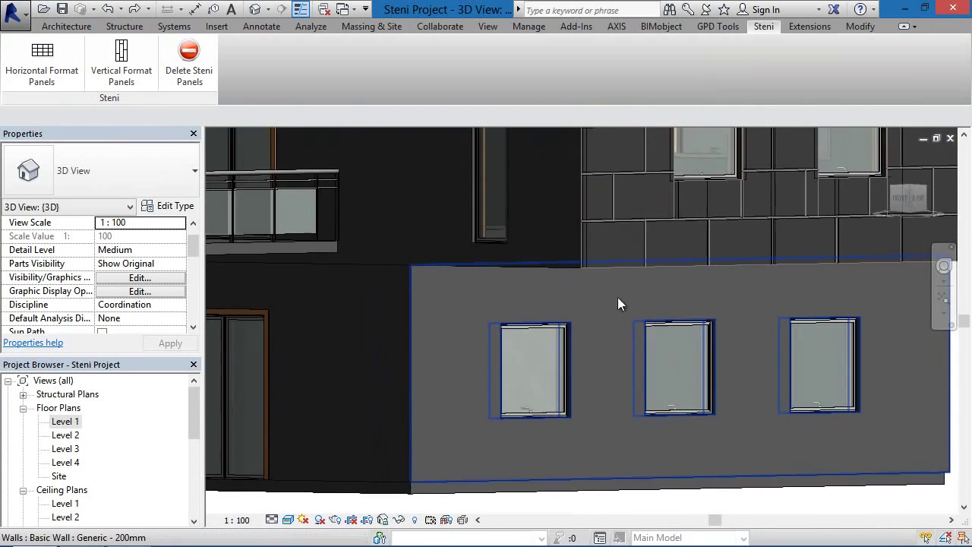
{"action": "left_click", "coordinate": [50, 65]}
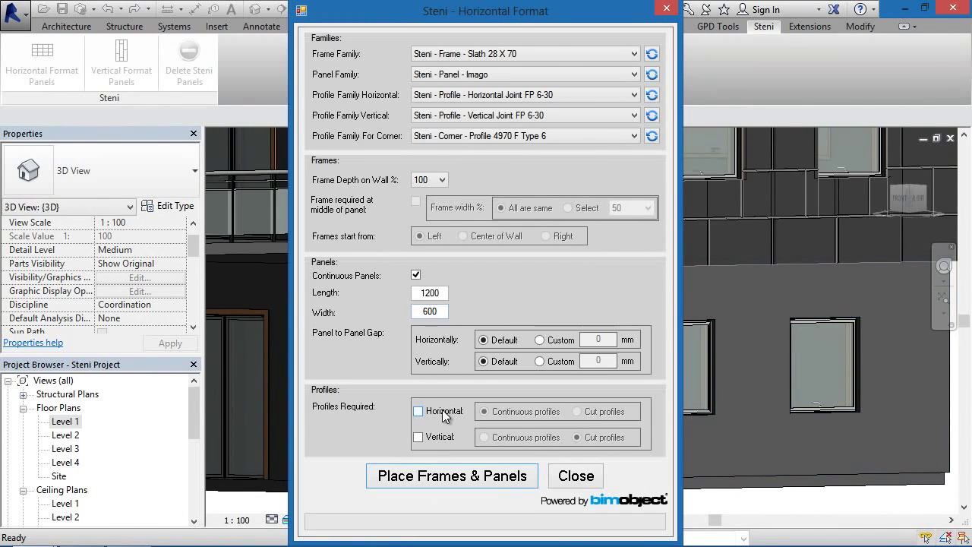
{"action": "left_click", "coordinate": [489, 480]}
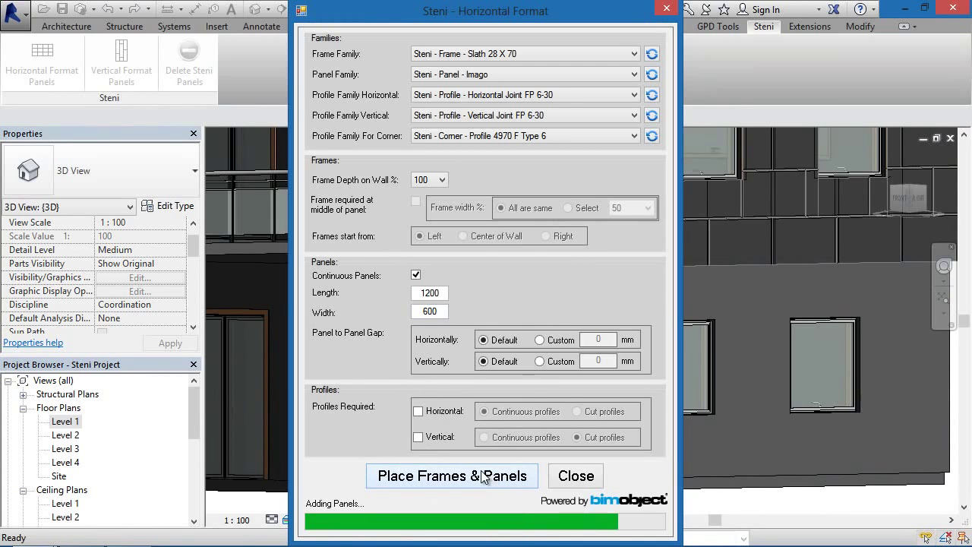
Examine the open joints and frames between the panels placed without profiles, at the wall corner and along the wall base.
{"action": "scroll", "coordinate": [459, 328], "scroll_direction": "up", "scroll_amount": 4}
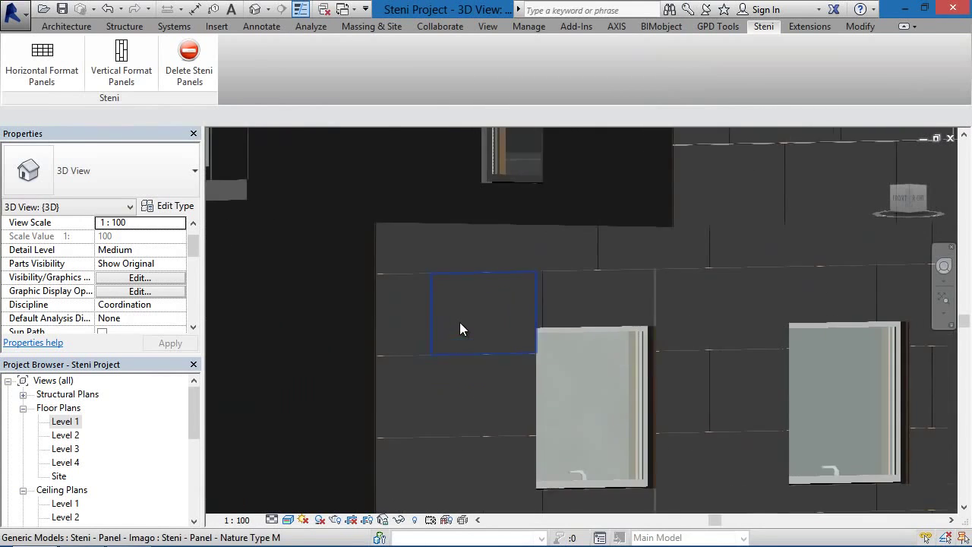
{"action": "scroll", "coordinate": [509, 385], "scroll_direction": "up", "scroll_amount": 5}
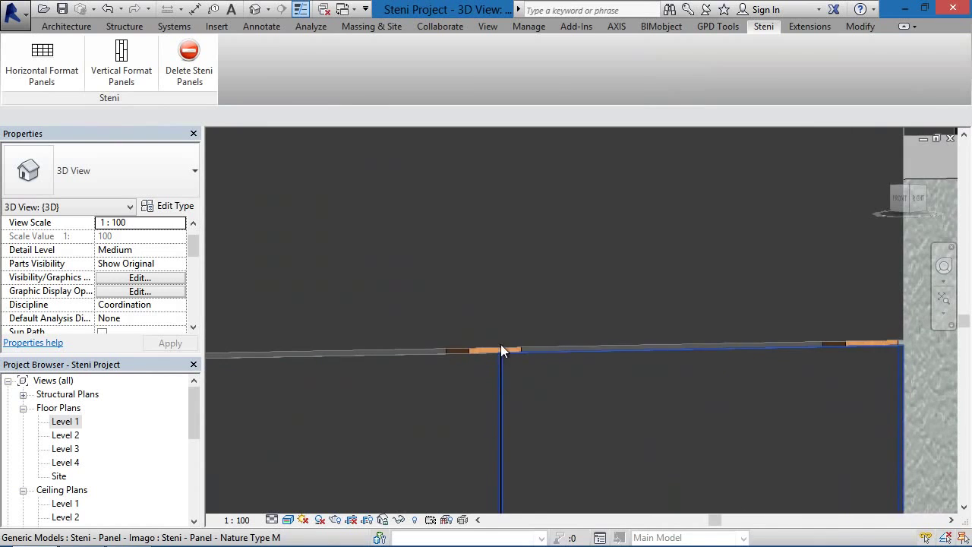
{"action": "scroll", "coordinate": [491, 338], "scroll_direction": "down", "scroll_amount": 2}
{"action": "middle_click_drag", "start_coordinate": [479, 323], "coordinate": [517, 386]}
{"action": "scroll", "coordinate": [599, 506], "scroll_direction": "up", "scroll_amount": 3}
{"action": "middle_click_drag", "start_coordinate": [568, 192], "coordinate": [794, 252]}
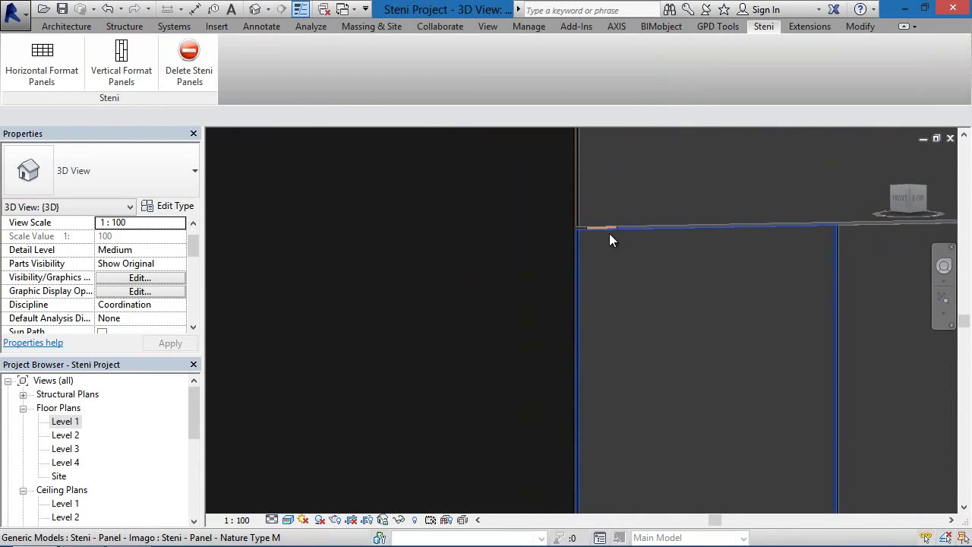
{"action": "scroll", "coordinate": [610, 234], "scroll_direction": "down", "scroll_amount": 4}
{"action": "middle_click_drag", "start_coordinate": [633, 253], "coordinate": [521, 312]}
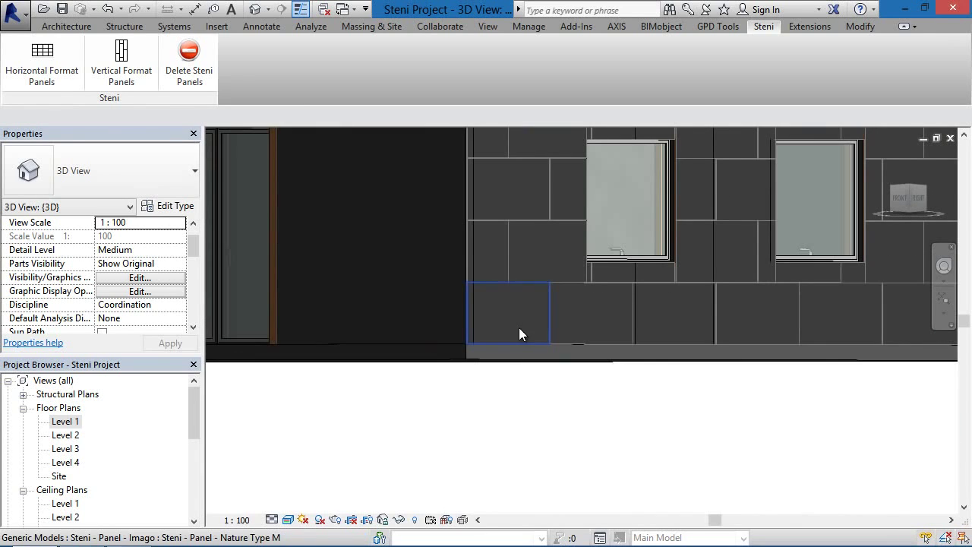
Delete the Steni panels from the non-flipped side of the lower-storey wall.
{"action": "left_click", "coordinate": [190, 74]}
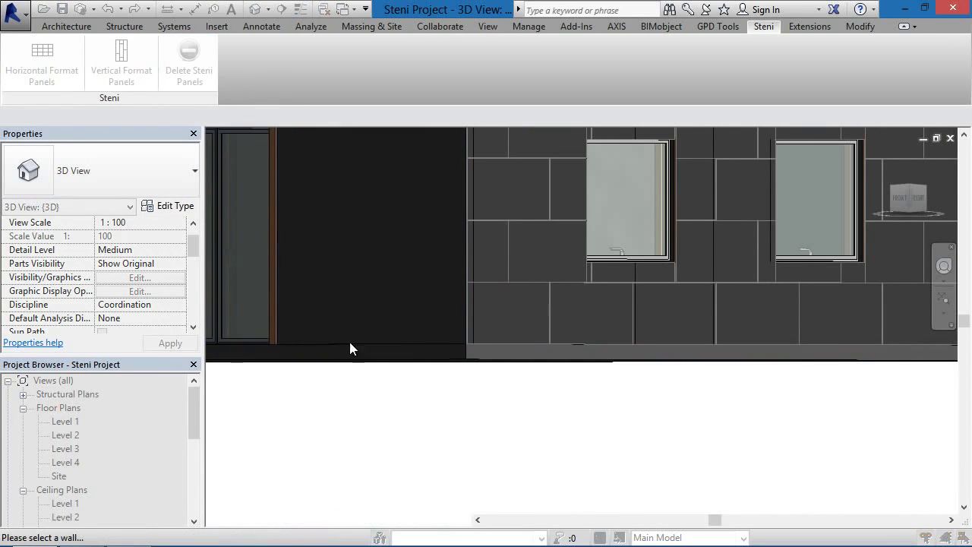
{"action": "left_click", "coordinate": [532, 351]}
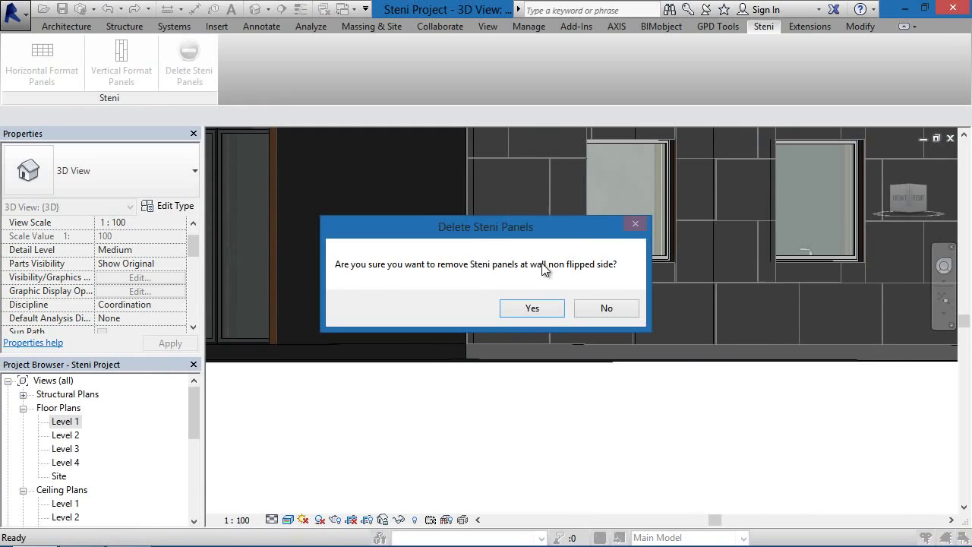
{"action": "left_click", "coordinate": [528, 310]}
Clad the bare lower-storey wall with Steni Horizontal Format Panels using custom panel gaps of 20 mm horizontally and vertically, without joint profiles.
{"action": "middle_click_drag", "start_coordinate": [697, 217], "coordinate": [660, 414]}
{"action": "scroll", "coordinate": [660, 414], "scroll_direction": "up", "scroll_amount": 1}
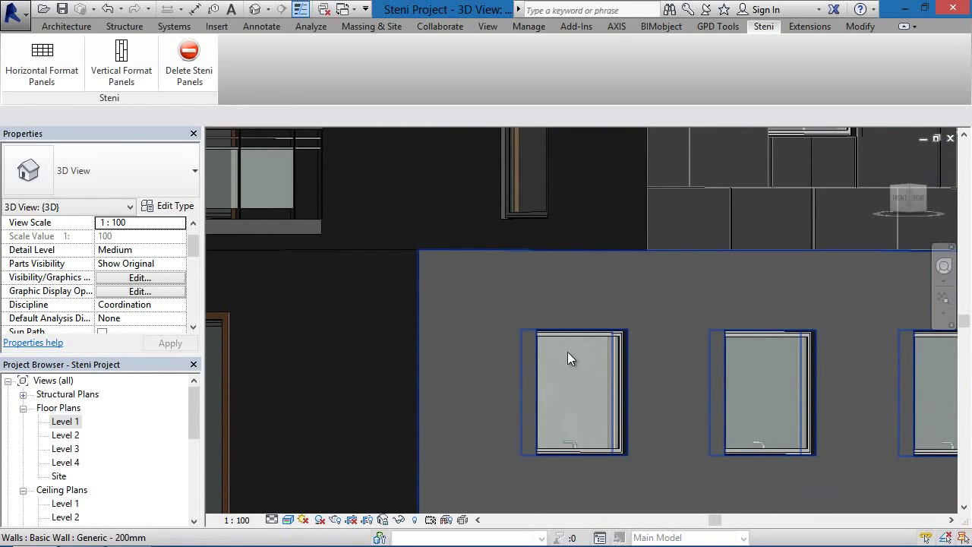
{"action": "left_click", "coordinate": [57, 69]}
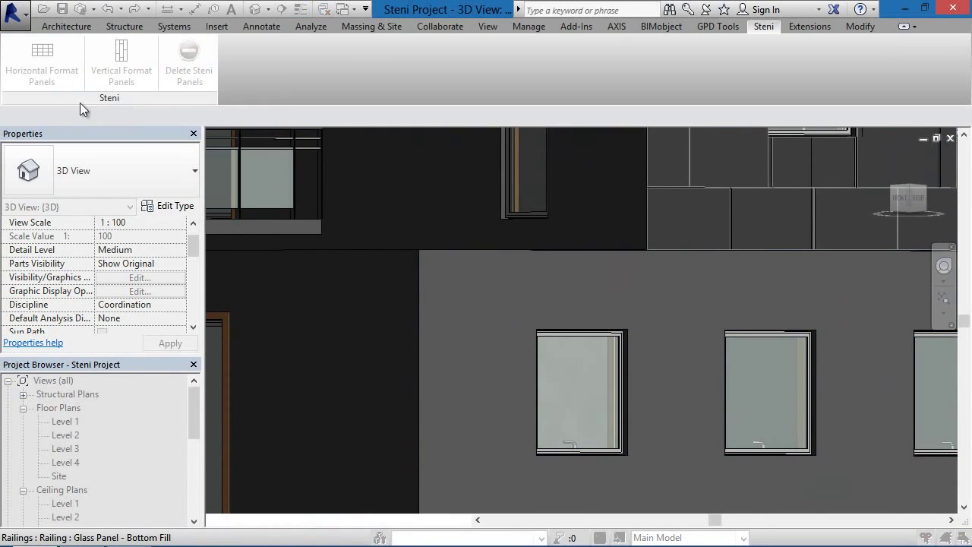
{"action": "left_click", "coordinate": [445, 331]}
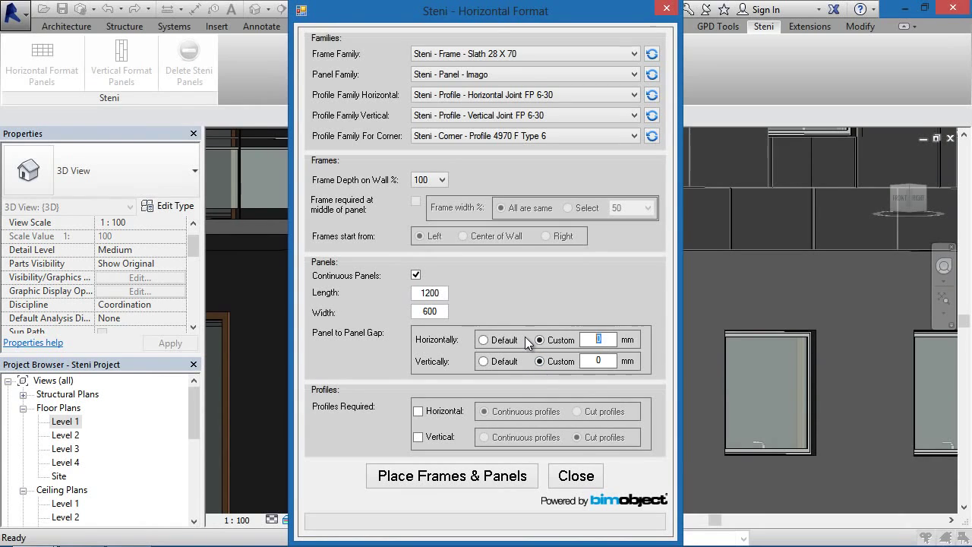
{"action": "type", "text": "2020"}
{"action": "left_click", "coordinate": [524, 486]}
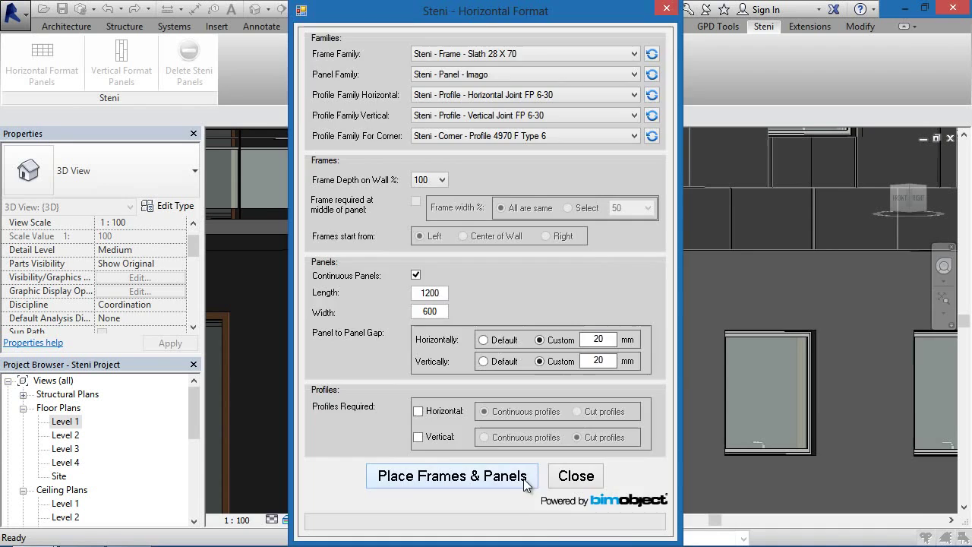
Examine the widened panel gaps and exposed frames on the lower-storey wall from several angles.
{"action": "scroll", "coordinate": [546, 278], "scroll_direction": "up", "scroll_amount": 5}
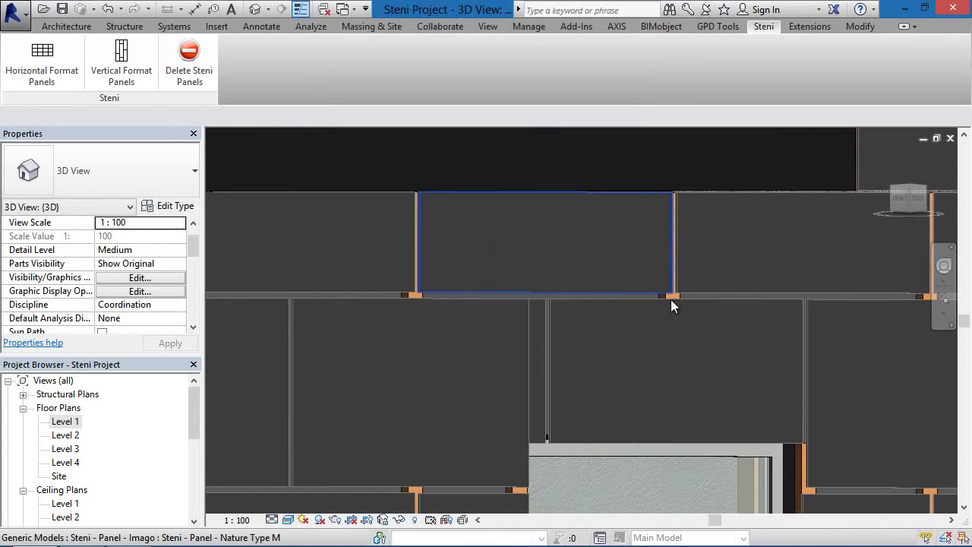
{"action": "middle_click_drag", "start_coordinate": [775, 329], "coordinate": [480, 263], "text": "shift"}
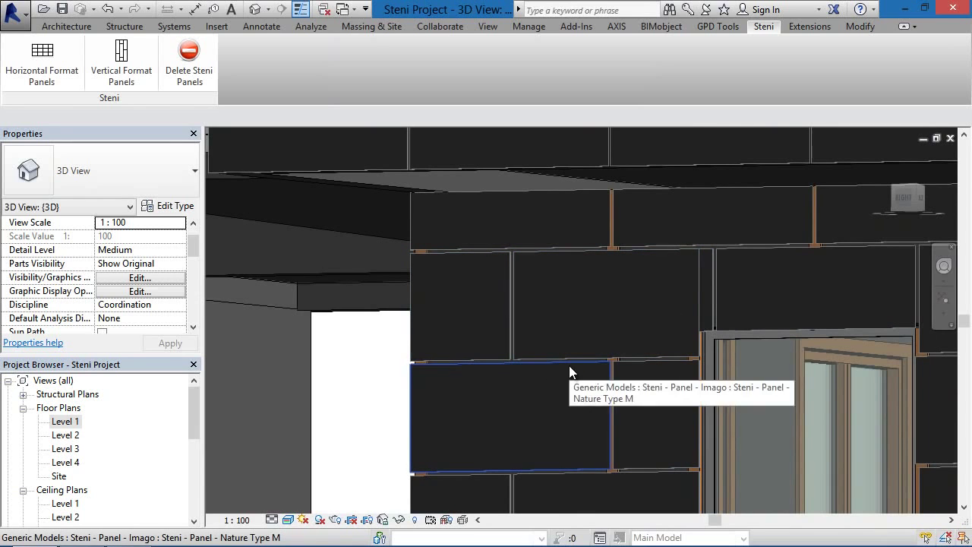
{"action": "middle_click_drag", "start_coordinate": [528, 369], "coordinate": [555, 199], "text": "shift"}
{"action": "scroll", "coordinate": [623, 371], "scroll_direction": "down", "scroll_amount": 5}
{"action": "middle_click_drag", "start_coordinate": [401, 358], "coordinate": [397, 293], "text": "shift"}
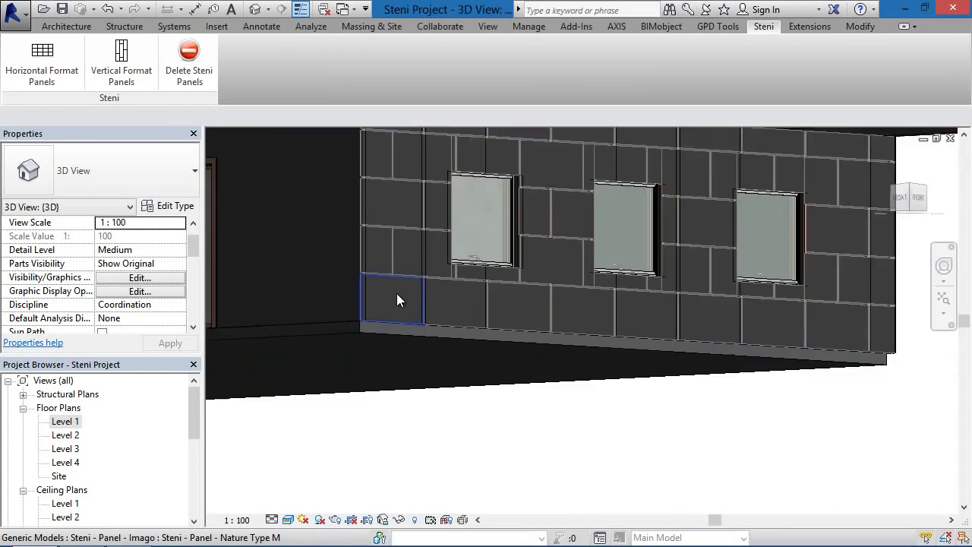
Remove the Steni panels with 20 mm gaps from the lower-storey wall.
{"action": "scroll", "coordinate": [397, 293], "scroll_direction": "up", "scroll_amount": 4}
{"action": "left_click", "coordinate": [197, 49]}
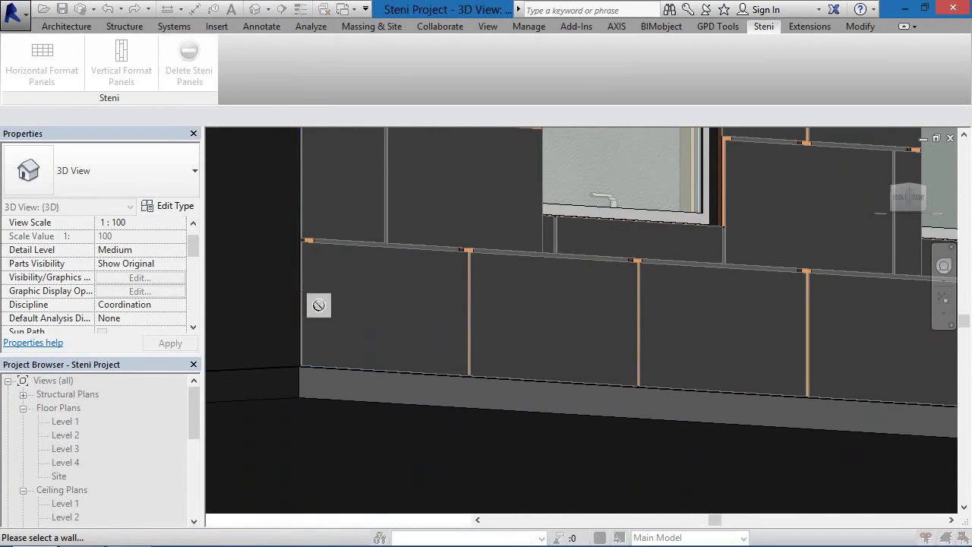
{"action": "left_click", "coordinate": [333, 366]}
{"action": "left_click", "coordinate": [515, 308]}
Clad the lower-storey wall again with Steni Horizontal Format Panels, using default horizontal and vertical gaps and no joint profiles.
{"action": "middle_click_drag", "start_coordinate": [515, 307], "coordinate": [647, 319], "text": "shift"}
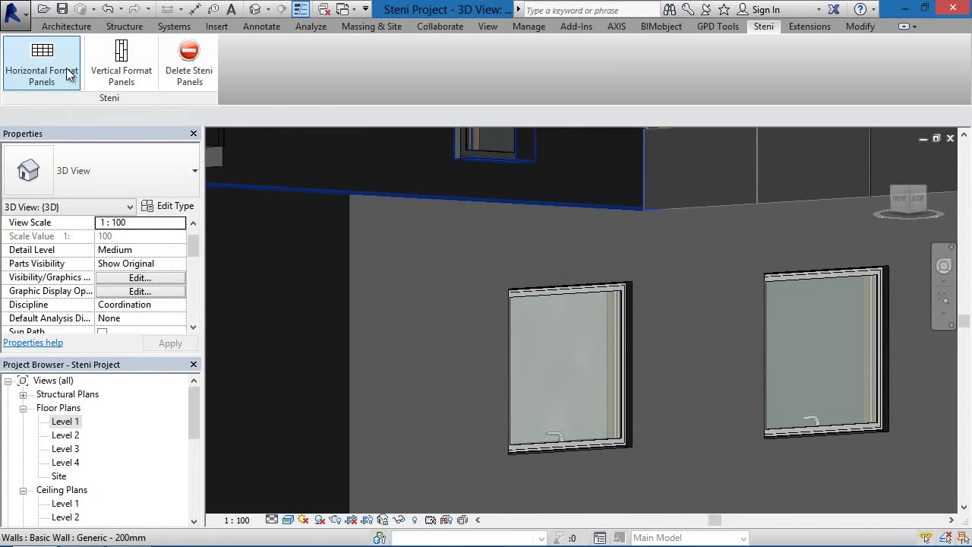
{"action": "left_click", "coordinate": [70, 70]}
{"action": "left_click", "coordinate": [468, 369]}
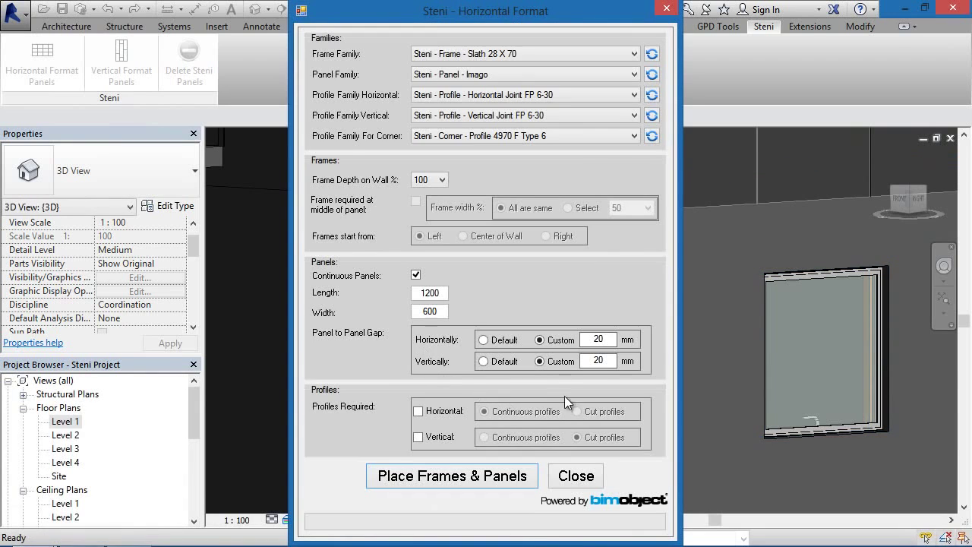
{"action": "left_click", "coordinate": [484, 341]}
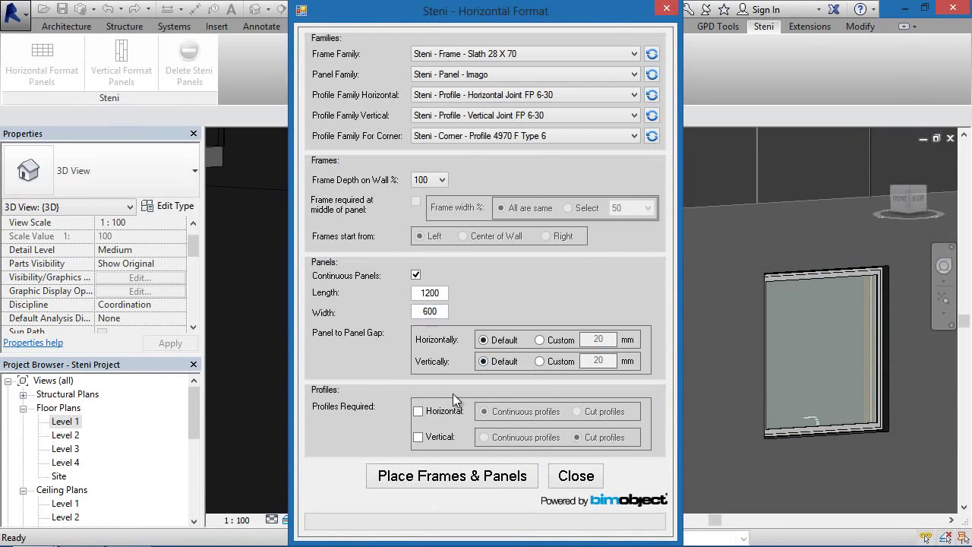
{"action": "left_click", "coordinate": [484, 484]}
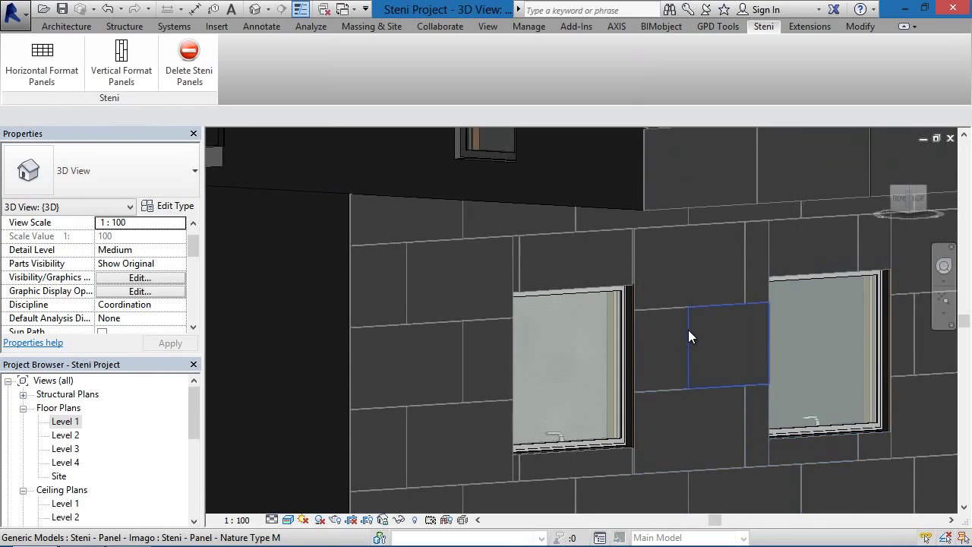
Select an Imago panel in the bottom row of the horizontally clad middle storey and open its Material main for editing.
{"action": "middle_click_drag", "start_coordinate": [689, 329], "coordinate": [684, 357], "text": "shift"}
{"action": "middle_click_drag", "start_coordinate": [681, 402], "coordinate": [317, 288]}
{"action": "scroll", "coordinate": [322, 415], "scroll_direction": "up", "scroll_amount": 3}
{"action": "middle_click_drag", "start_coordinate": [322, 414], "coordinate": [725, 291]}
{"action": "scroll", "coordinate": [795, 278], "scroll_direction": "down", "scroll_amount": 5}
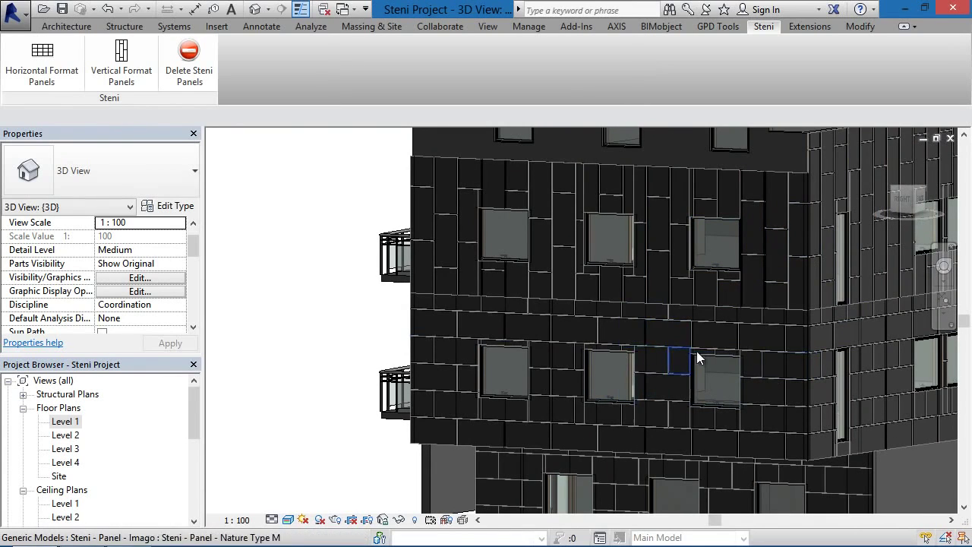
{"action": "left_click", "coordinate": [660, 439]}
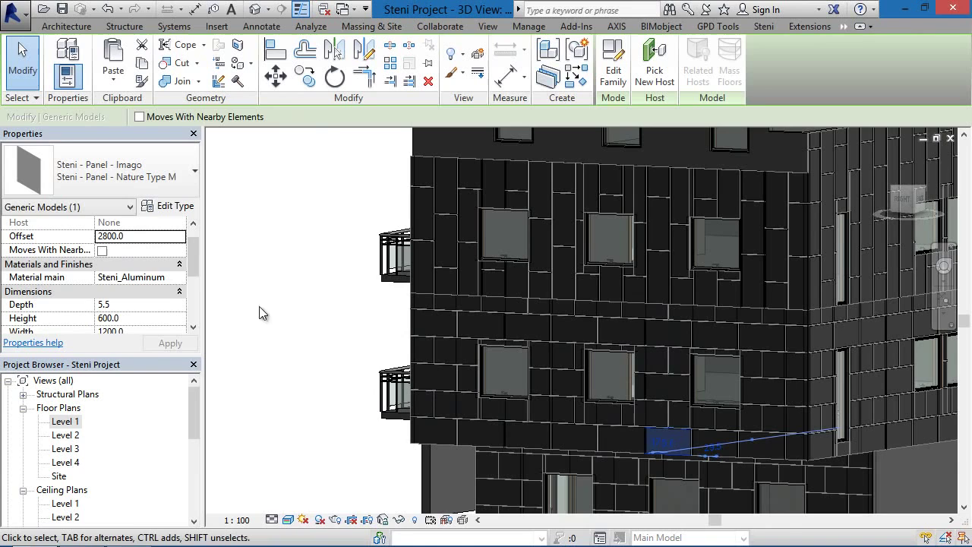
{"action": "left_click", "coordinate": [181, 281]}
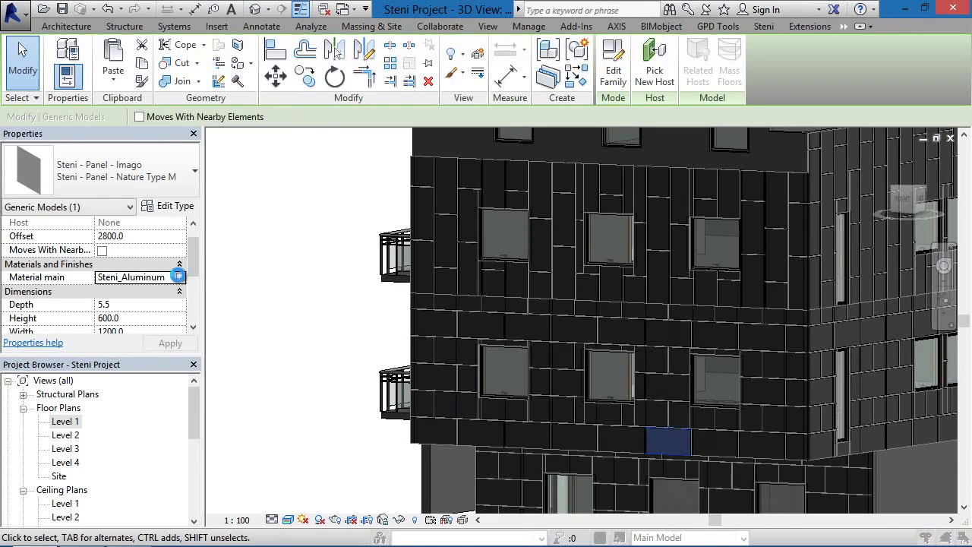
{"action": "left_click", "coordinate": [178, 277]}
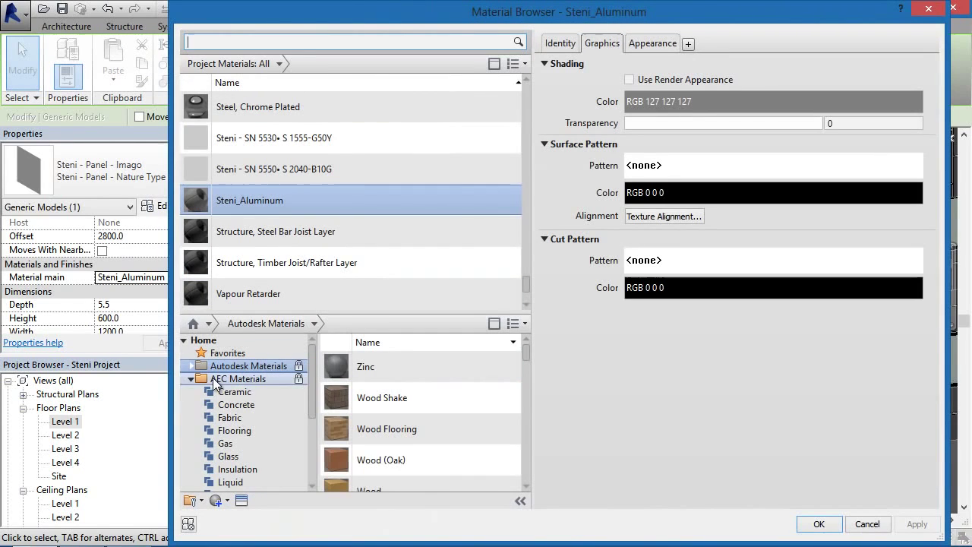
Browse the Colour category of the Steni materials library in an enlarged list and preview Steni - SN 5550• S 2040-B10G.
{"action": "left_click", "coordinate": [193, 379]}
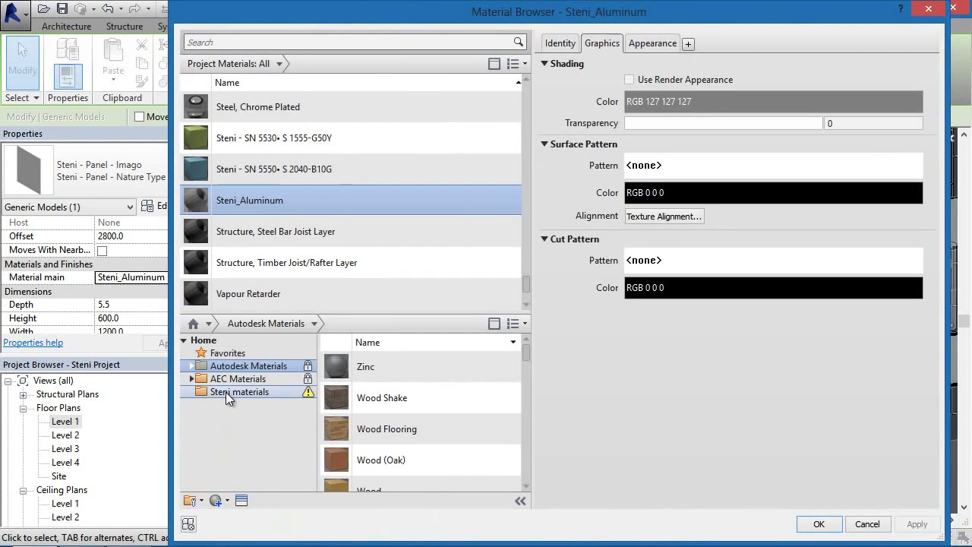
{"action": "double_click", "coordinate": [227, 392]}
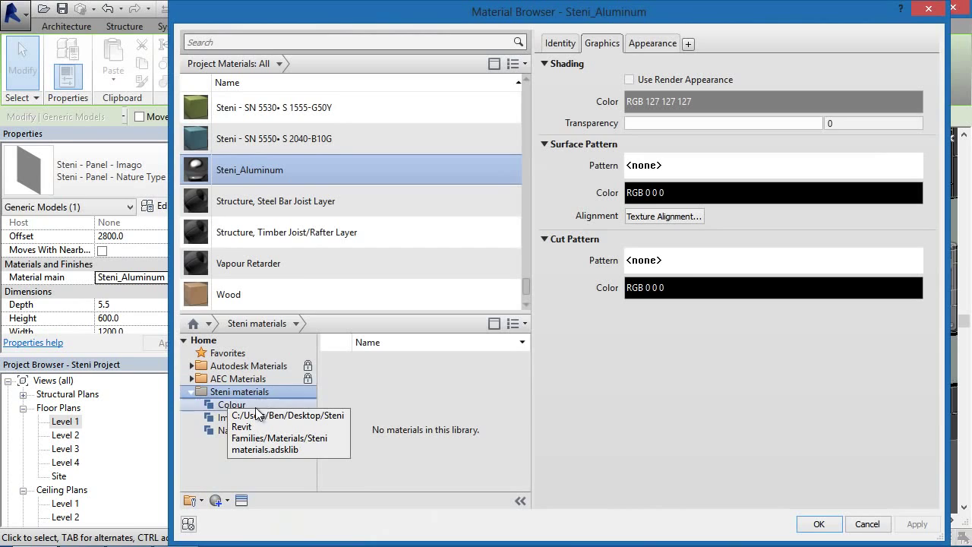
{"action": "left_click", "coordinate": [240, 409]}
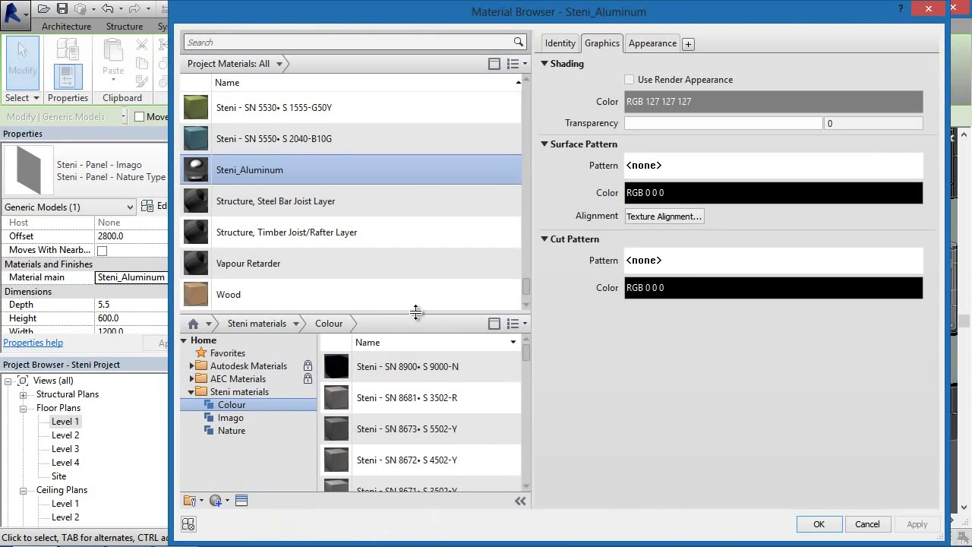
{"action": "left_click_drag", "start_coordinate": [417, 311], "coordinate": [423, 264]}
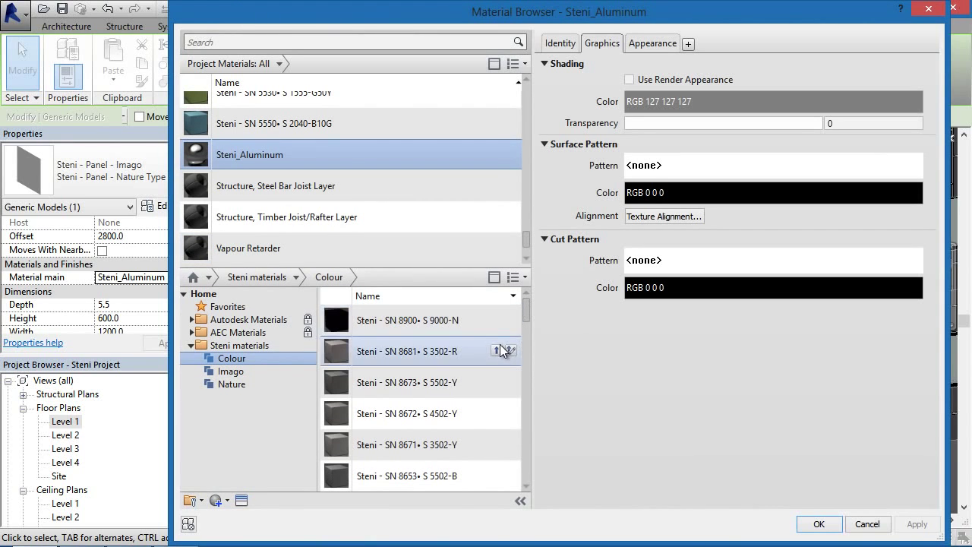
{"action": "scroll", "coordinate": [501, 374], "scroll_direction": "down", "scroll_amount": 2}
{"action": "left_click_drag", "start_coordinate": [528, 341], "coordinate": [525, 417]}
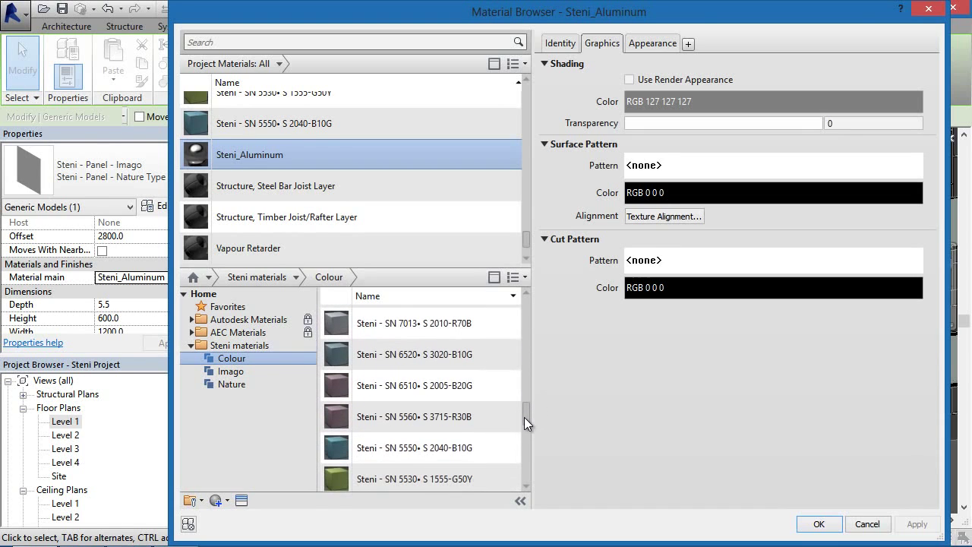
{"action": "left_click", "coordinate": [483, 449]}
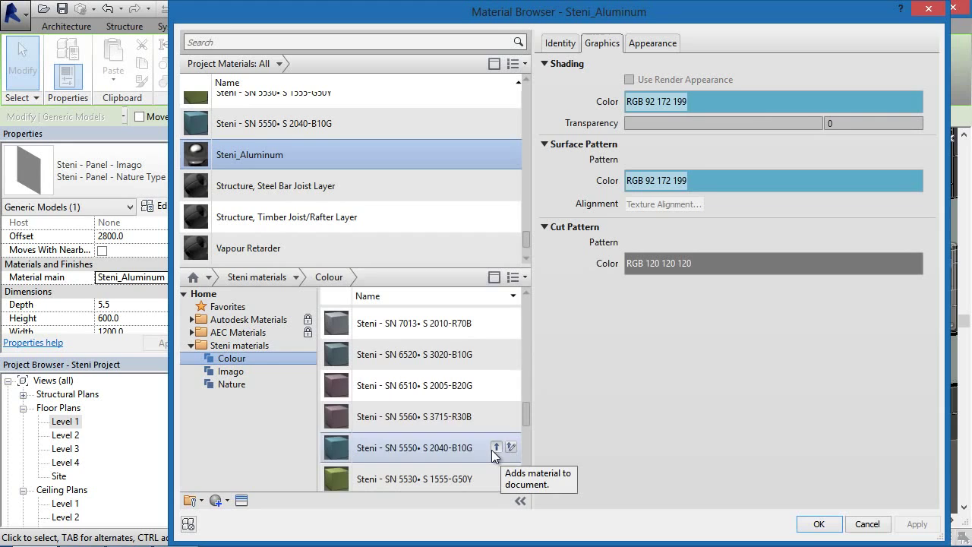
Browse the Imago category of the Steni materials library and view the appearance settings of Steni - Imago SN32.
{"action": "left_click", "coordinate": [254, 371]}
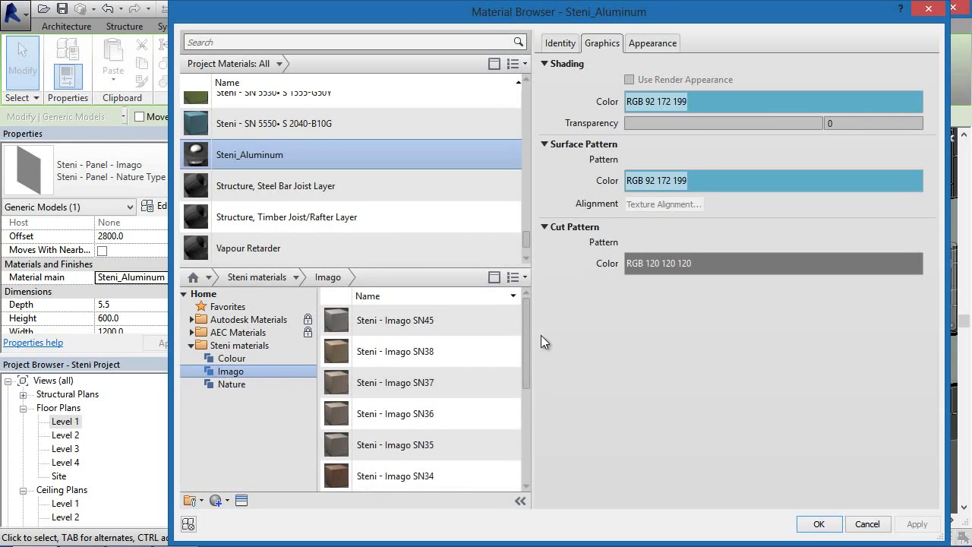
{"action": "left_click_drag", "start_coordinate": [524, 338], "coordinate": [523, 414]}
{"action": "left_click", "coordinate": [434, 406]}
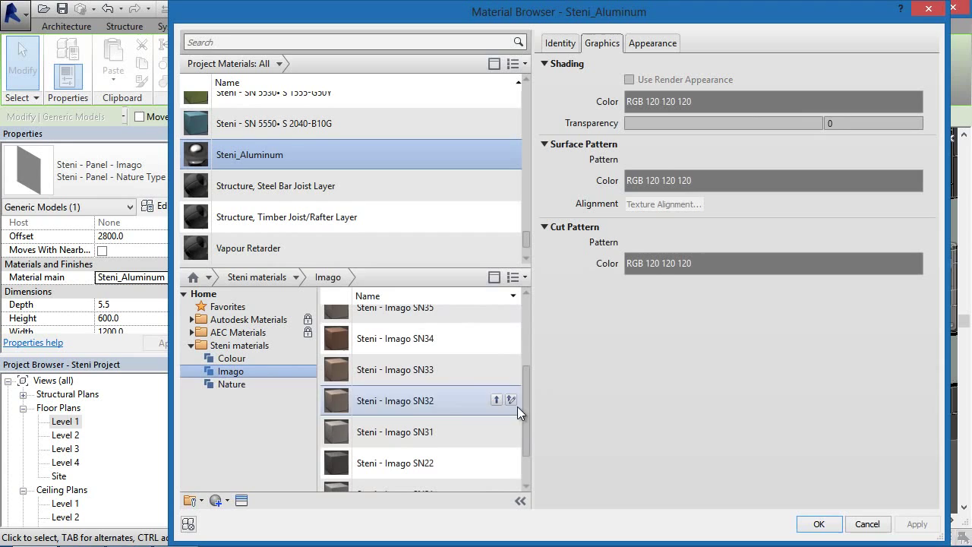
{"action": "left_click", "coordinate": [655, 44]}
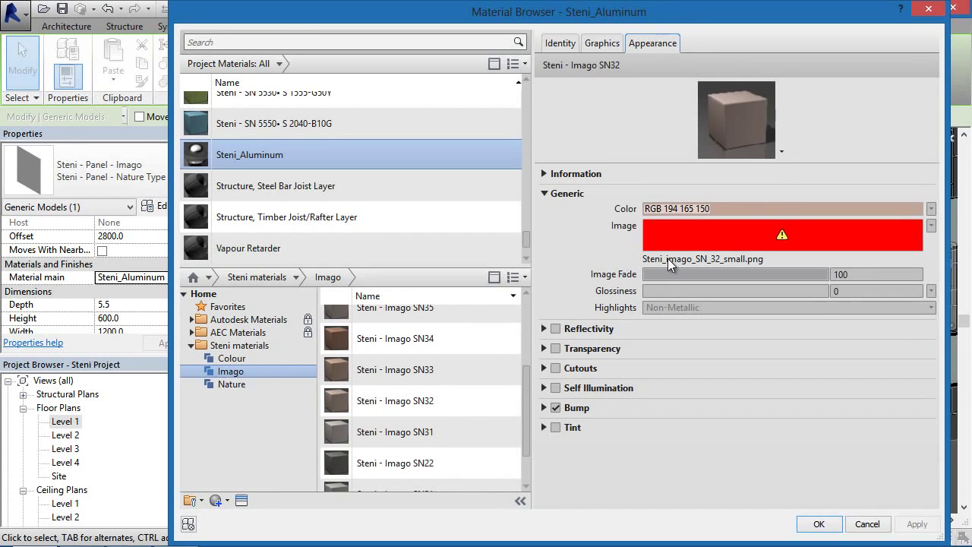
Add Steni - Imago SN31 to the project materials and relink its missing image to Steni_imago_SN_31_small in the Imago textures folder.
{"action": "mouse_move", "coordinate": [497, 433]}
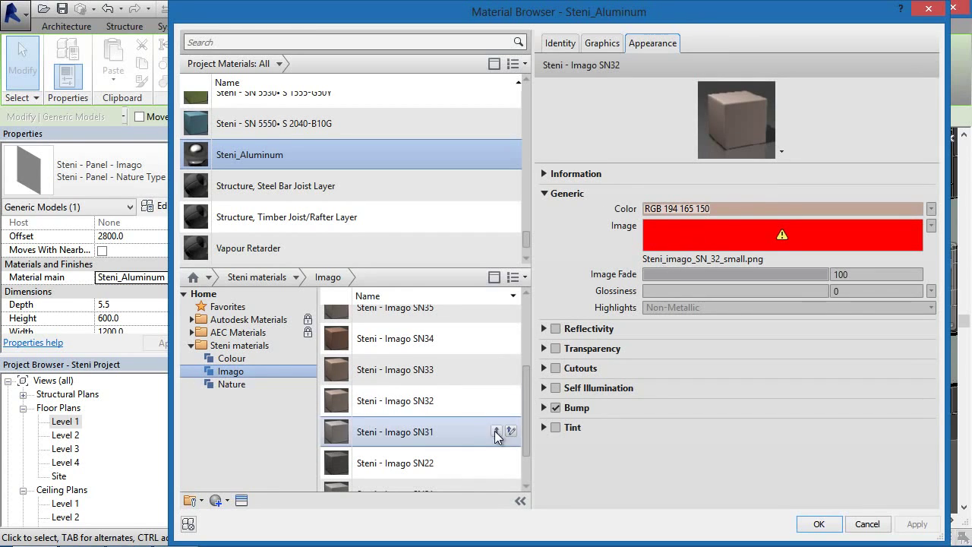
{"action": "left_click", "coordinate": [498, 431]}
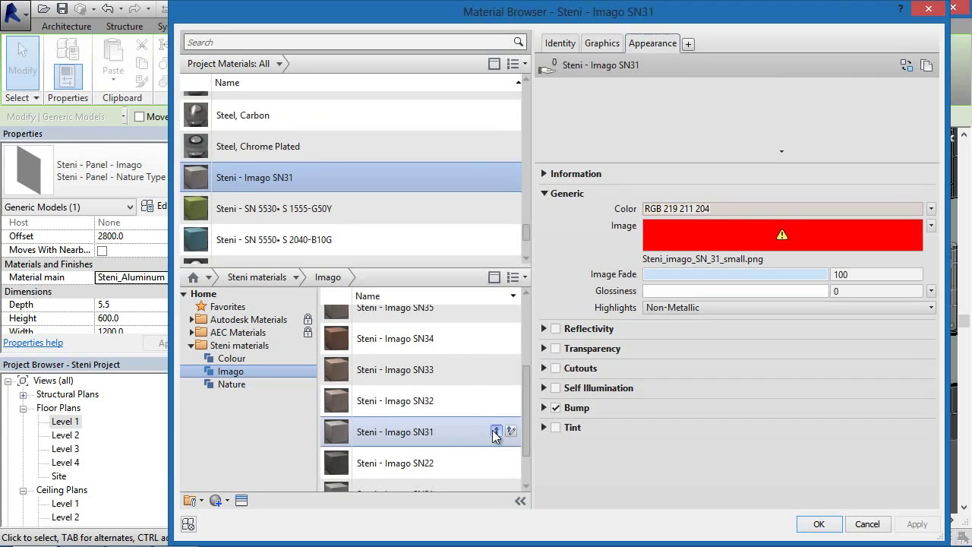
{"action": "left_click", "coordinate": [743, 259]}
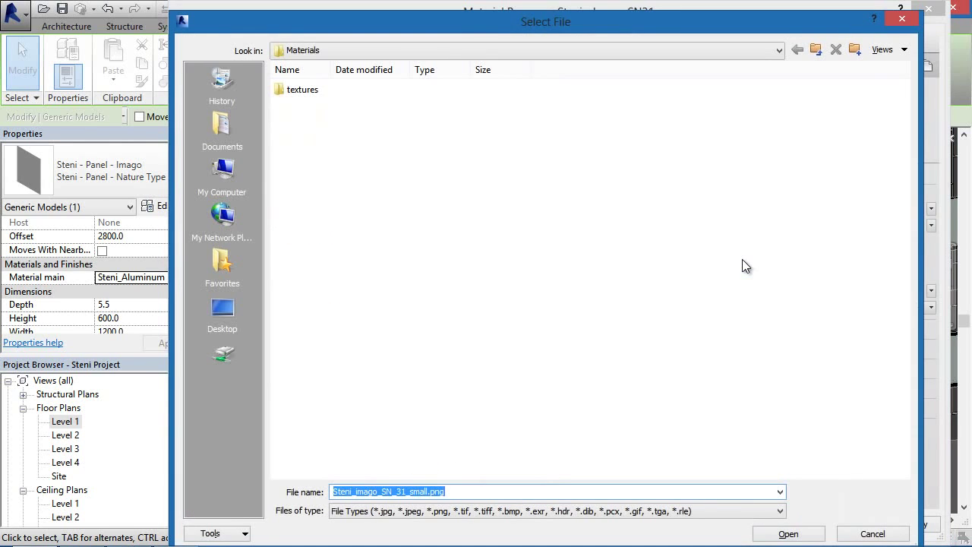
{"action": "double_click", "coordinate": [338, 88]}
{"action": "double_click", "coordinate": [335, 89]}
{"action": "left_click_drag", "start_coordinate": [476, 28], "coordinate": [588, 287]}
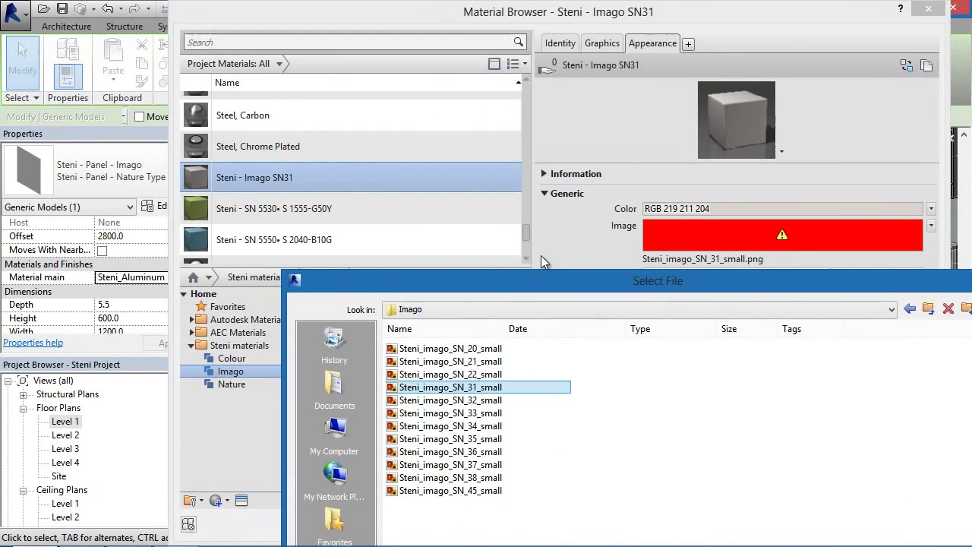
{"action": "left_click_drag", "start_coordinate": [523, 279], "coordinate": [368, 19]}
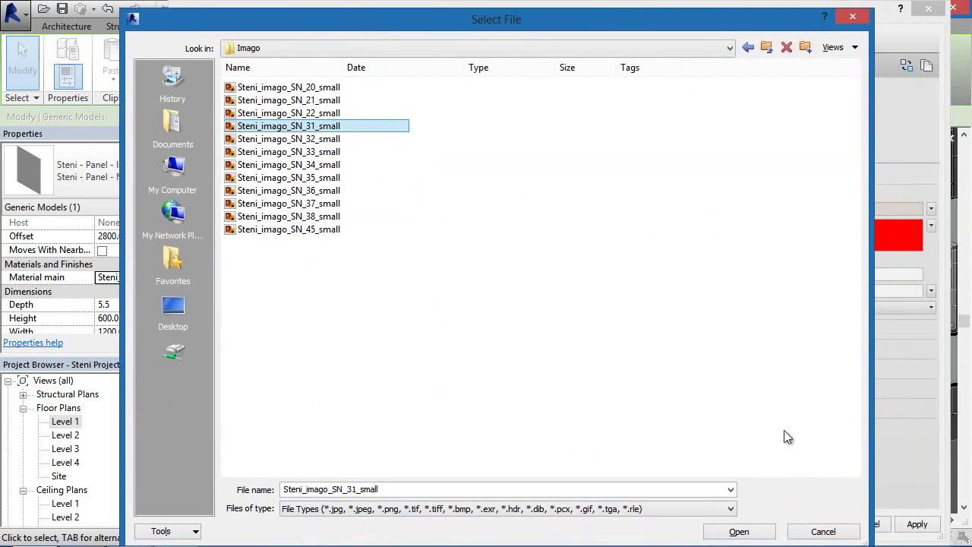
{"action": "left_click", "coordinate": [740, 532]}
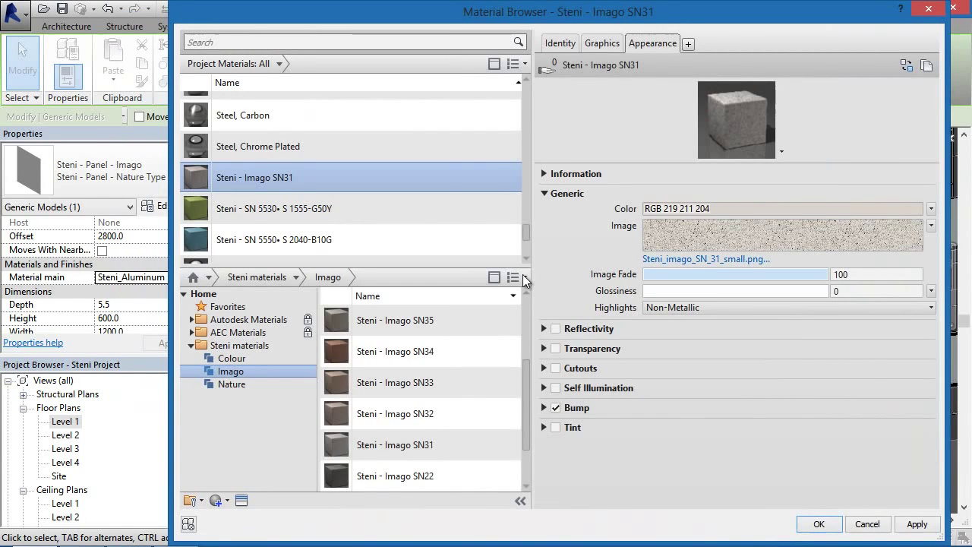
Apply Steni - Imago SN31 to the selected bottom-row panel, deselect it and inspect its texture up close.
{"action": "left_click", "coordinate": [914, 532]}
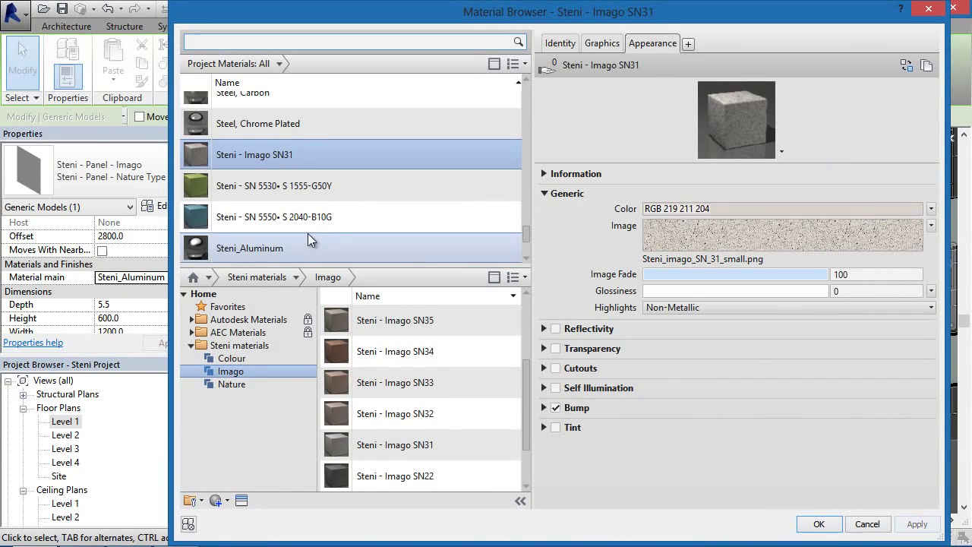
{"action": "left_click", "coordinate": [802, 522]}
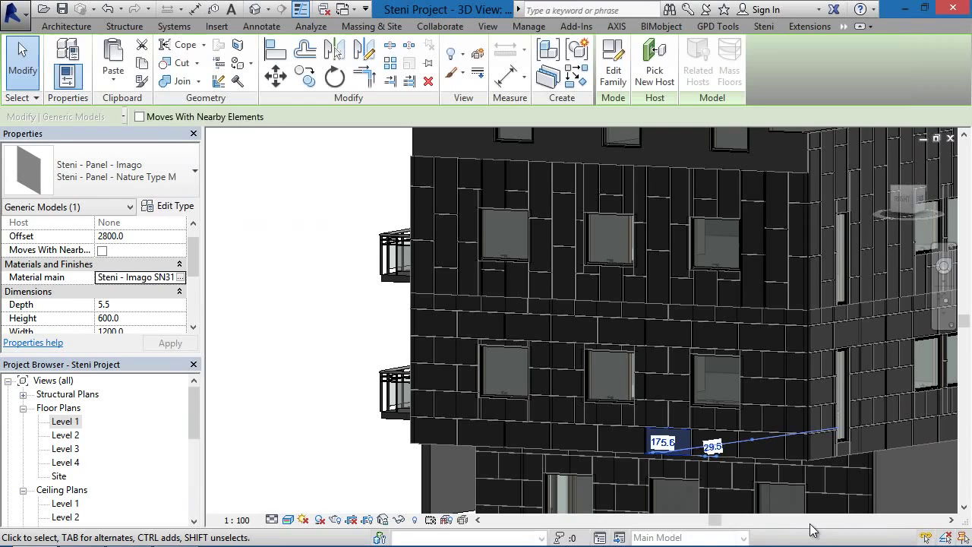
{"action": "key", "text": "Escape"}
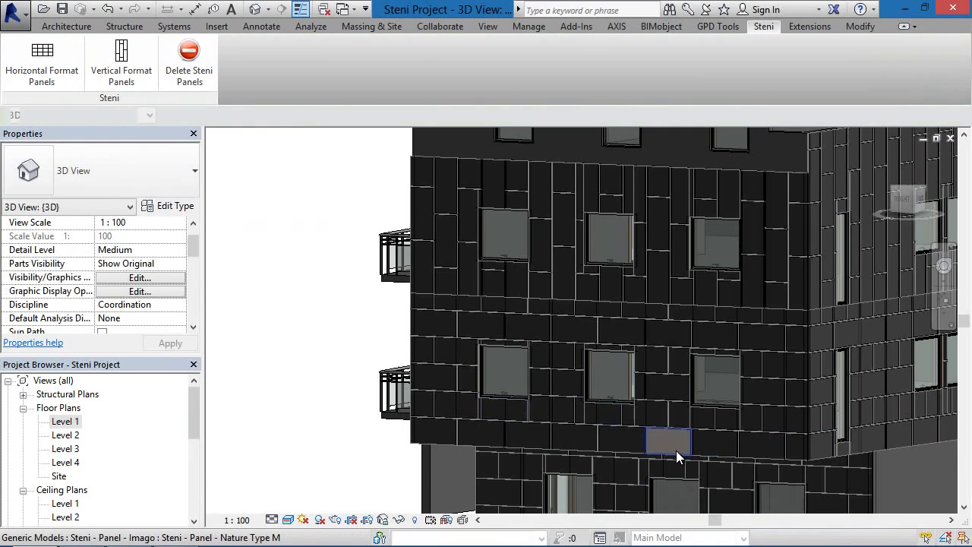
{"action": "scroll", "coordinate": [678, 451], "scroll_direction": "up", "scroll_amount": 5}
{"action": "scroll", "coordinate": [602, 376], "scroll_direction": "up", "scroll_amount": 3}
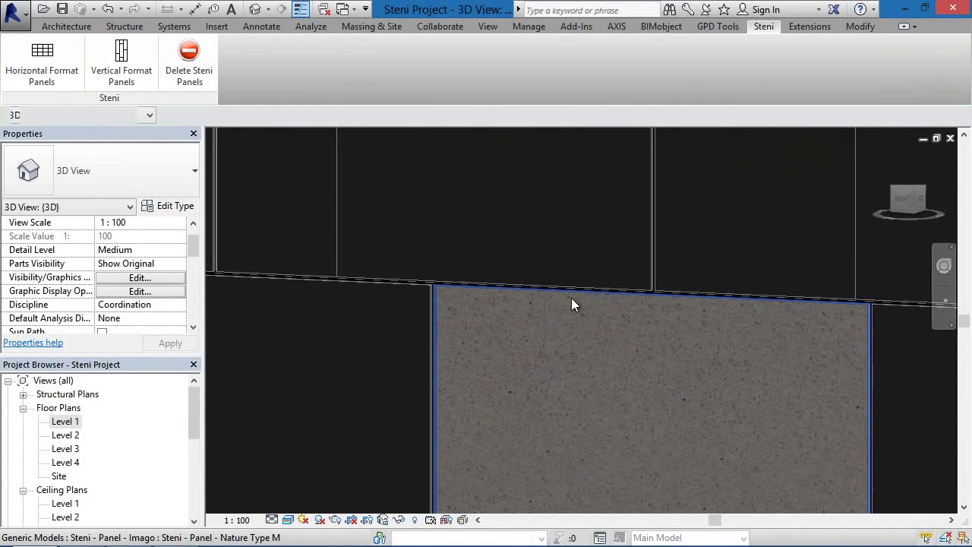
{"action": "scroll", "coordinate": [753, 356], "scroll_direction": "down", "scroll_amount": 4}
{"action": "middle_click_drag", "start_coordinate": [760, 365], "coordinate": [765, 432]}
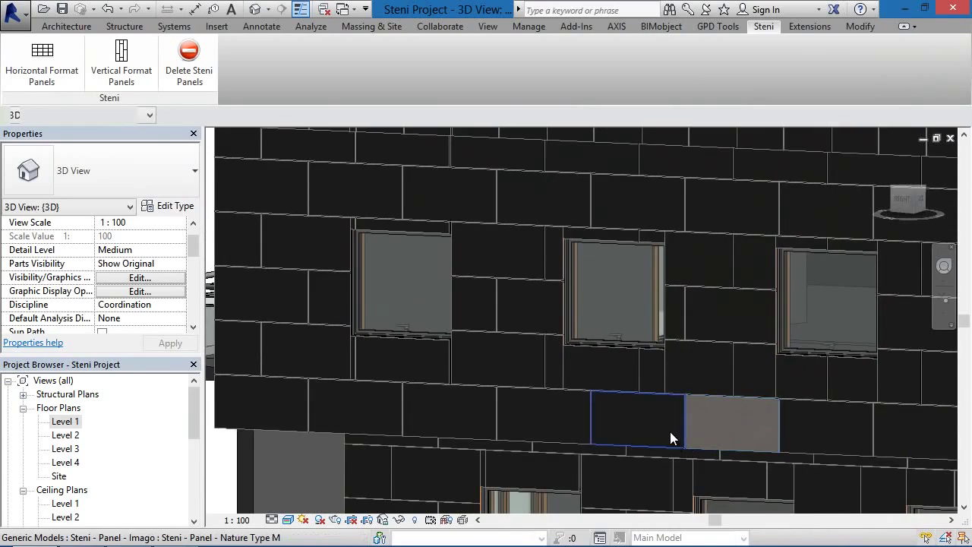
Select alternating panels in the bottom row and the window row of the horizontally clad middle storey's front wall.
{"action": "left_click", "coordinate": [545, 420]}
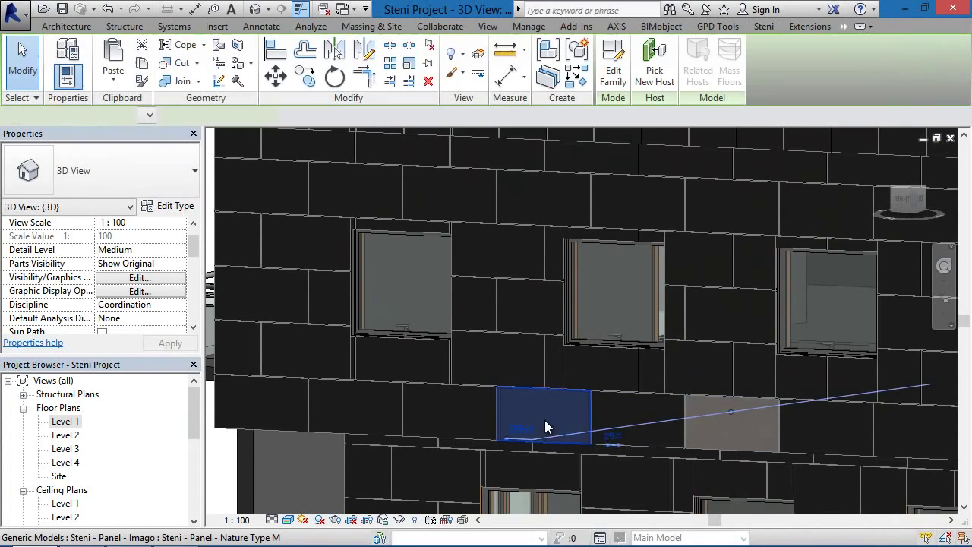
{"action": "left_click", "coordinate": [377, 414], "text": "ctrl"}
{"action": "left_click", "coordinate": [285, 304], "text": "ctrl"}
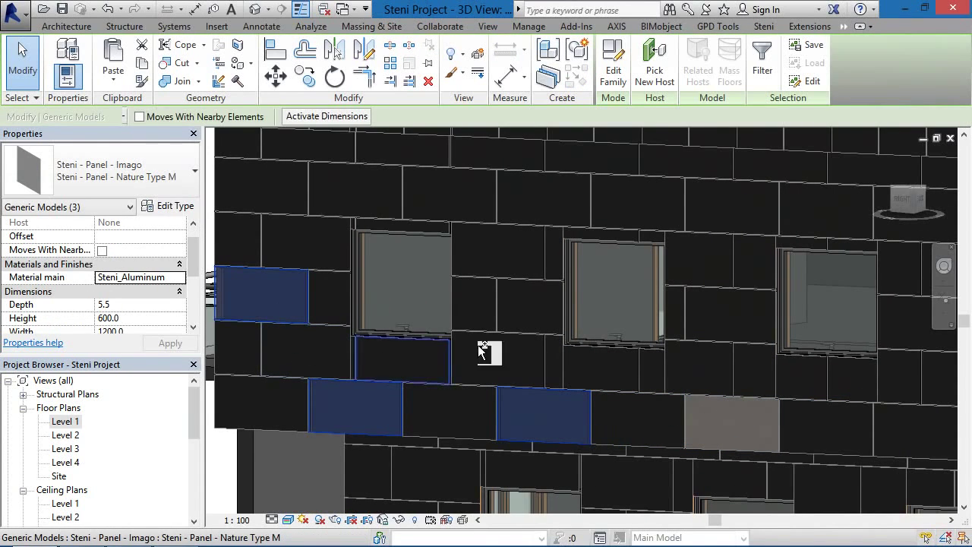
{"action": "left_click", "coordinate": [524, 313], "text": "ctrl"}
{"action": "left_click", "coordinate": [727, 321], "text": "ctrl"}
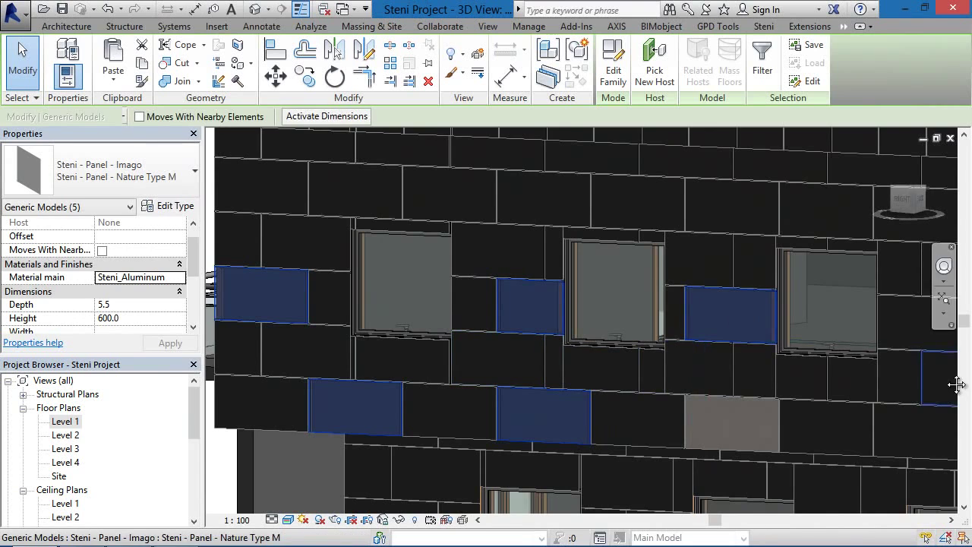
{"action": "middle_click_drag", "start_coordinate": [727, 321], "coordinate": [698, 398]}
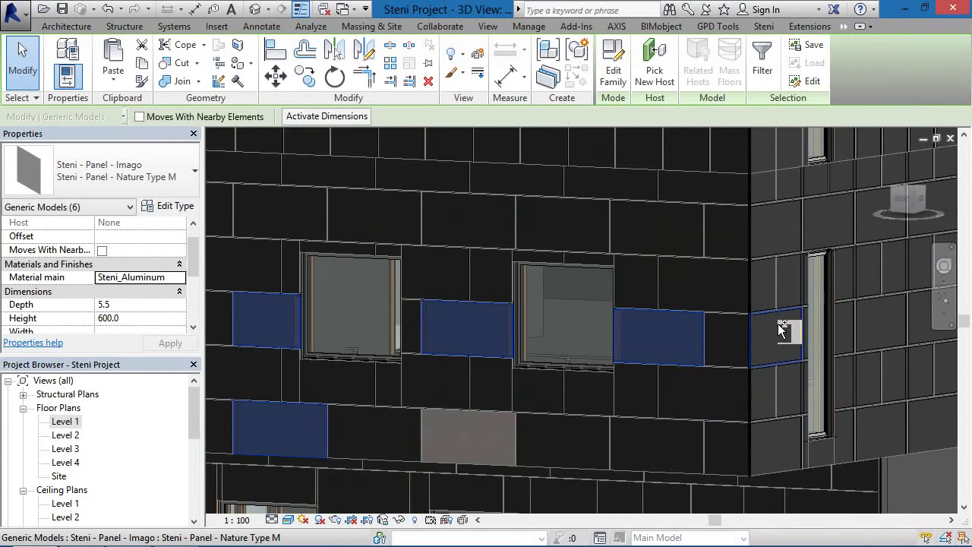
Add two corner panels on the adjoining wall and alternating panels in the row above the middle-storey windows to the selection.
{"action": "left_click", "coordinate": [778, 324], "text": "ctrl"}
{"action": "left_click", "coordinate": [763, 232], "text": "ctrl"}
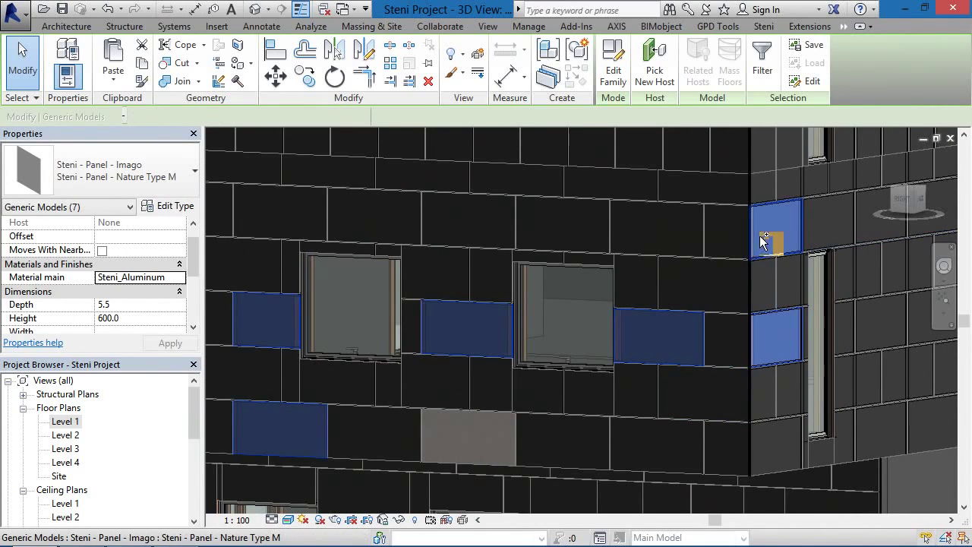
{"action": "left_click", "coordinate": [669, 224], "text": "ctrl"}
{"action": "left_click", "coordinate": [476, 218], "text": "ctrl"}
{"action": "left_click", "coordinate": [316, 224], "text": "ctrl"}
{"action": "middle_click_drag", "start_coordinate": [384, 221], "coordinate": [760, 265]}
{"action": "left_click", "coordinate": [382, 221], "text": "ctrl"}
{"action": "scroll", "coordinate": [456, 213], "scroll_direction": "down", "scroll_amount": 2}
{"action": "middle_click_drag", "start_coordinate": [382, 221], "coordinate": [445, 312]}
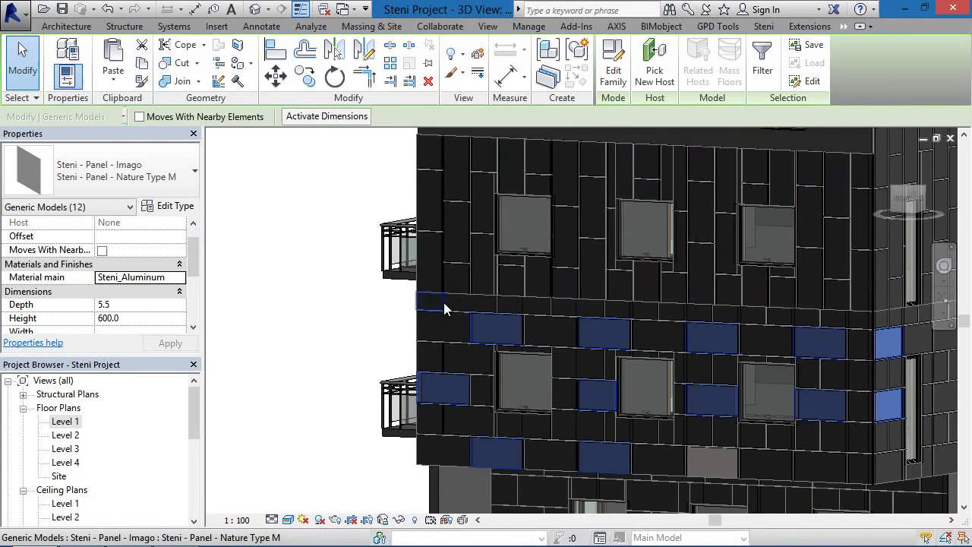
Add alternating vertical panels along the lower edge of the vertically clad storey, around to the corner, to the selection.
{"action": "left_click", "coordinate": [439, 277], "text": "ctrl"}
{"action": "left_click", "coordinate": [487, 275], "text": "ctrl"}
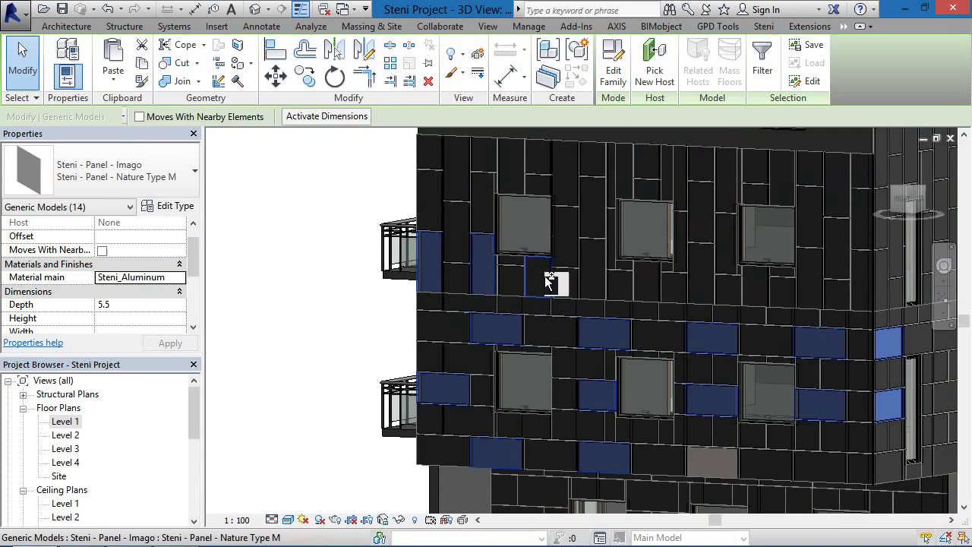
{"action": "left_click", "coordinate": [547, 276], "text": "ctrl"}
{"action": "left_click", "coordinate": [594, 270], "text": "ctrl"}
{"action": "left_click", "coordinate": [649, 281], "text": "ctrl"}
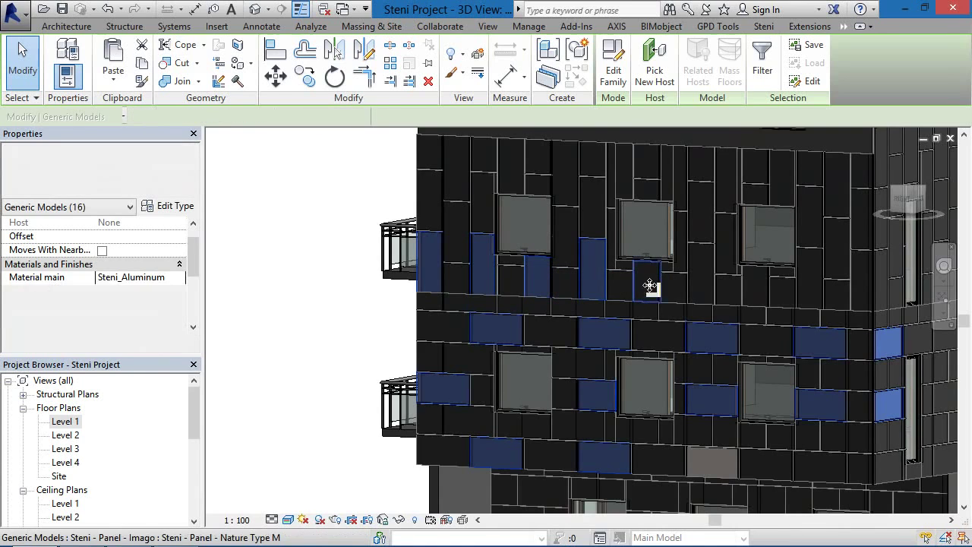
{"action": "left_click", "coordinate": [708, 286], "text": "ctrl"}
{"action": "left_click", "coordinate": [760, 296], "text": "ctrl"}
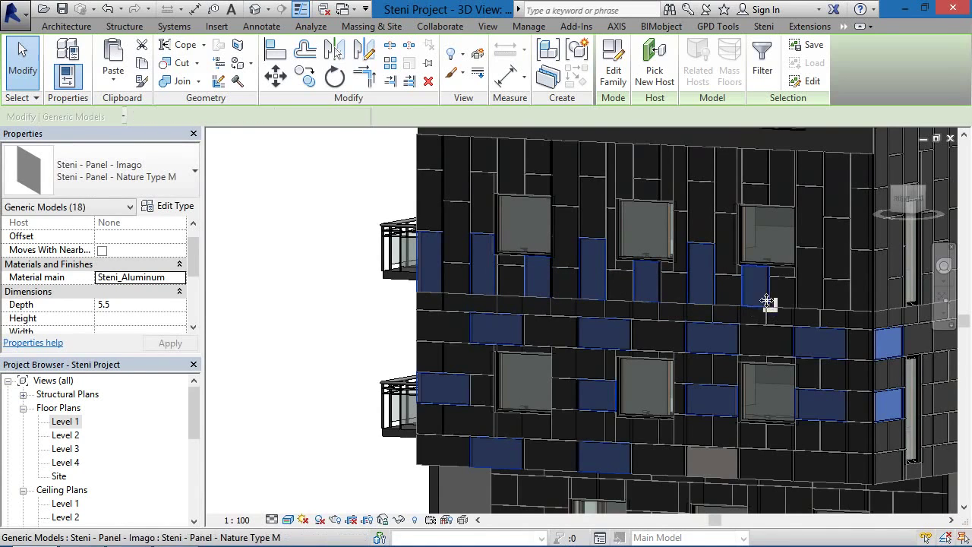
{"action": "left_click", "coordinate": [814, 287], "text": "ctrl"}
{"action": "left_click", "coordinate": [862, 291], "text": "ctrl"}
{"action": "left_click", "coordinate": [888, 281], "text": "ctrl"}
Add scattered panels from both clad storeys of the adjoining wall and another bottom-row front panel to the selection.
{"action": "middle_click_drag", "start_coordinate": [888, 281], "coordinate": [645, 339]}
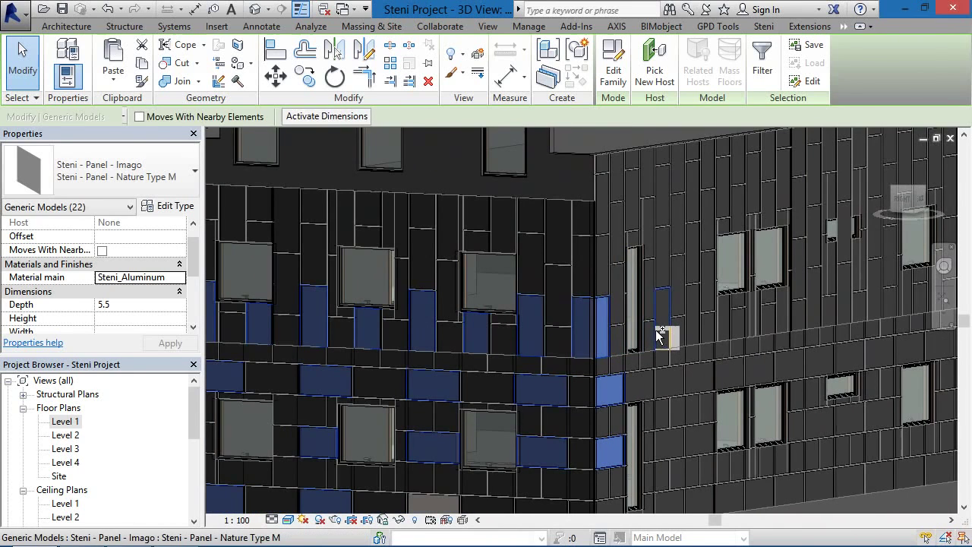
{"action": "left_click", "coordinate": [662, 328], "text": "ctrl"}
{"action": "left_click", "coordinate": [714, 327], "text": "ctrl"}
{"action": "left_click", "coordinate": [687, 380], "text": "ctrl"}
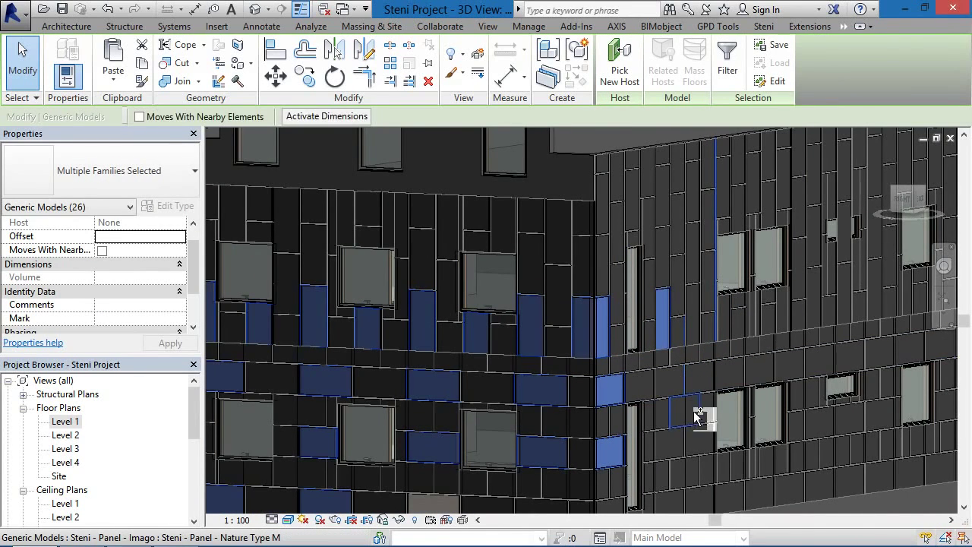
{"action": "left_click", "coordinate": [699, 437], "text": "ctrl"}
{"action": "left_click", "coordinate": [680, 502], "text": "ctrl"}
{"action": "middle_click_drag", "start_coordinate": [680, 397], "coordinate": [664, 429]}
{"action": "left_click", "coordinate": [640, 408], "text": "ctrl"}
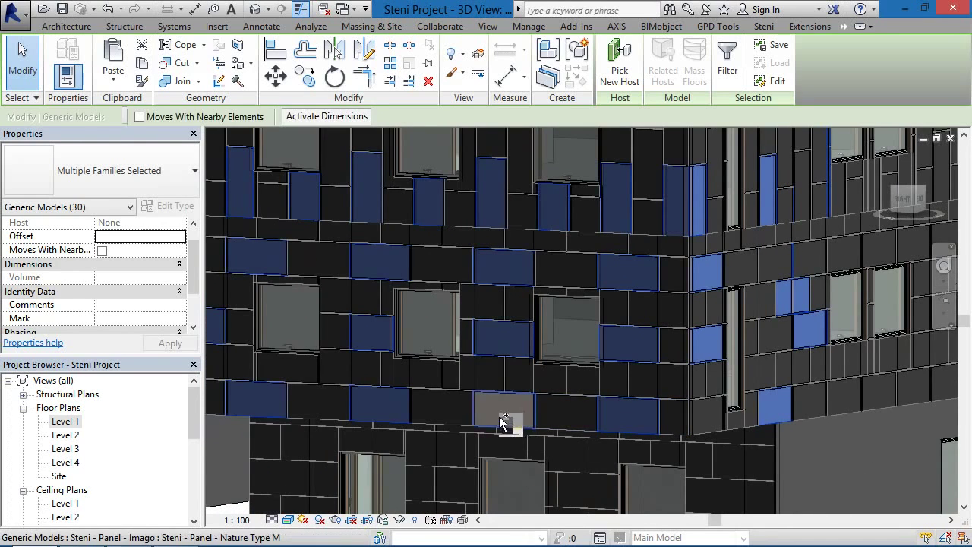
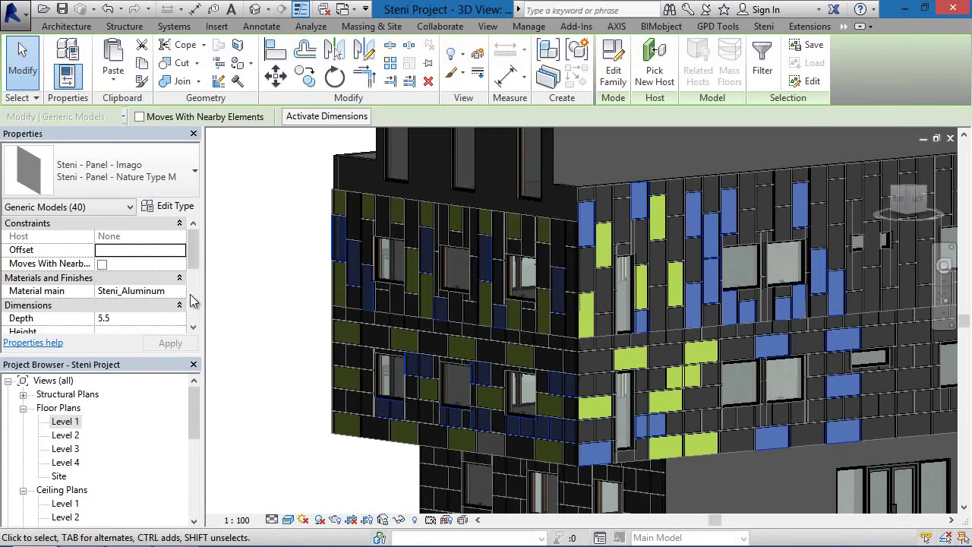
Set Material main of the selected panels to Steni - SN 5550• S 2040-B10G and clear the selection.
{"action": "left_click", "coordinate": [181, 291]}
{"action": "left_click", "coordinate": [183, 291]}
{"action": "scroll", "coordinate": [261, 243], "scroll_direction": "down", "scroll_amount": 1}
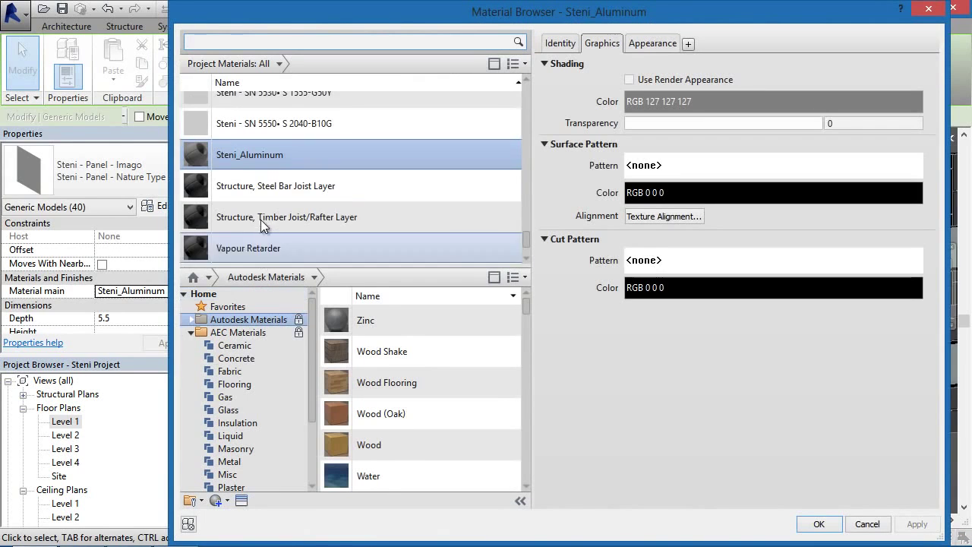
{"action": "left_click", "coordinate": [209, 130]}
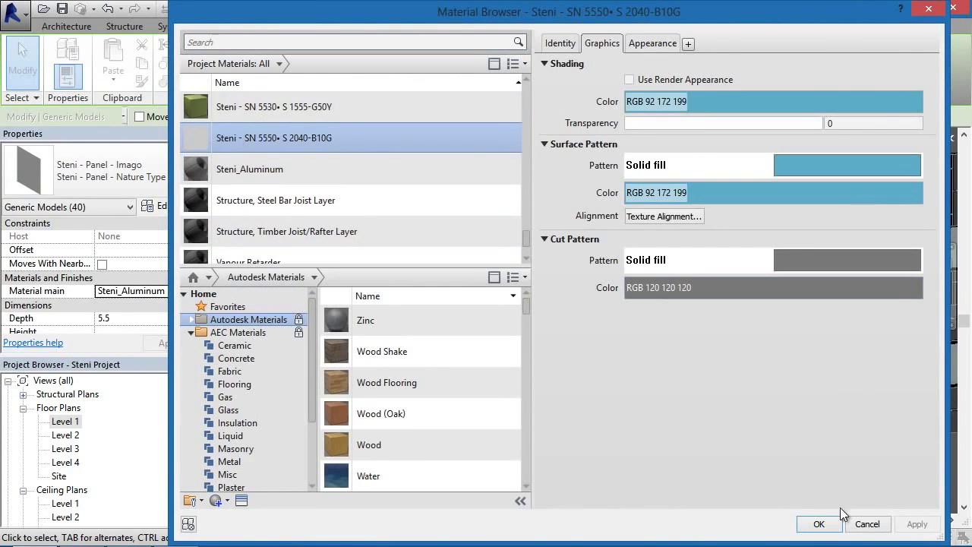
{"action": "left_click", "coordinate": [817, 523]}
{"action": "left_click", "coordinate": [290, 226]}
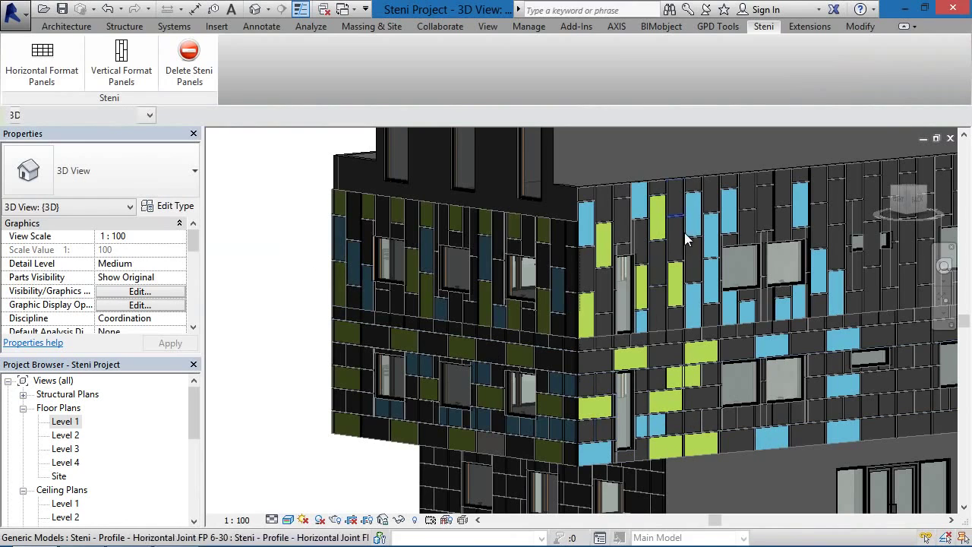
Select scattered uncoloured panels near the corner and along the bottom row of the side wall with the entrance.
{"action": "left_click", "coordinate": [658, 299]}
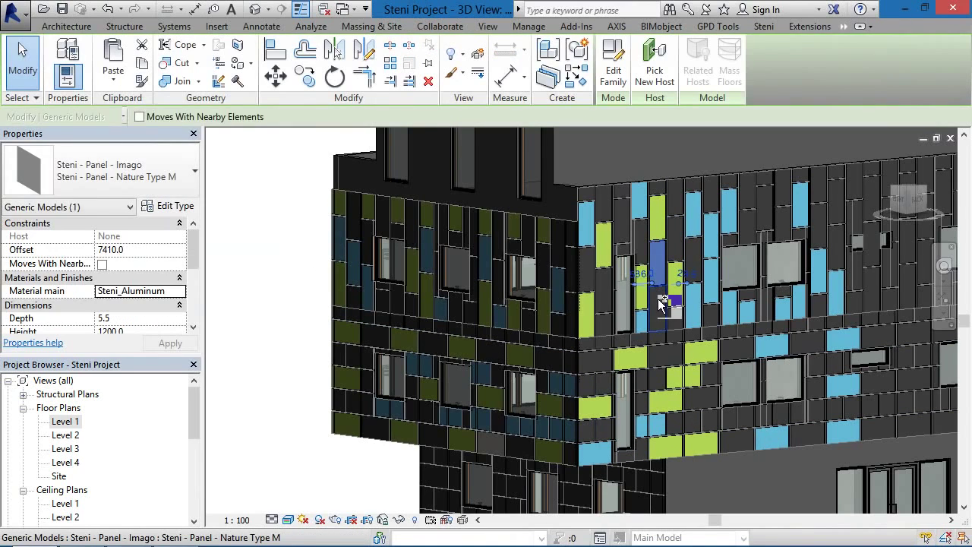
{"action": "left_click", "coordinate": [665, 354], "text": "ctrl"}
{"action": "left_click", "coordinate": [702, 396], "text": "ctrl"}
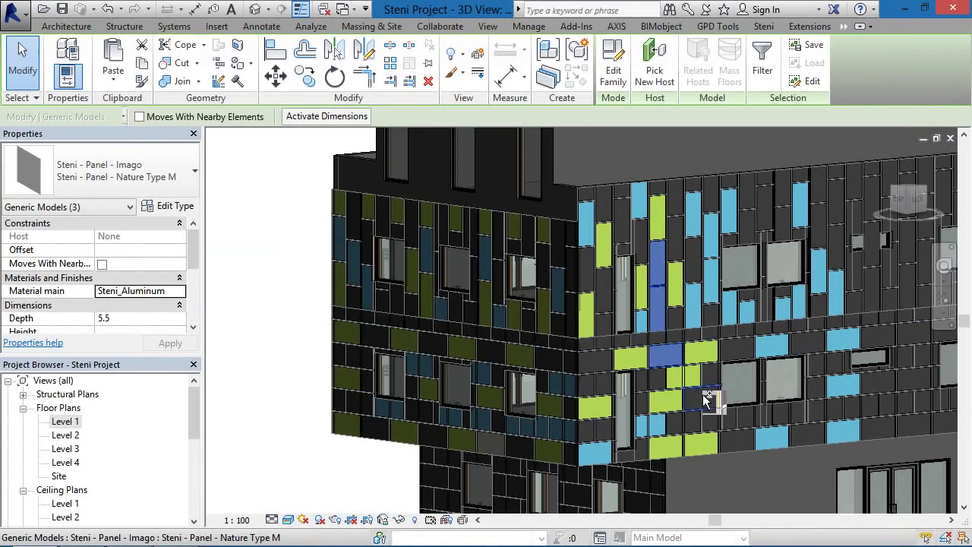
{"action": "left_click", "coordinate": [807, 439], "text": "ctrl"}
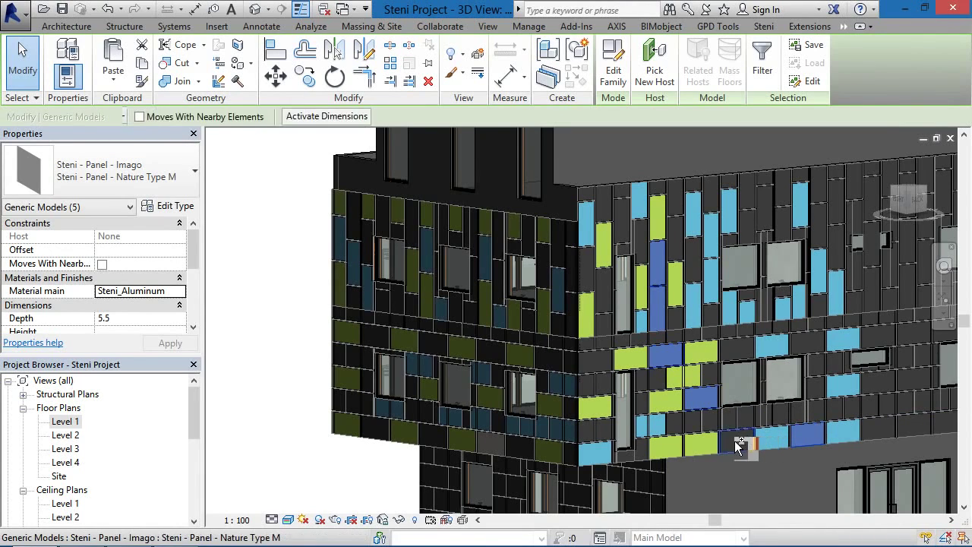
{"action": "left_click", "coordinate": [739, 444], "text": "ctrl"}
Add the uncoloured panels between the green ones in the front wall's above-window and bottom rows to the selection.
{"action": "left_click", "coordinate": [486, 356], "text": "ctrl"}
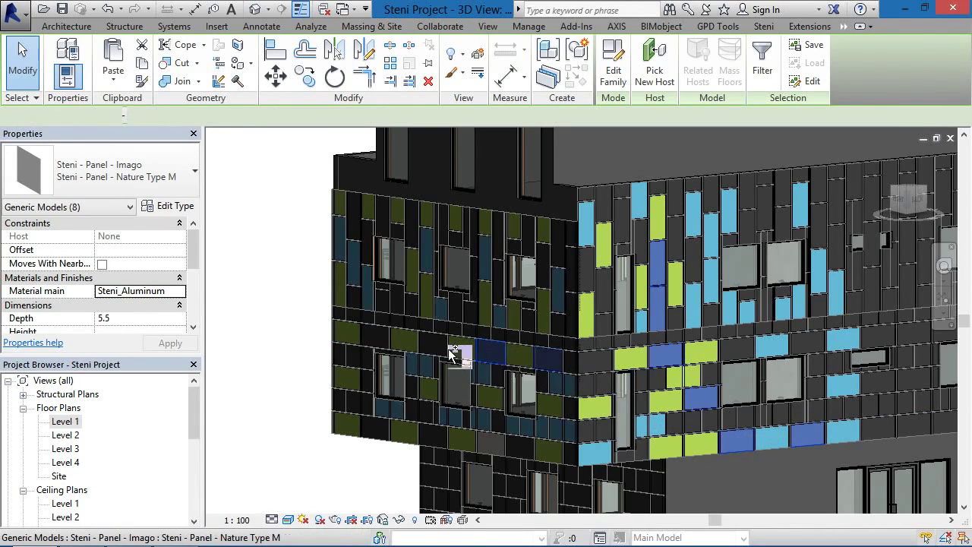
{"action": "left_click", "coordinate": [416, 346], "text": "ctrl"}
{"action": "left_click", "coordinate": [393, 342], "text": "ctrl"}
{"action": "left_click", "coordinate": [447, 444], "text": "ctrl"}
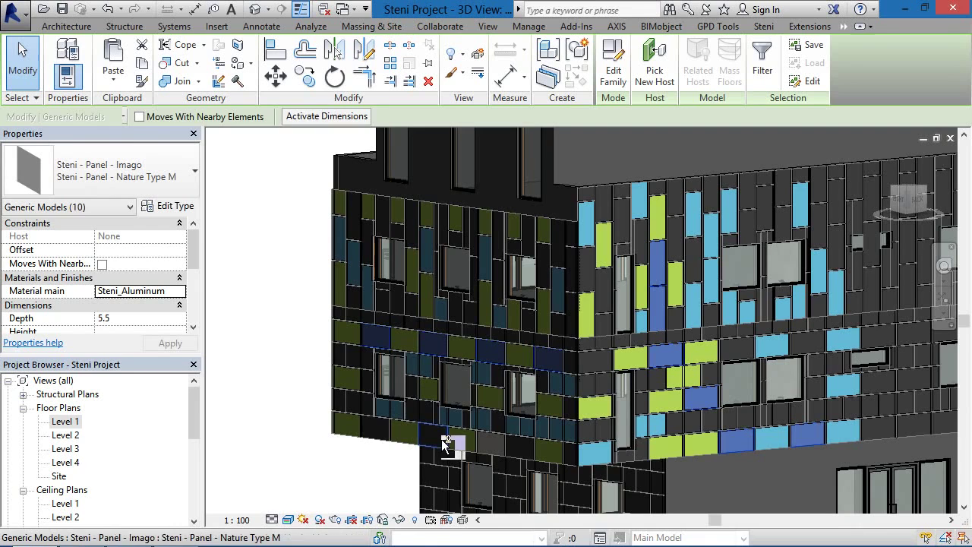
{"action": "left_click", "coordinate": [382, 431], "text": "ctrl"}
{"action": "left_click", "coordinate": [525, 449], "text": "ctrl"}
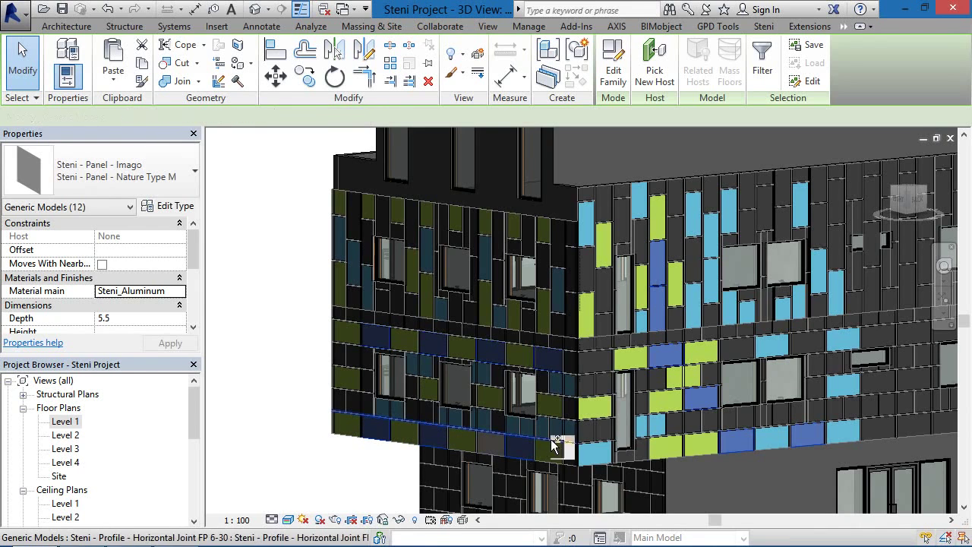
{"action": "left_click", "coordinate": [555, 448], "text": "ctrl"}
For the selected panels' Material main, add Steni - Nature SN305 from the Nature category of the Steni materials library to the project.
{"action": "left_click", "coordinate": [183, 292]}
{"action": "left_click", "coordinate": [183, 292]}
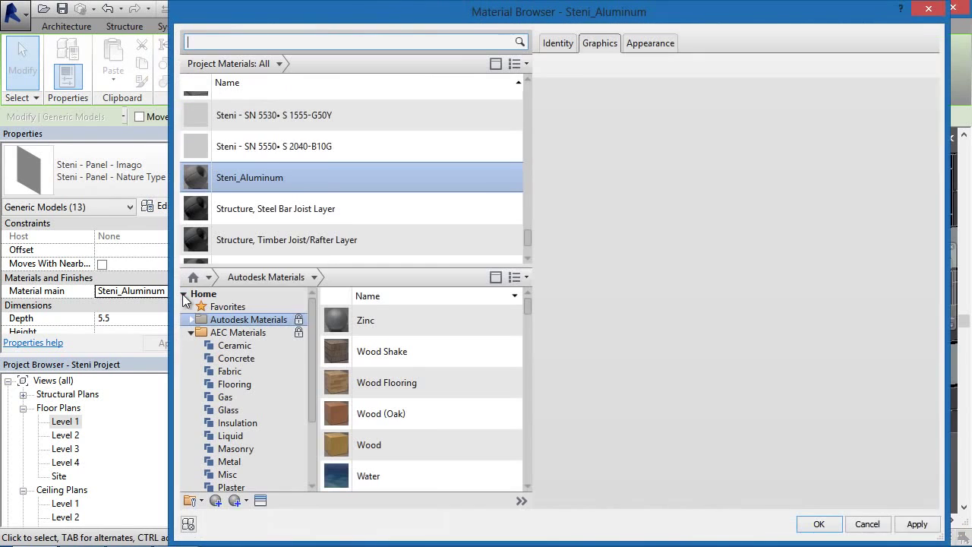
{"action": "scroll", "coordinate": [490, 256], "scroll_direction": "down", "scroll_amount": 1}
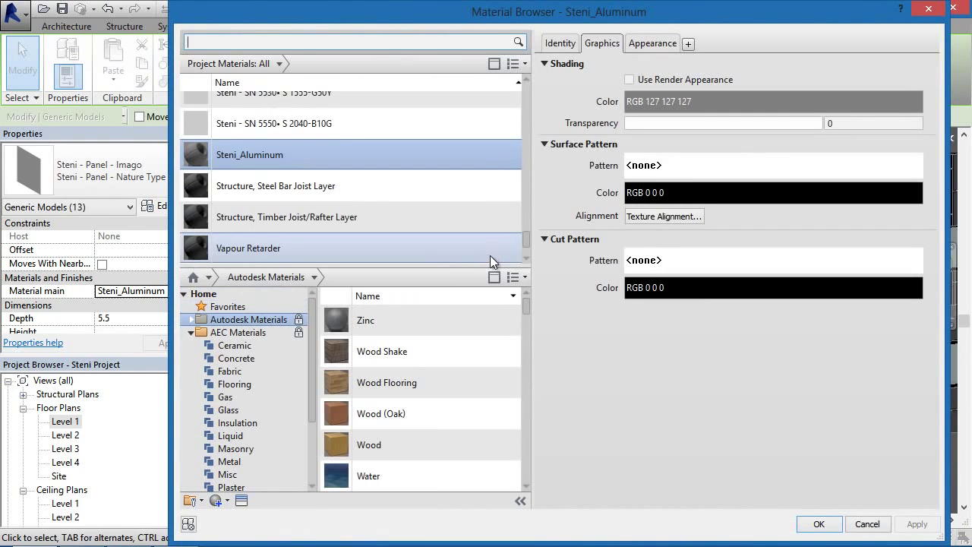
{"action": "left_click", "coordinate": [516, 81]}
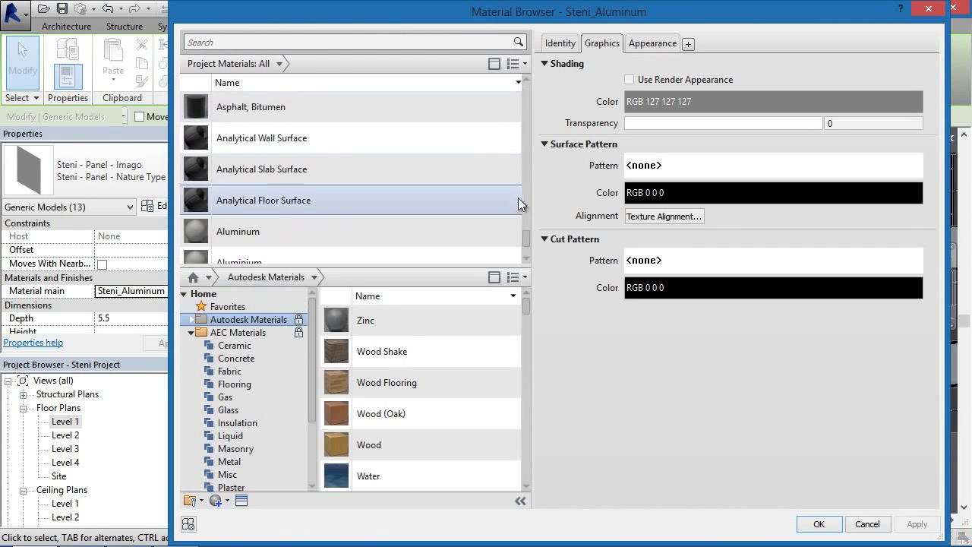
{"action": "scroll", "coordinate": [524, 238], "scroll_direction": "down", "scroll_amount": 1}
{"action": "mouse_move", "coordinate": [514, 311]}
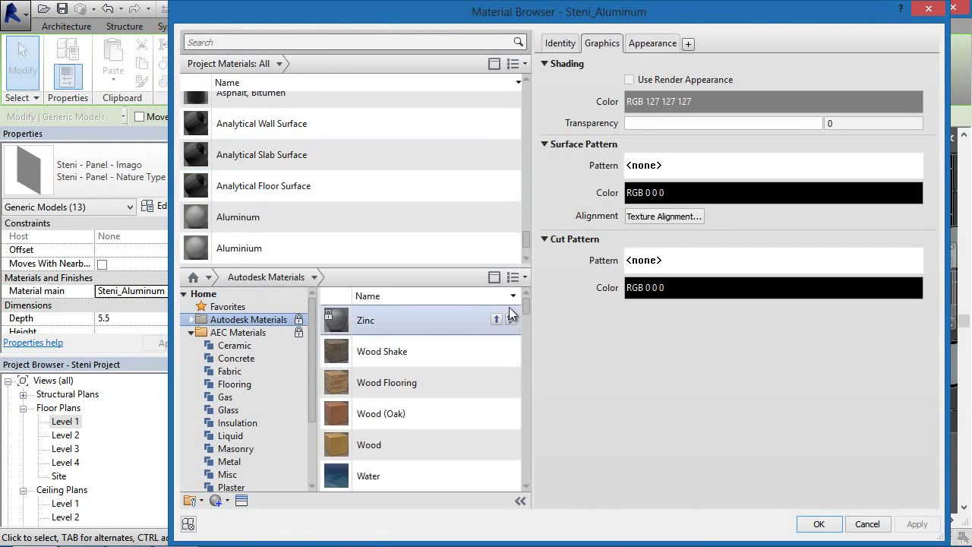
{"action": "scroll", "coordinate": [314, 357], "scroll_direction": "down", "scroll_amount": 3}
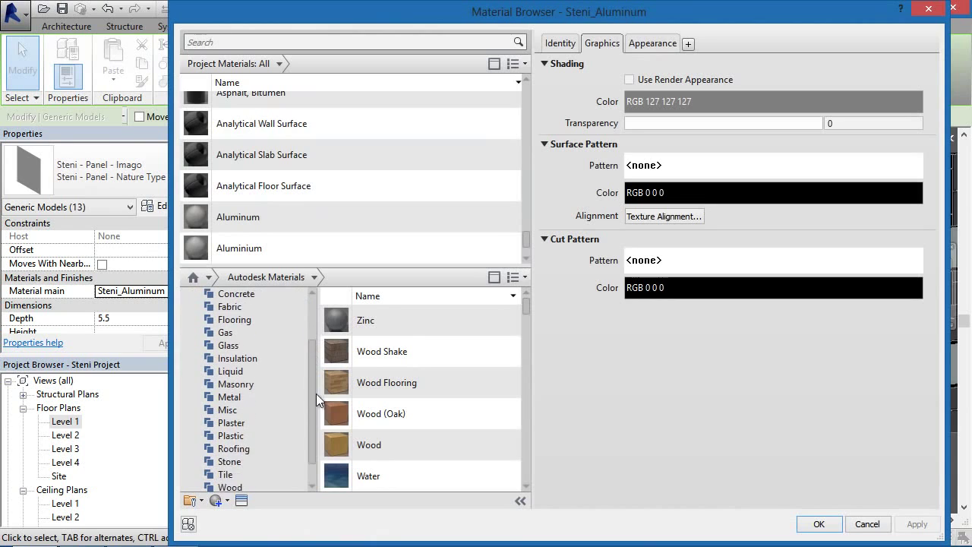
{"action": "left_click", "coordinate": [191, 475]}
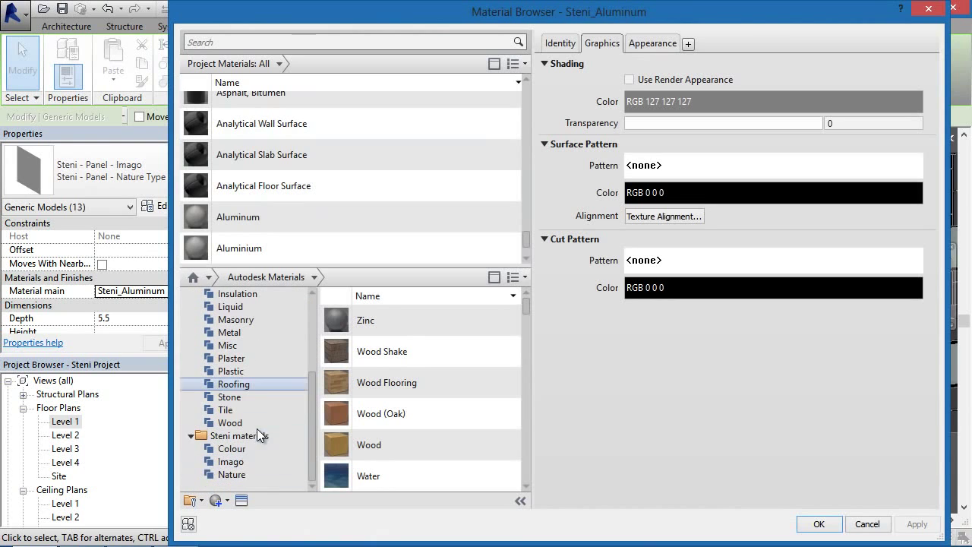
{"action": "left_click", "coordinate": [248, 477]}
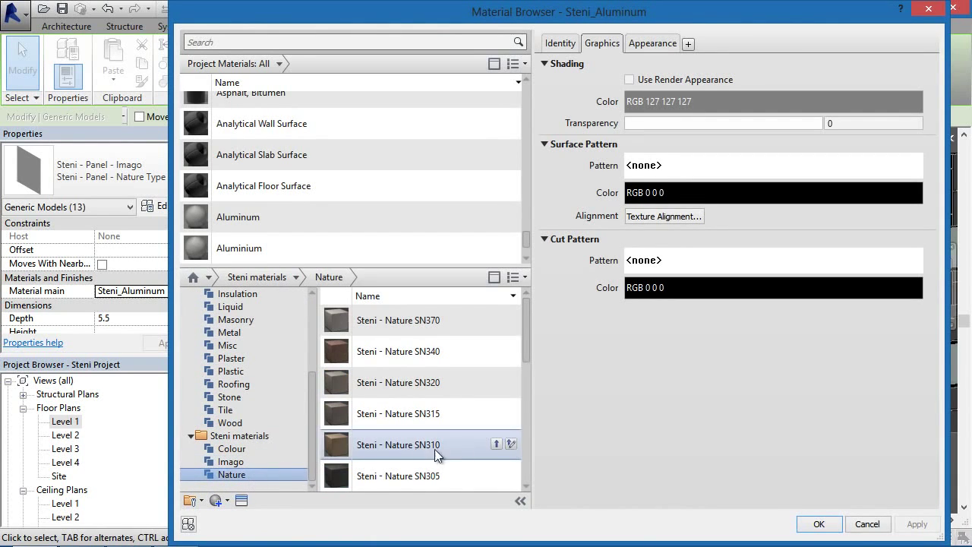
{"action": "left_click", "coordinate": [415, 474]}
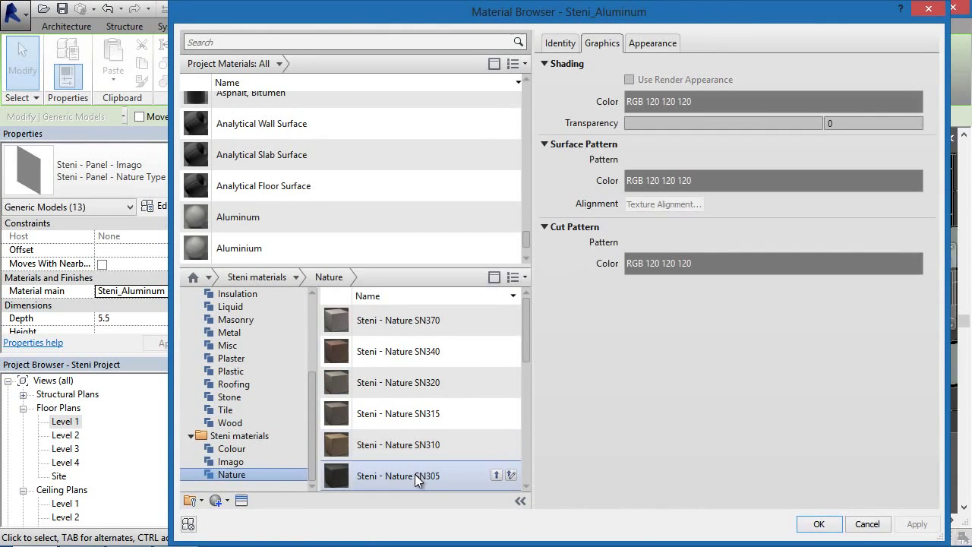
{"action": "left_click", "coordinate": [496, 475]}
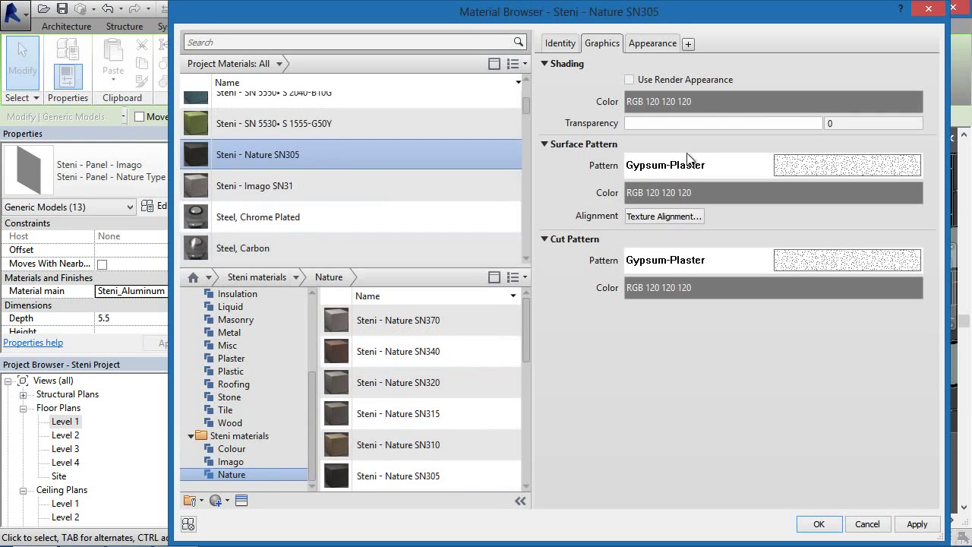
Relink the SN305 appearance image to Steni_nature_SN_305_small in the Nature textures folder, apply the material to the panels and clear the selection.
{"action": "left_click", "coordinate": [650, 36]}
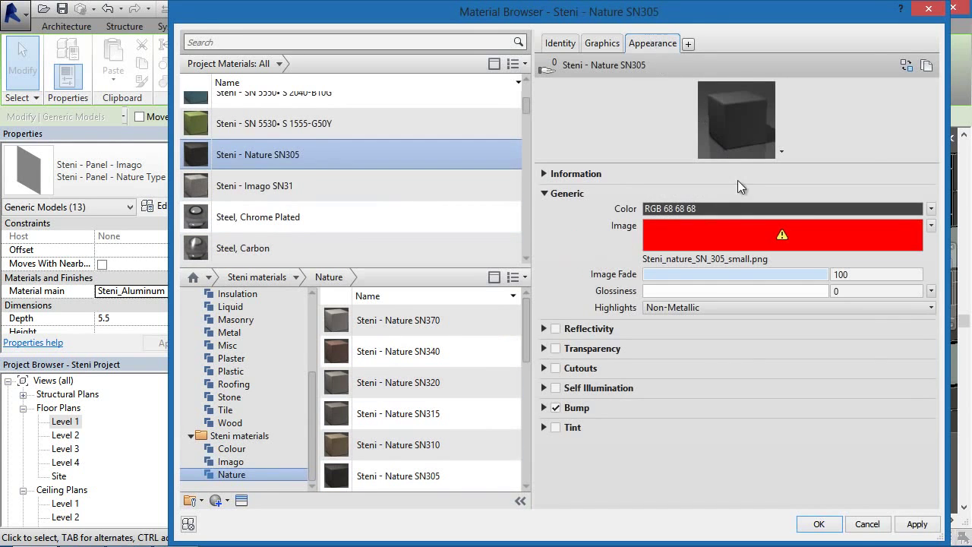
{"action": "left_click", "coordinate": [733, 261]}
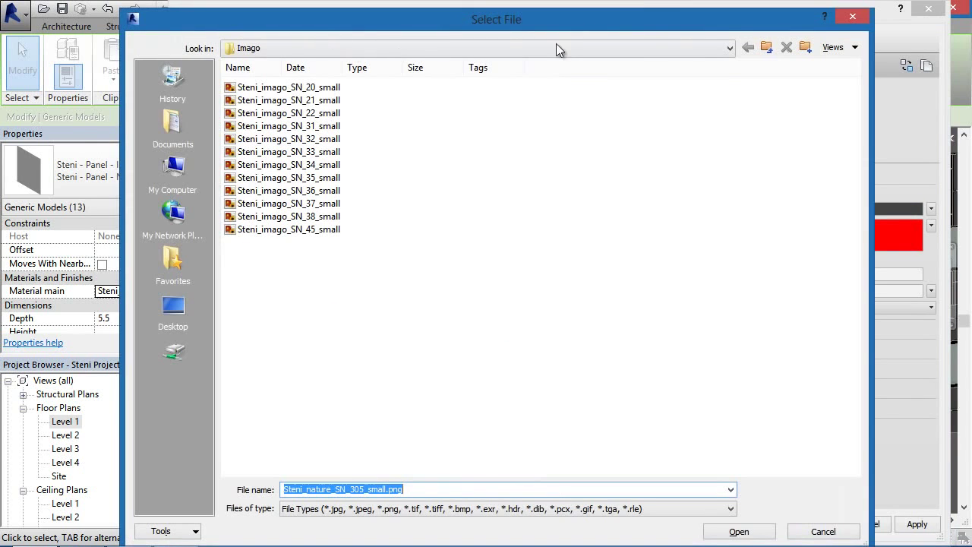
{"action": "left_click", "coordinate": [767, 47]}
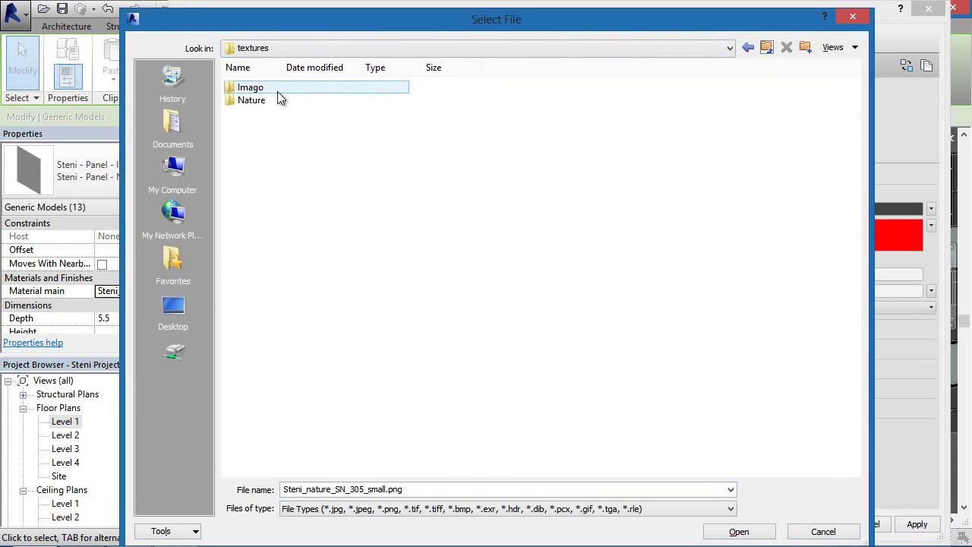
{"action": "double_click", "coordinate": [268, 101]}
{"action": "left_click_drag", "start_coordinate": [398, 11], "coordinate": [598, 190]}
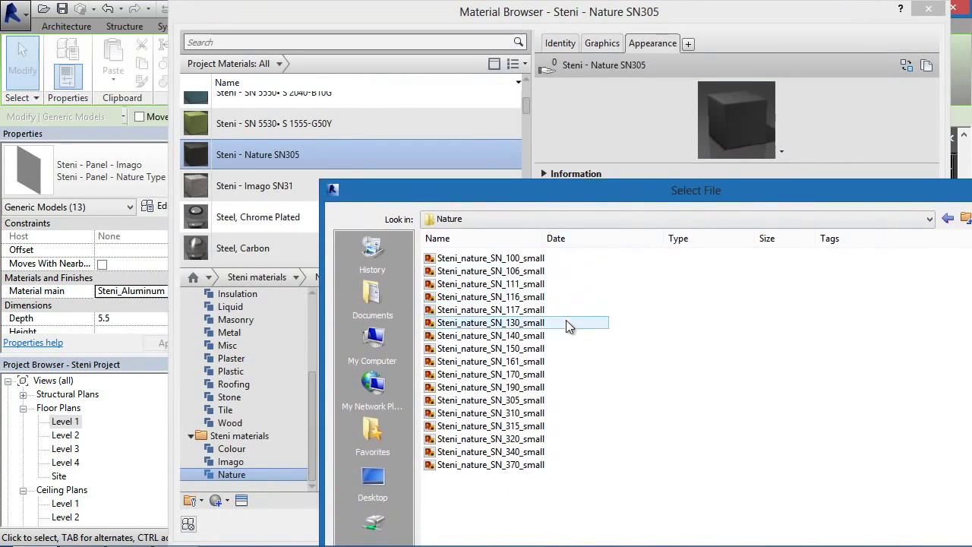
{"action": "double_click", "coordinate": [493, 401]}
{"action": "left_click", "coordinate": [917, 524]}
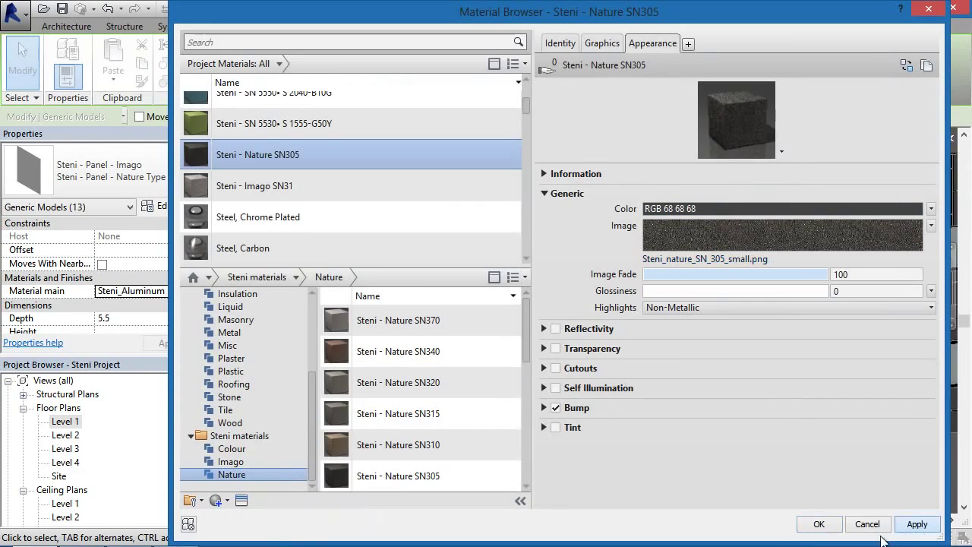
{"action": "left_click", "coordinate": [819, 524]}
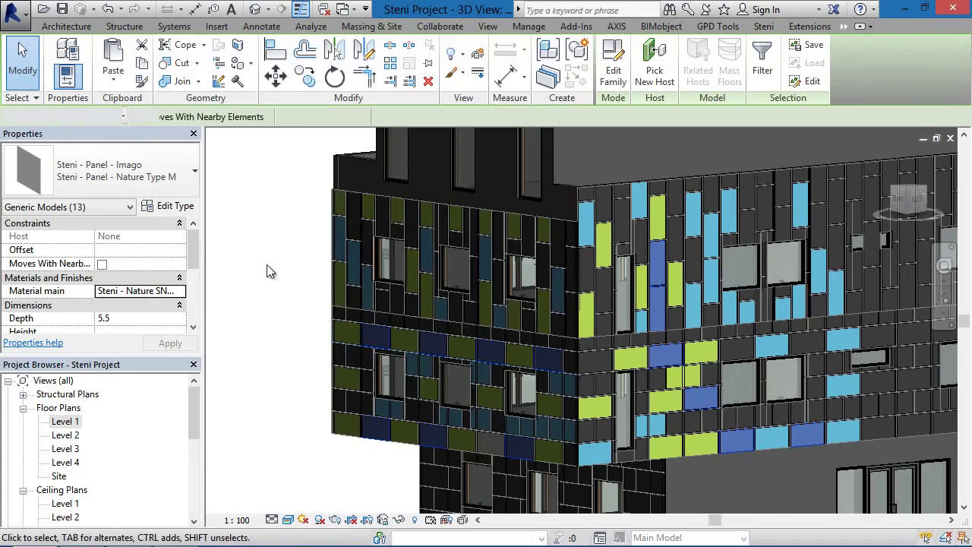
{"action": "left_click", "coordinate": [269, 269]}
Examine the surface texture of the Nature SN305 panels up close on both walls at the corner.
{"action": "scroll", "coordinate": [489, 376], "scroll_direction": "up", "scroll_amount": 5}
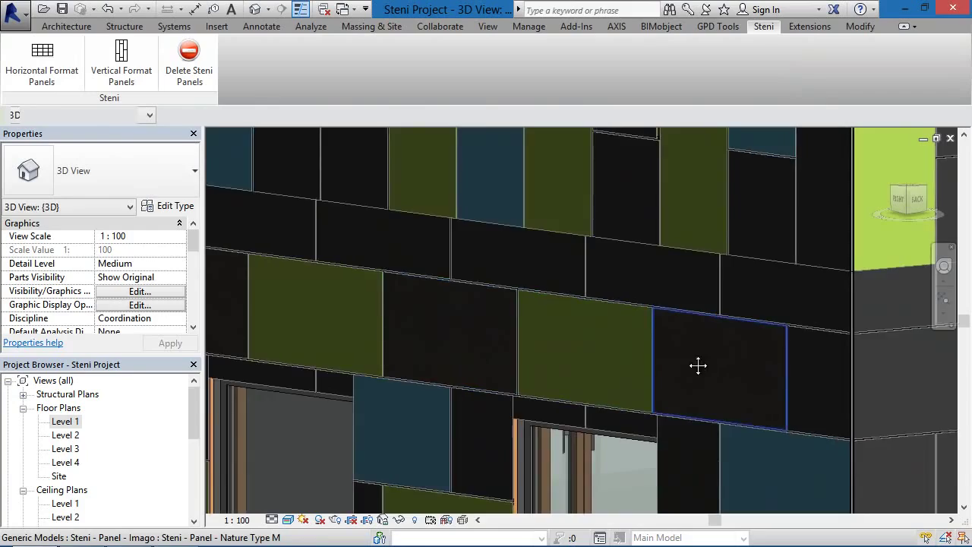
{"action": "middle_click_drag", "start_coordinate": [699, 365], "coordinate": [175, 372]}
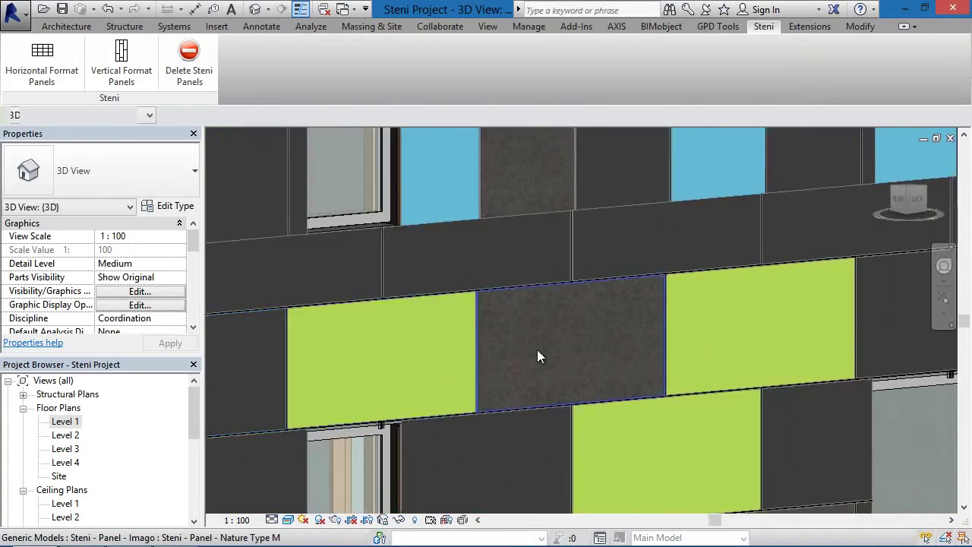
{"action": "scroll", "coordinate": [544, 337], "scroll_direction": "up", "scroll_amount": 5}
{"action": "middle_click_drag", "start_coordinate": [724, 281], "coordinate": [770, 157], "text": "shift"}
{"action": "scroll", "coordinate": [714, 283], "scroll_direction": "down", "scroll_amount": 5}
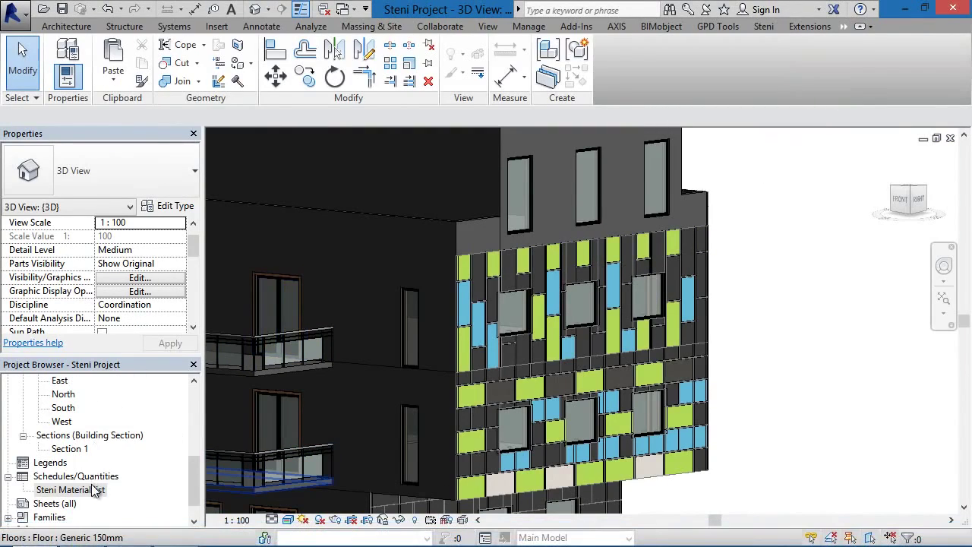
Review the columns and rows of the Steni Material list schedule and close it.
{"action": "double_click", "coordinate": [93, 490]}
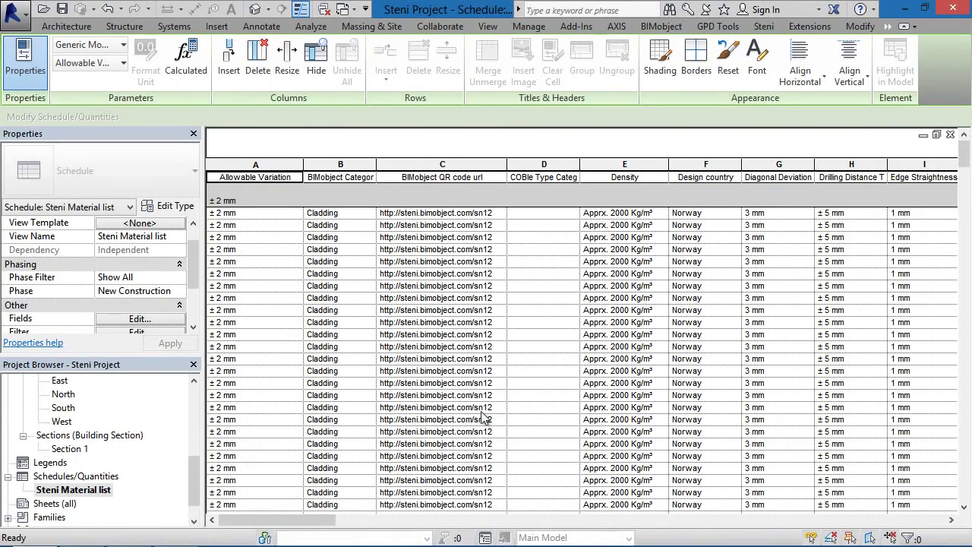
{"action": "left_click_drag", "start_coordinate": [322, 521], "coordinate": [572, 544]}
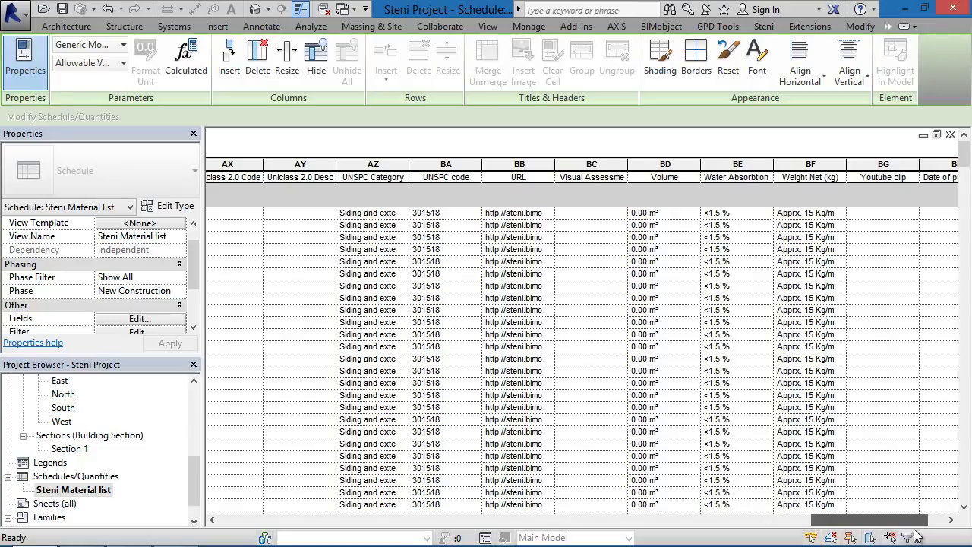
{"action": "left_click_drag", "start_coordinate": [916, 536], "coordinate": [430, 539]}
{"action": "left_click_drag", "start_coordinate": [965, 161], "coordinate": [969, 490]}
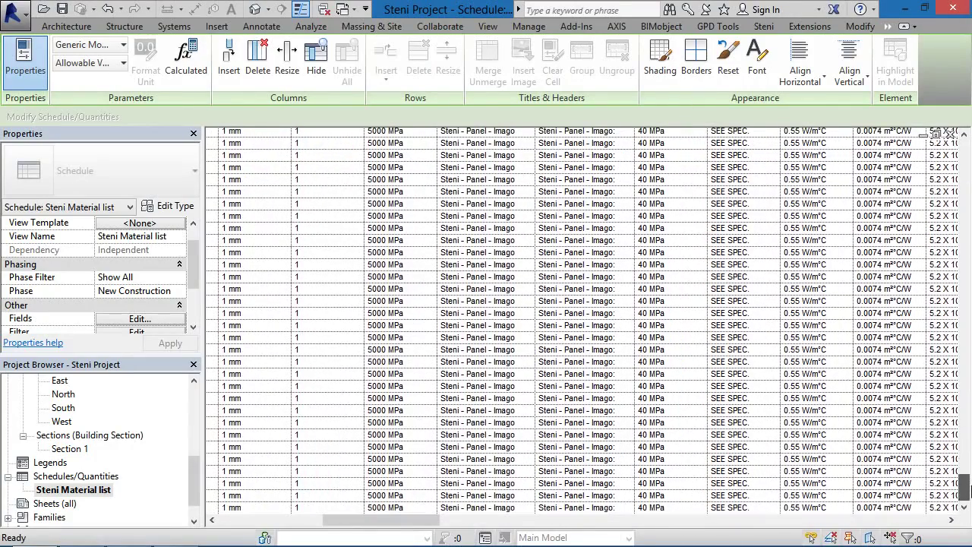
{"action": "left_click", "coordinate": [950, 135]}
Place horizontal-format frames and panels on the top-storey end wall with three windows, using panel family Steni - Panel - Nature Type F Micro.
{"action": "scroll", "coordinate": [665, 147], "scroll_direction": "up", "scroll_amount": 3}
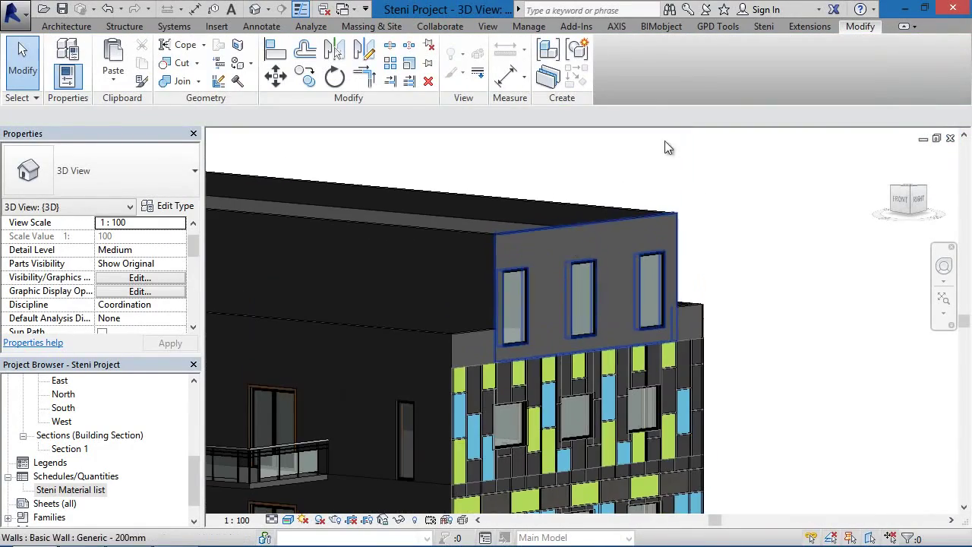
{"action": "left_click", "coordinate": [764, 26]}
{"action": "left_click", "coordinate": [43, 61]}
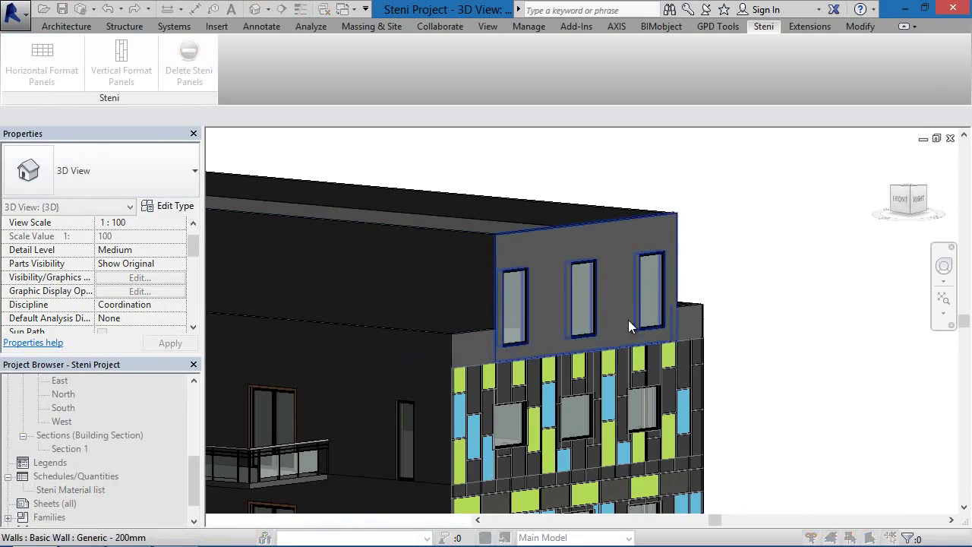
{"action": "left_click", "coordinate": [551, 258]}
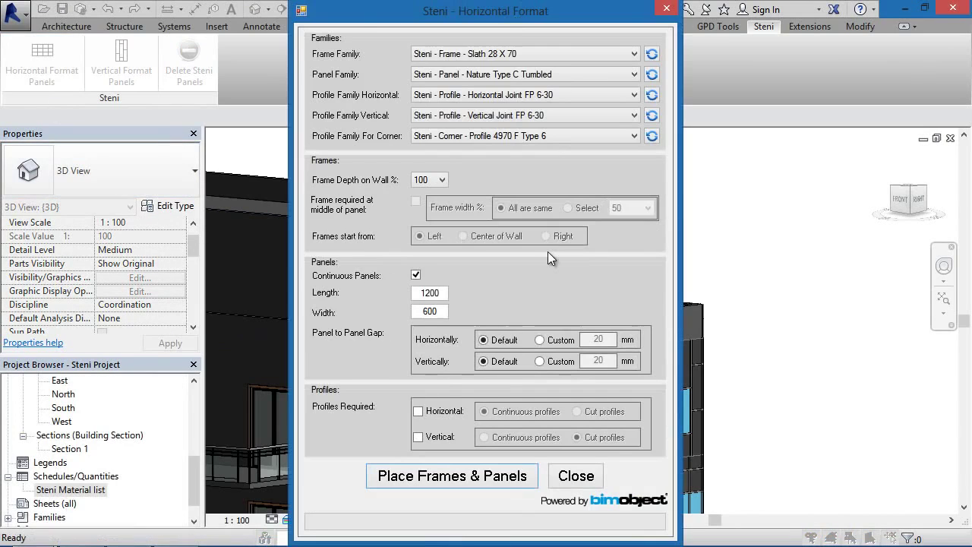
{"action": "left_click", "coordinate": [498, 75]}
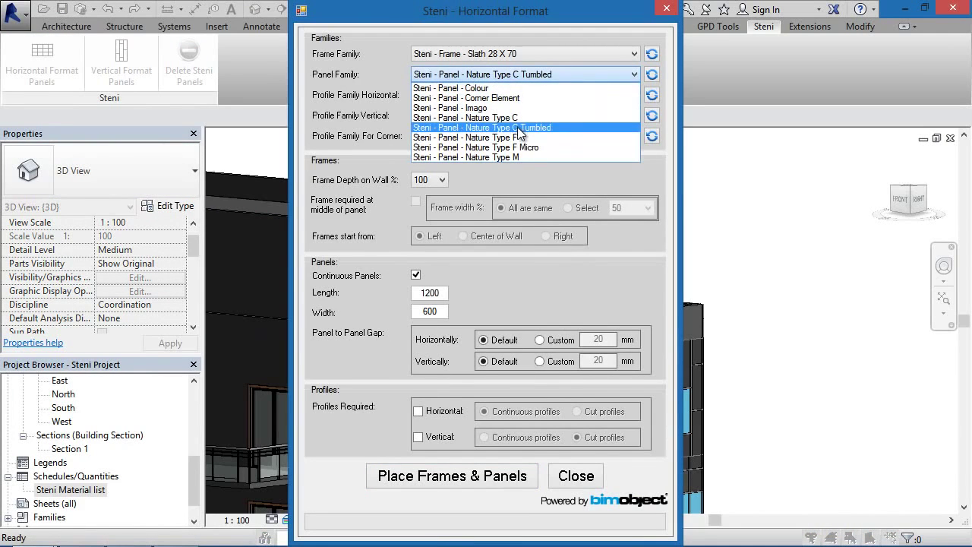
{"action": "left_click", "coordinate": [539, 146]}
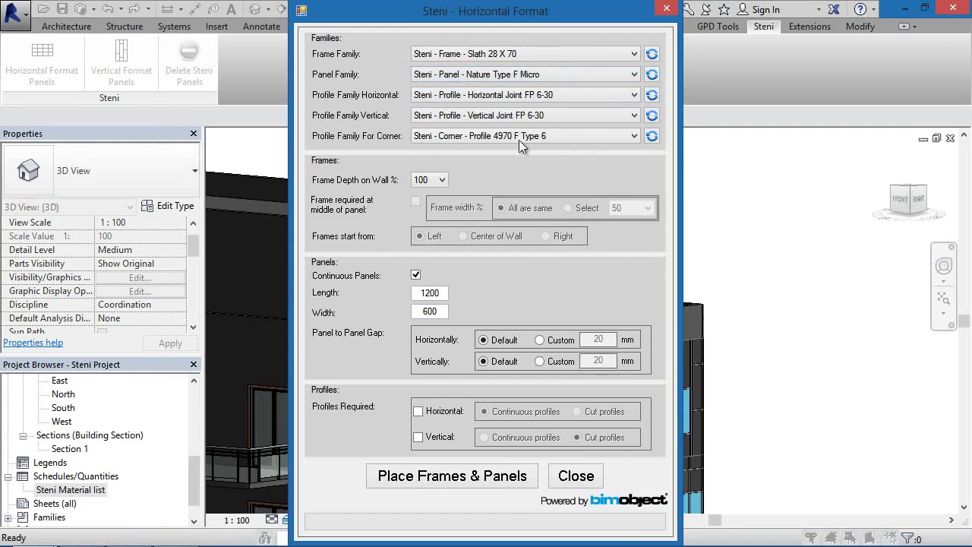
{"action": "left_click", "coordinate": [514, 478]}
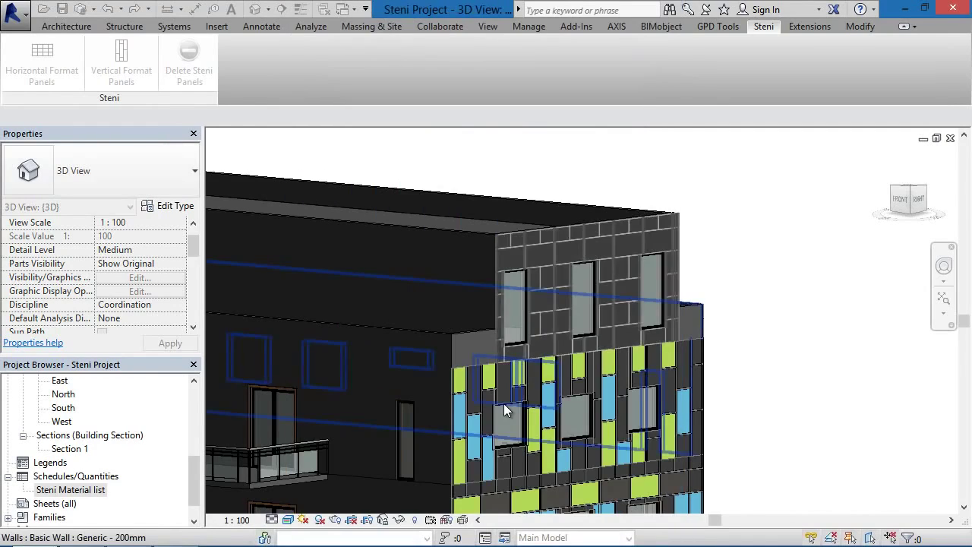
Reopen the Steni Material list schedule and check the family choices for a panel row near its end.
{"action": "left_click", "coordinate": [92, 494]}
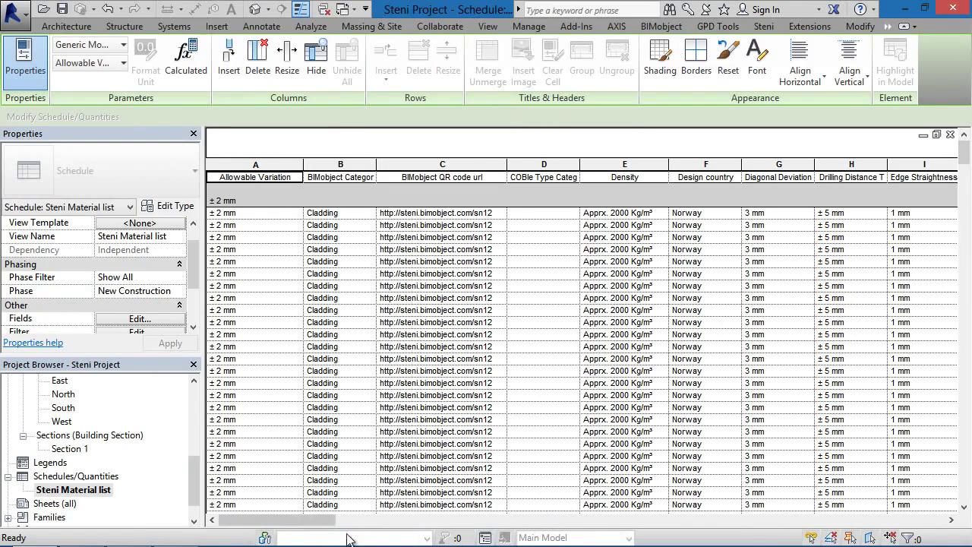
{"action": "left_click_drag", "start_coordinate": [332, 523], "coordinate": [444, 536]}
{"action": "left_click_drag", "start_coordinate": [965, 156], "coordinate": [968, 489]}
{"action": "left_click", "coordinate": [444, 289]}
{"action": "left_click", "coordinate": [503, 289]}
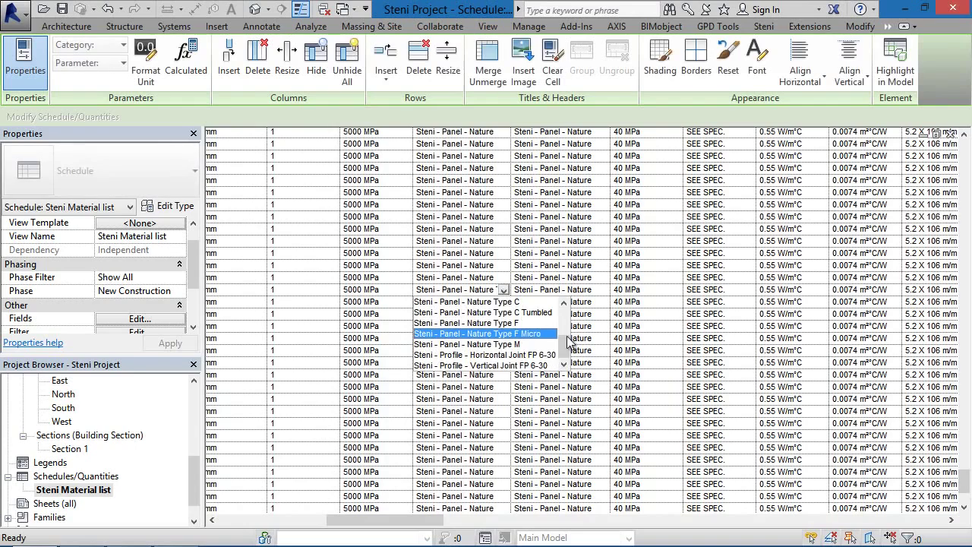
{"action": "left_click", "coordinate": [718, 241]}
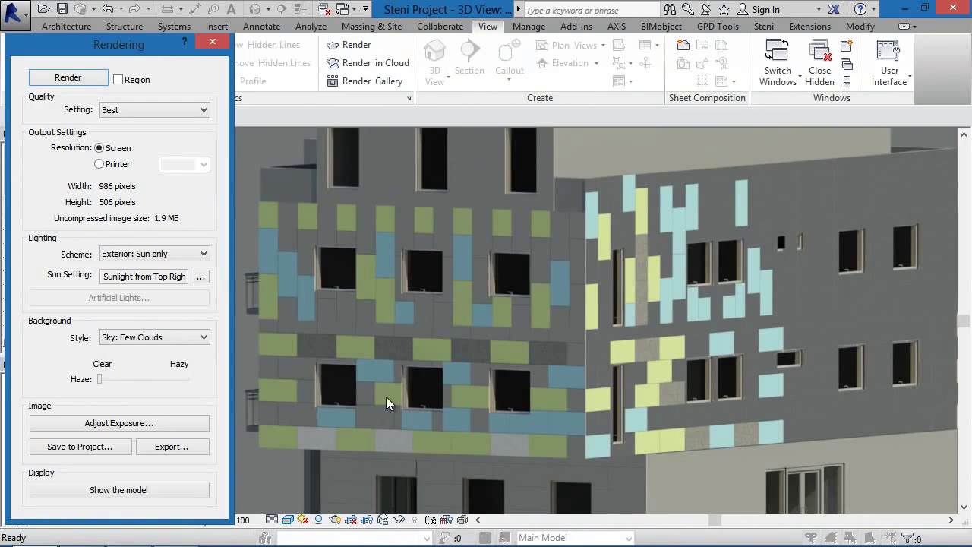
Close the rendering settings and read the BIMobject product information for the green panel beside the upper clad storey's middle window.
{"action": "left_click", "coordinate": [210, 44]}
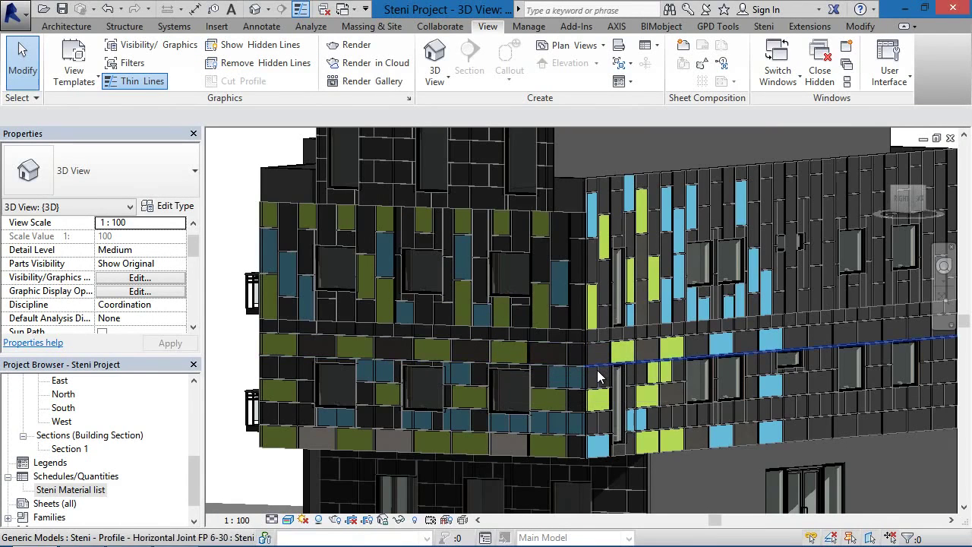
{"action": "middle_click_drag", "start_coordinate": [597, 372], "coordinate": [538, 354], "text": "shift"}
{"action": "scroll", "coordinate": [506, 328], "scroll_direction": "up", "scroll_amount": 2}
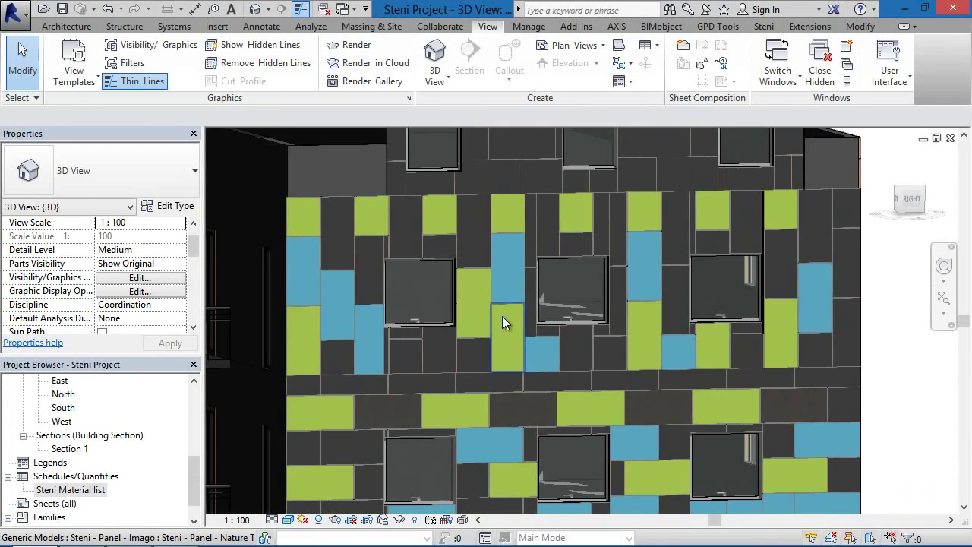
{"action": "left_click", "coordinate": [502, 316]}
{"action": "left_click", "coordinate": [661, 26]}
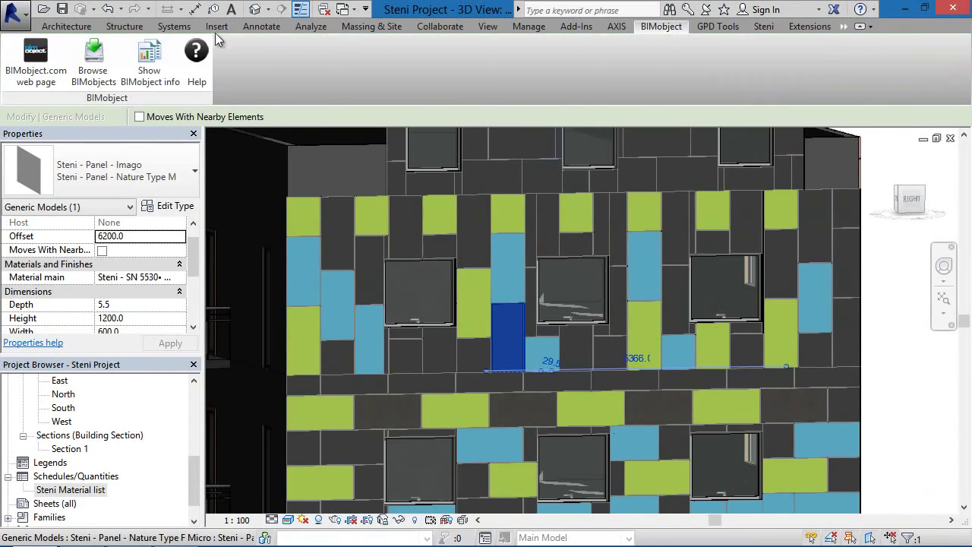
{"action": "left_click", "coordinate": [136, 57]}
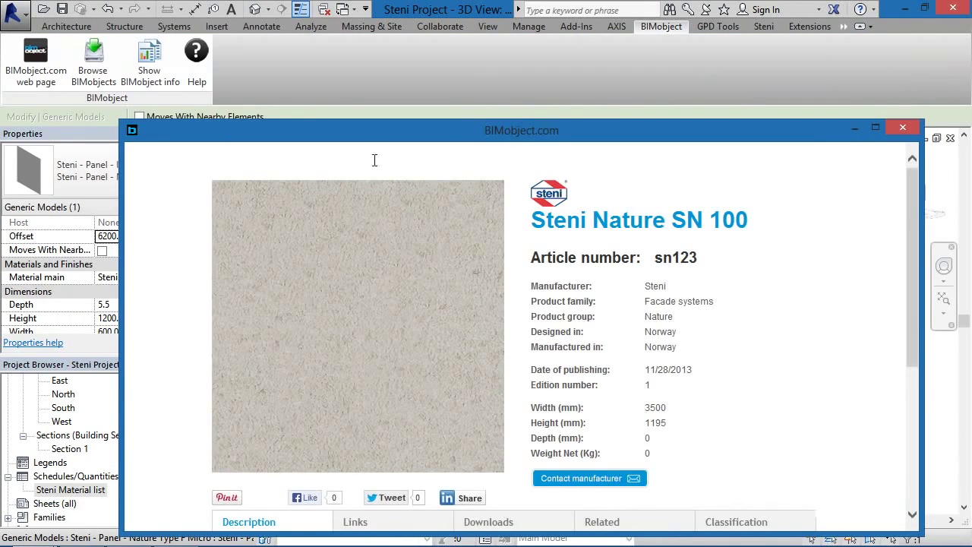
{"action": "scroll", "coordinate": [827, 304], "scroll_direction": "down", "scroll_amount": 3}
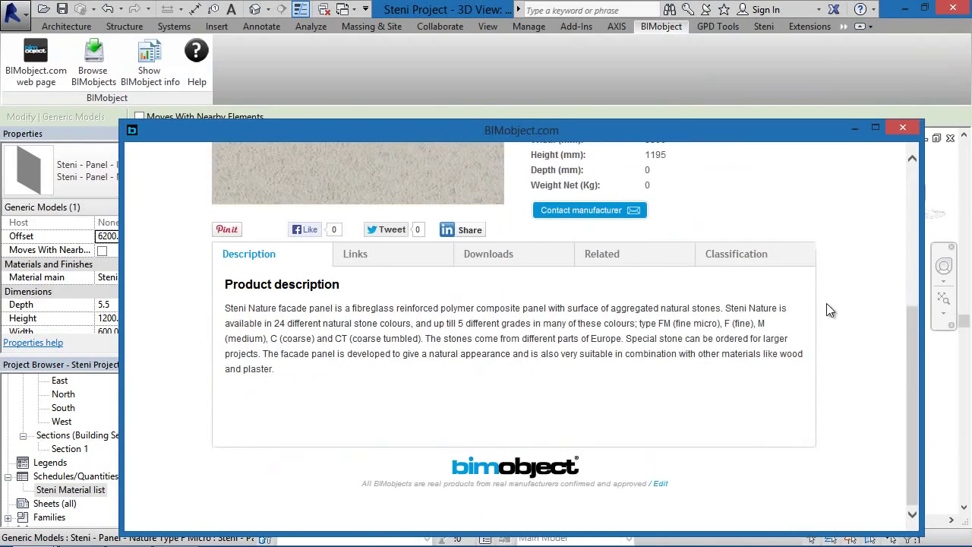
{"action": "left_click", "coordinate": [904, 129]}
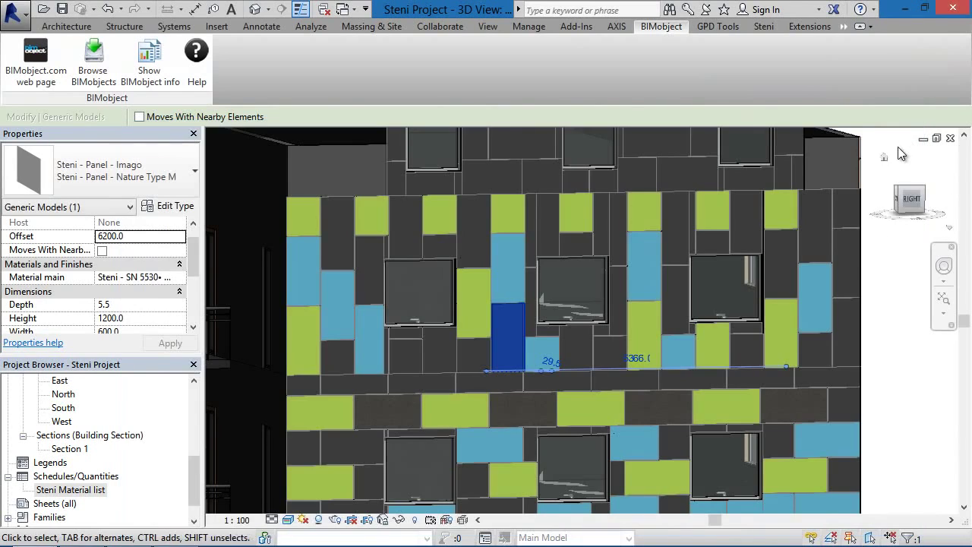
{"action": "key", "text": "Escape"}
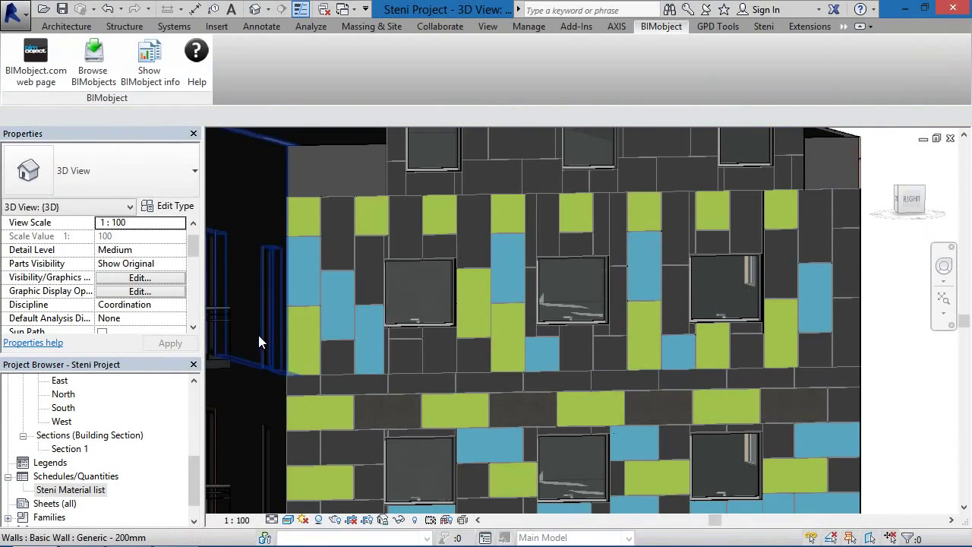